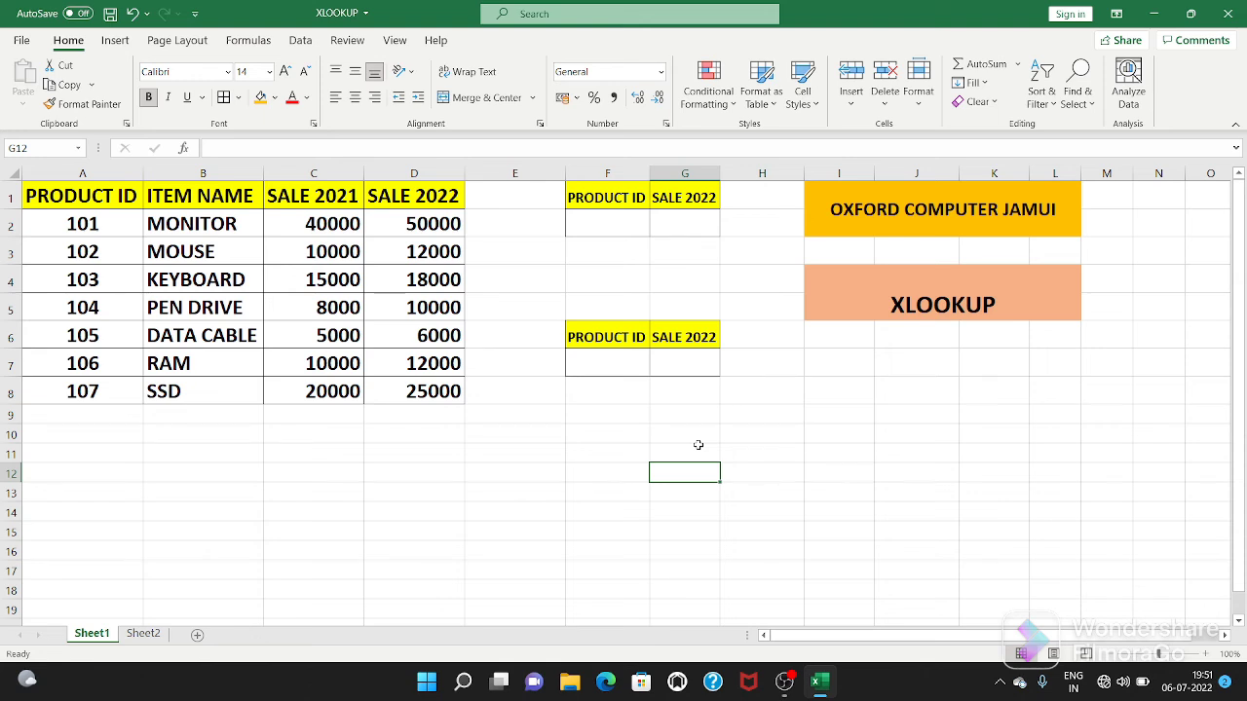
Enter the formula =VLOOKUP(F2,A1:D8,4,0) in cell G2 to look up the product's 2022 sale.
left_click(666, 226)
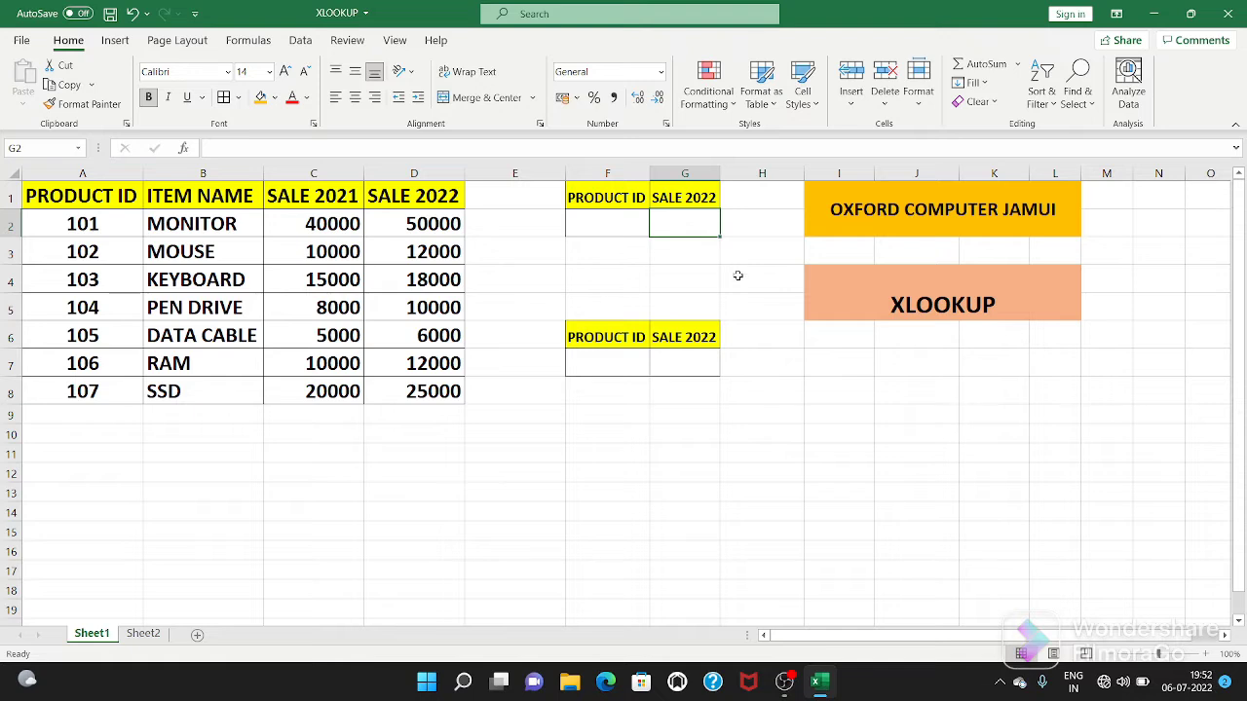
type("=")
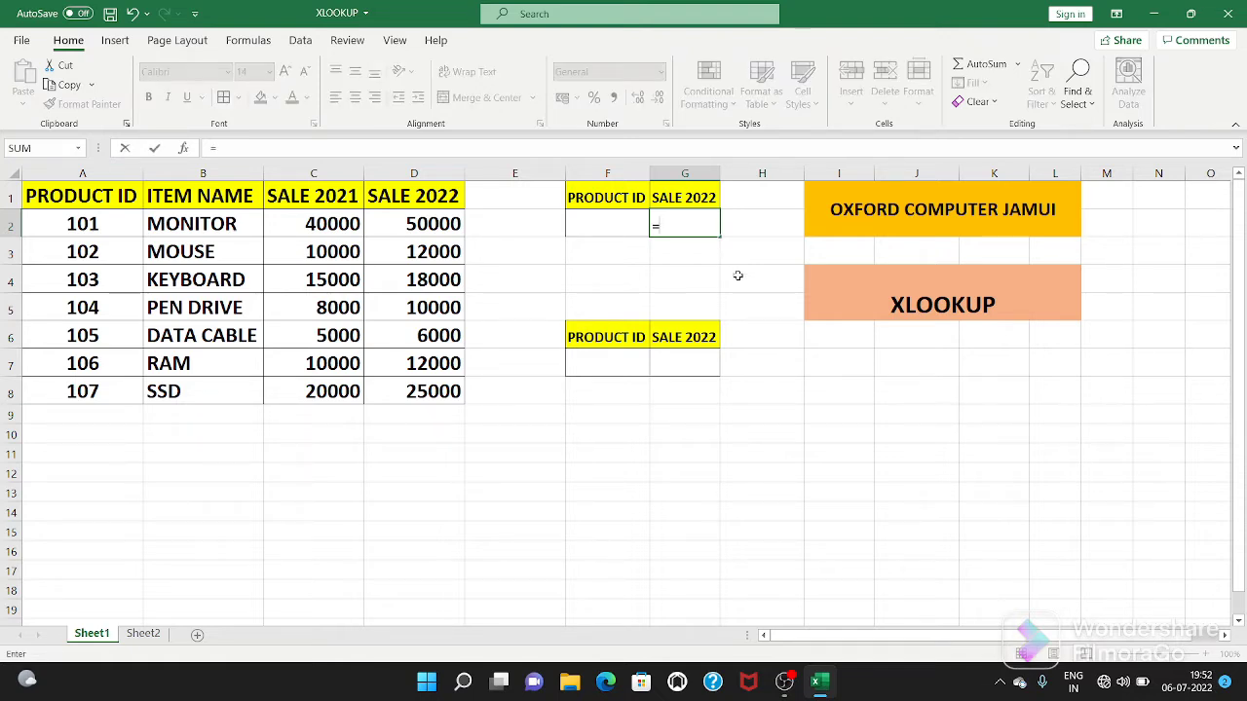
type("VL")
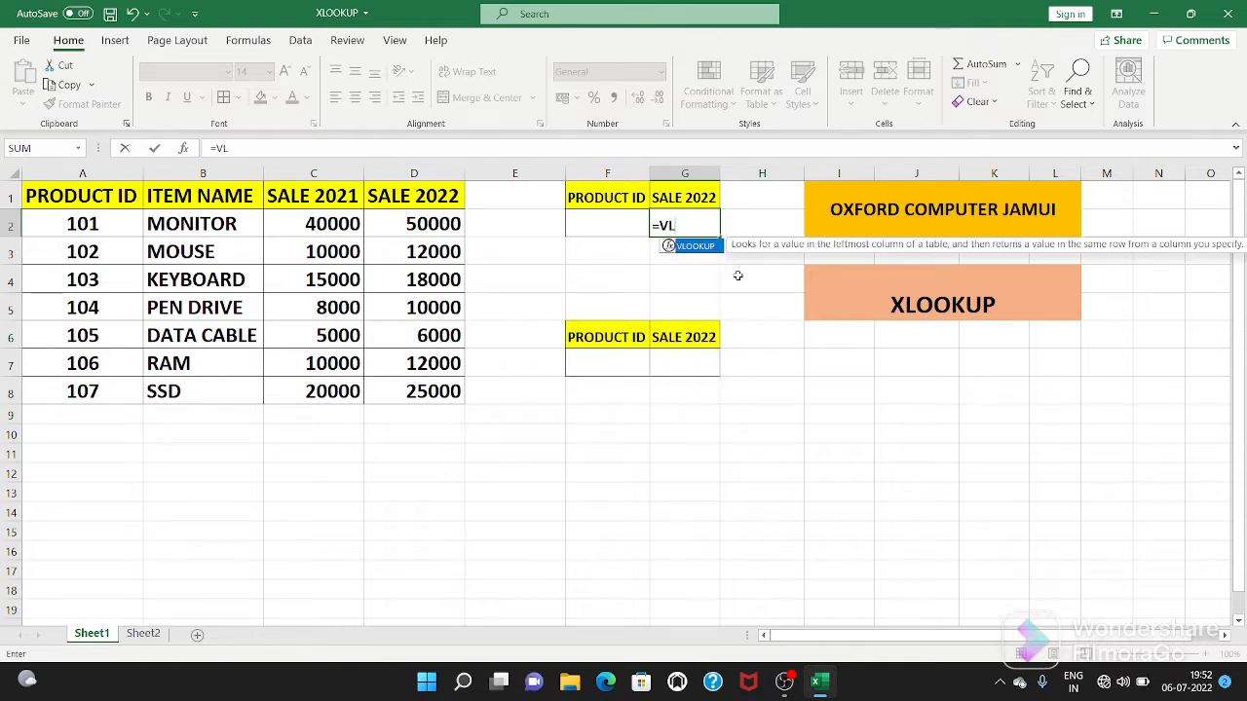
type("OO")
key("Tab")
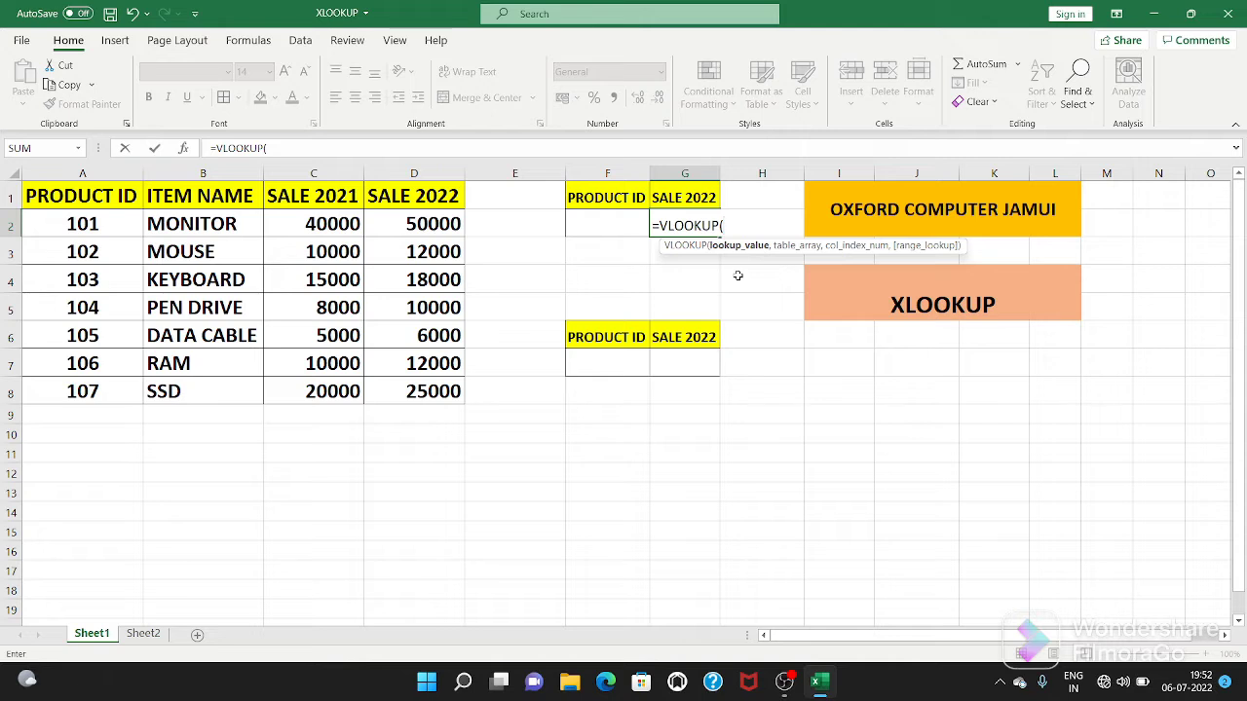
left_click(602, 225)
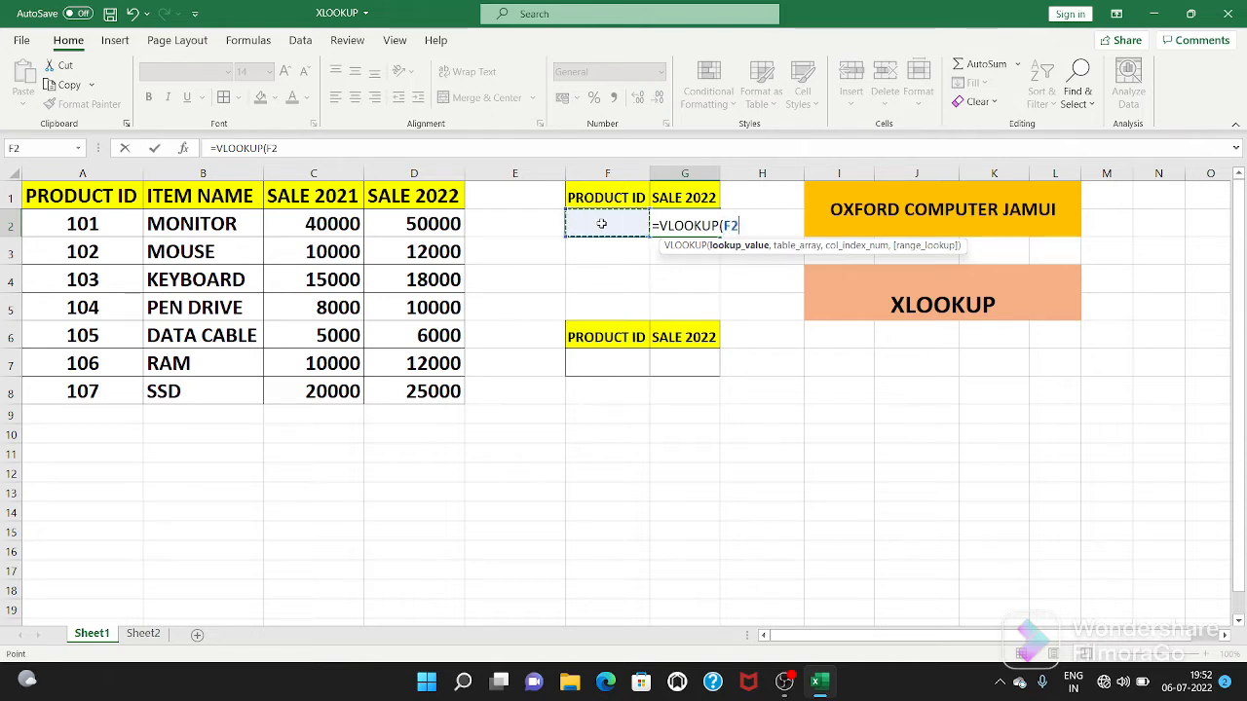
type(",")
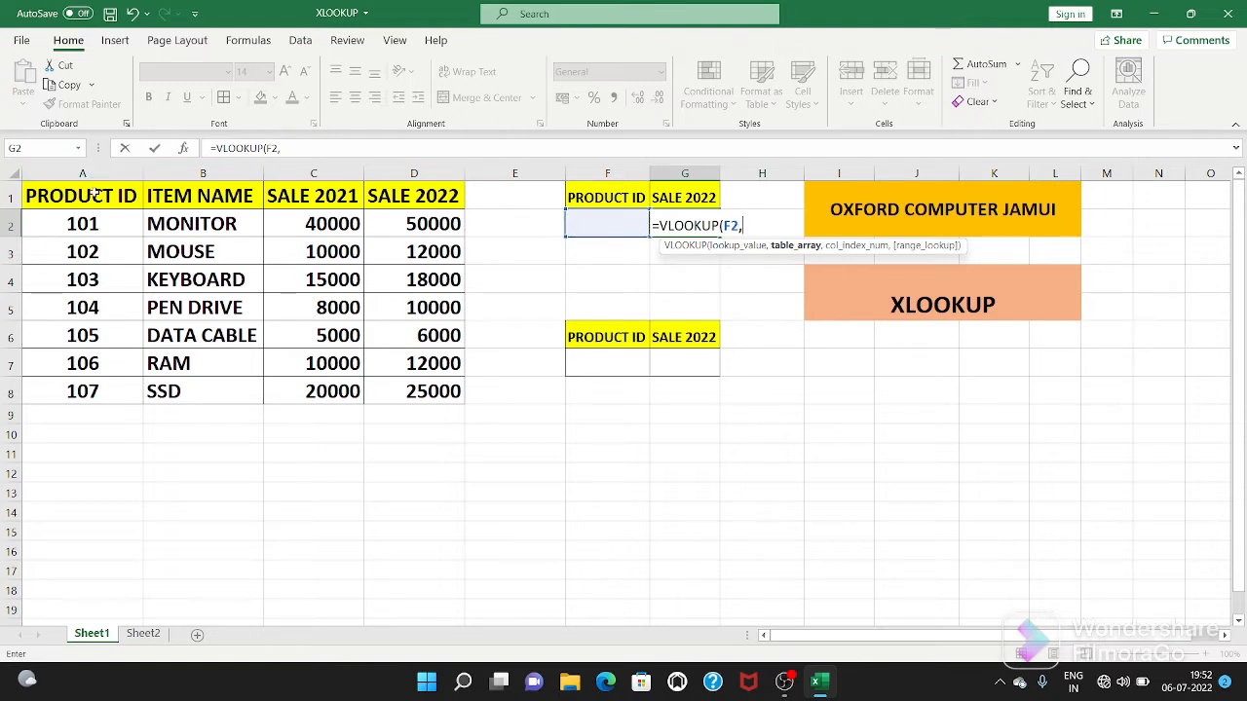
left_click_drag(97, 198, 400, 392)
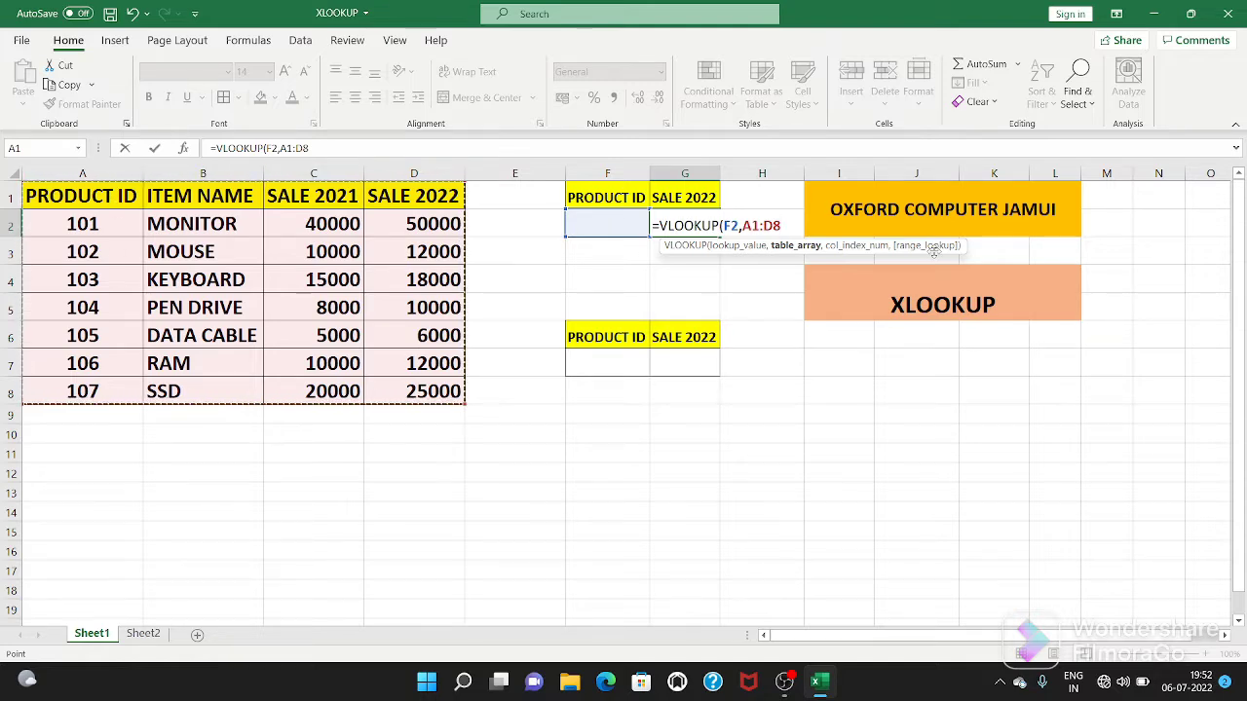
type(",4")
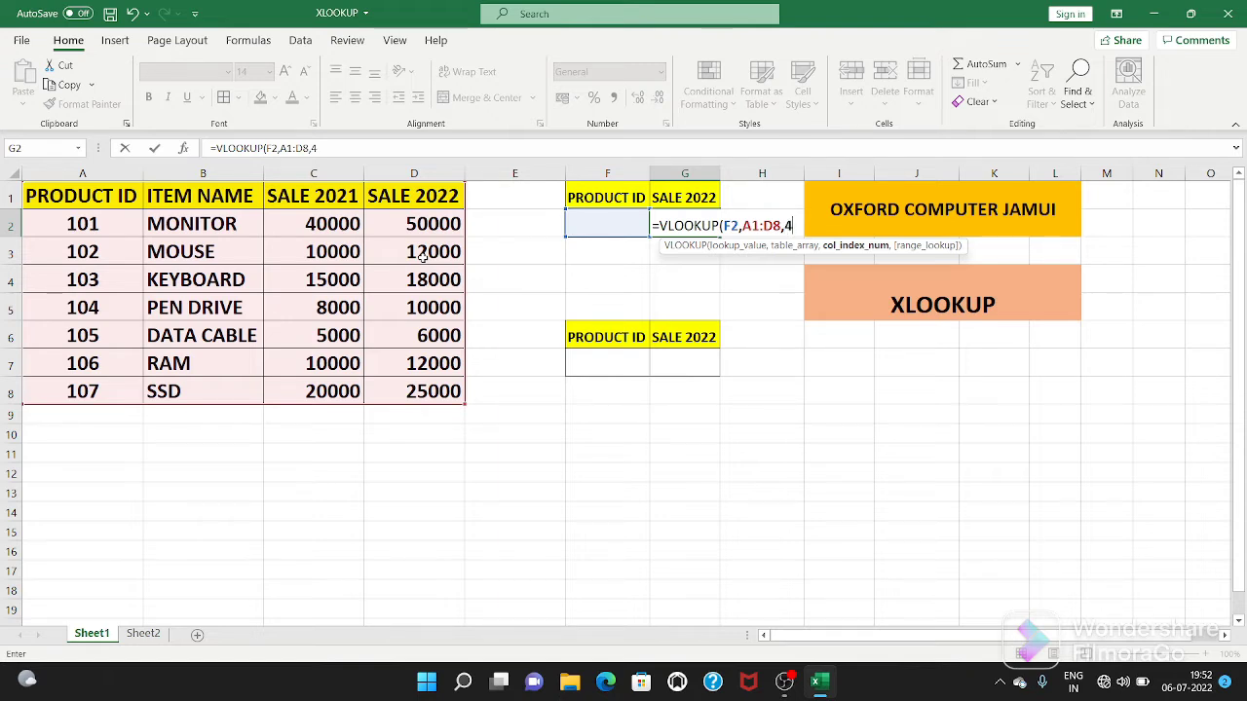
type(",0")
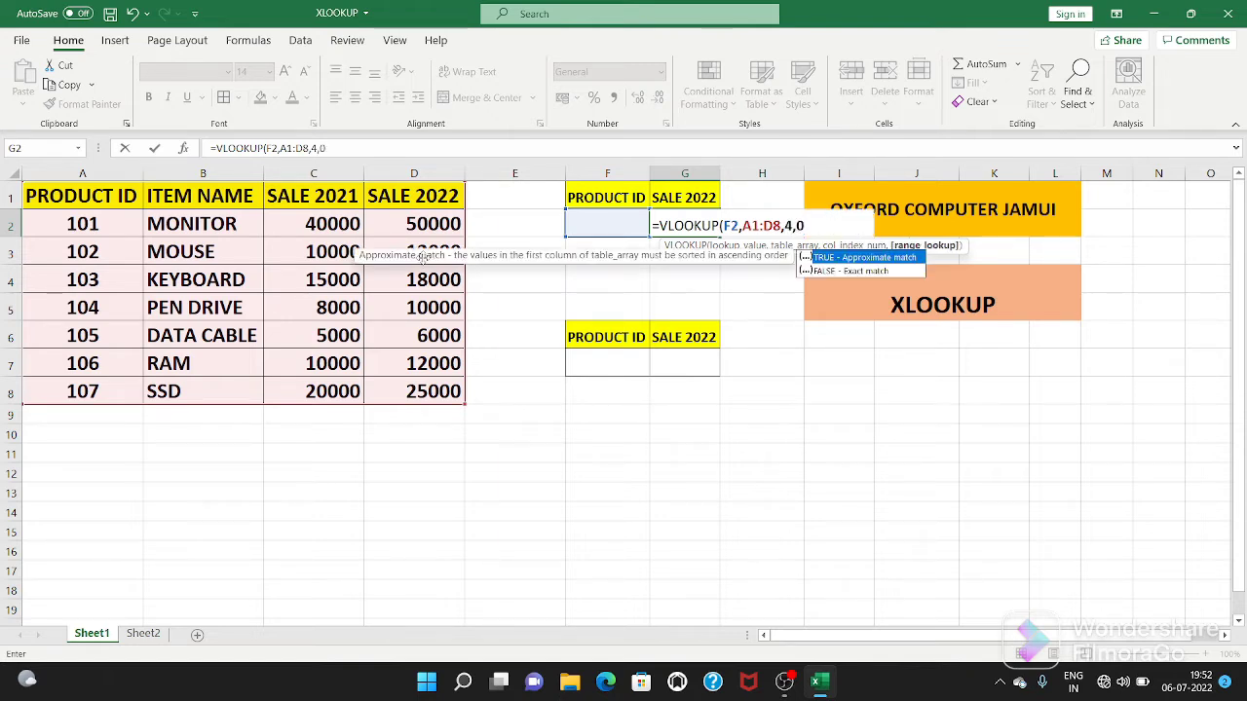
type(")")
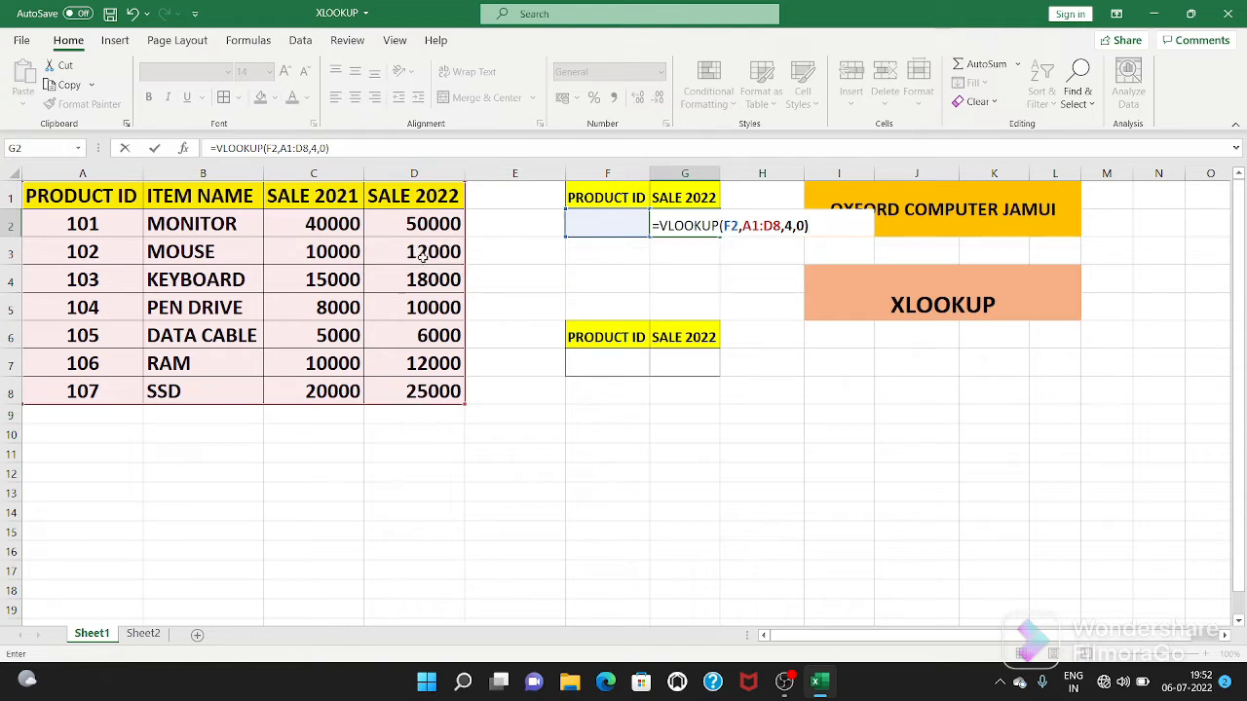
key("Return")
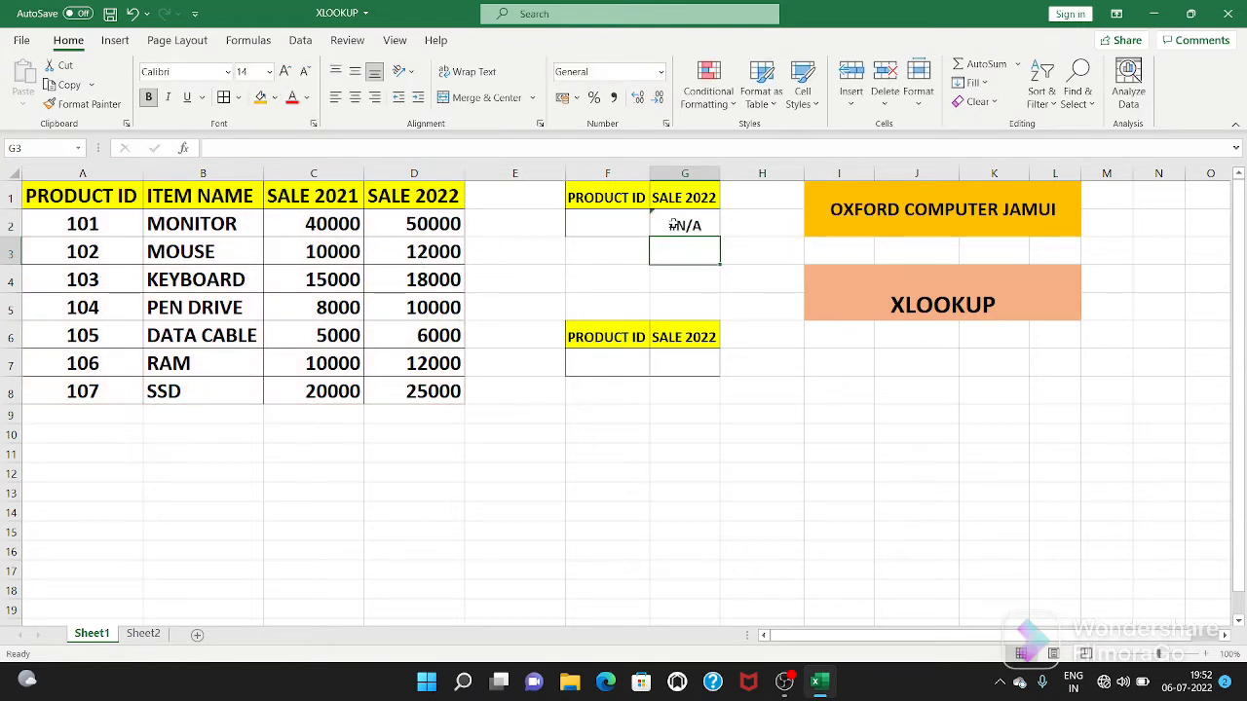
Enter product ID 101 in cell F2 and compare the lookup result with that product's row in the source table.
left_click(680, 224)
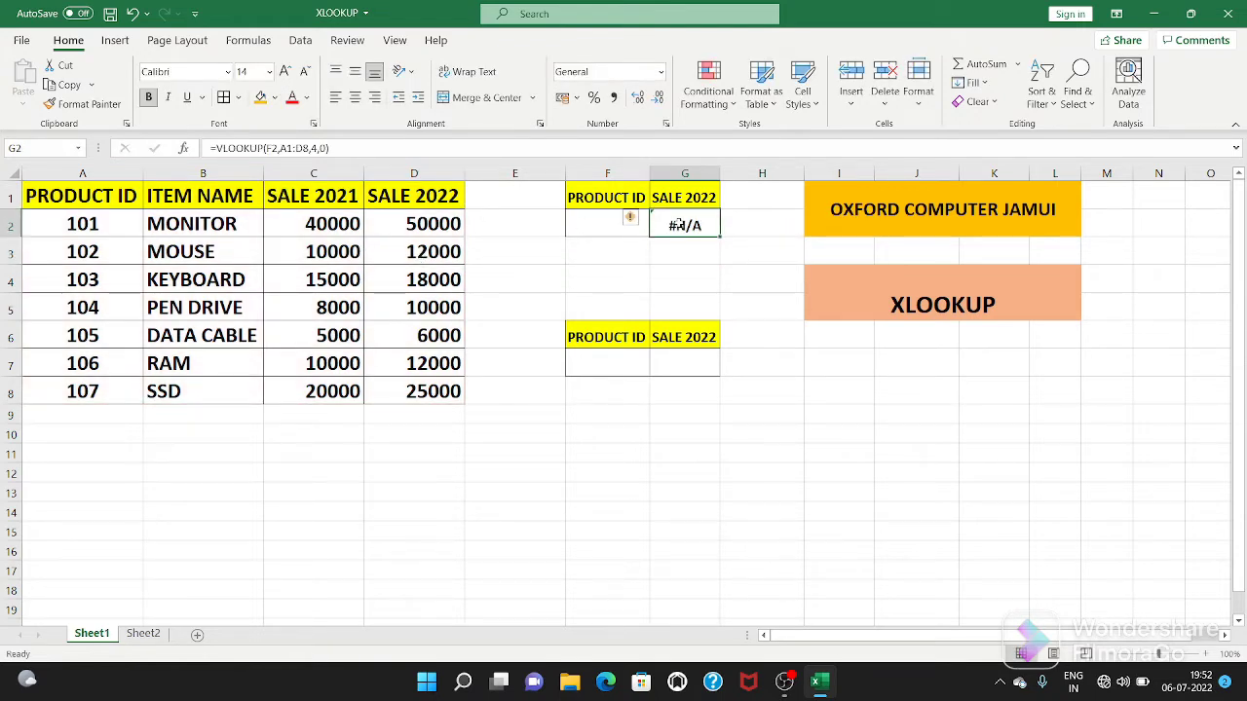
left_click(593, 232)
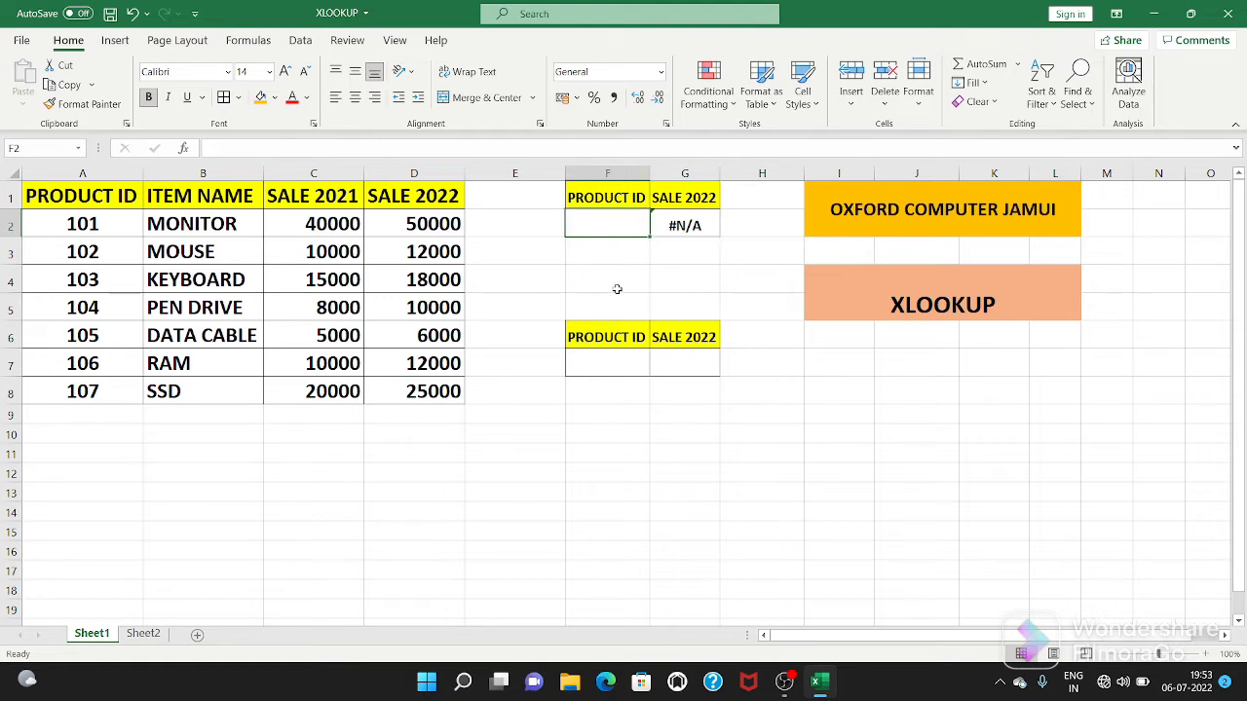
type("101")
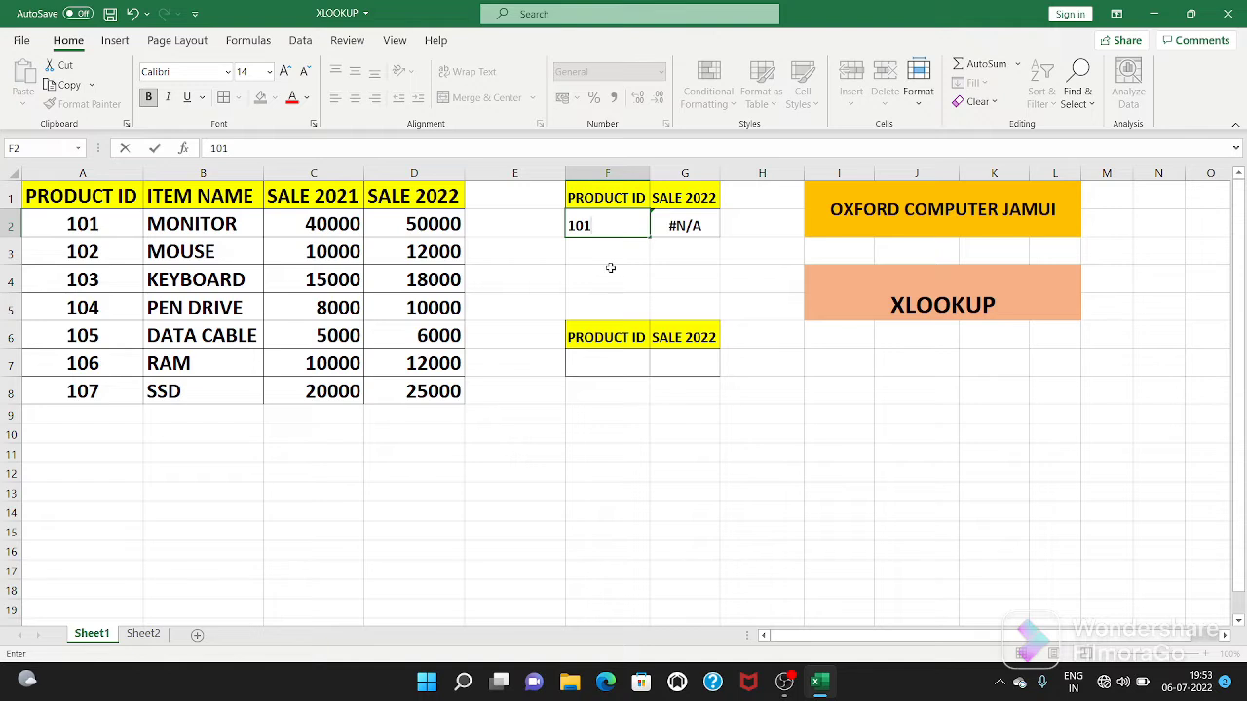
left_click(606, 275)
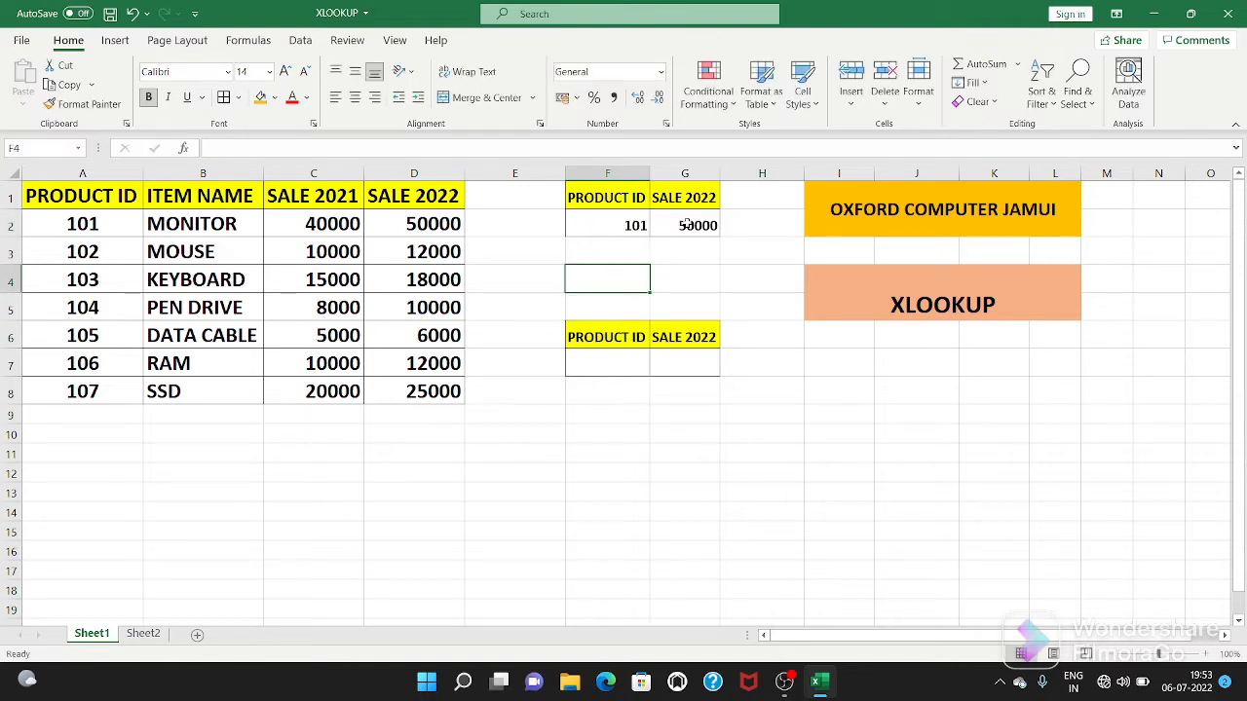
left_click(429, 227)
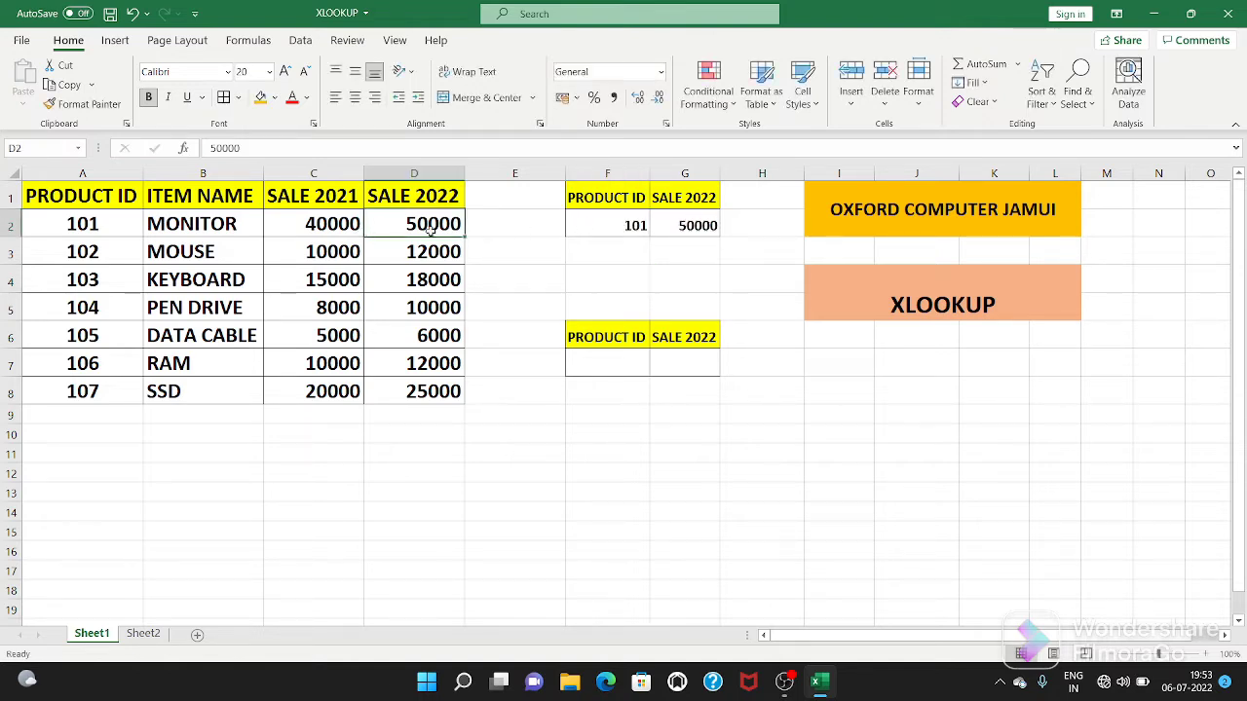
left_click_drag(68, 225, 402, 234)
left_click(606, 276)
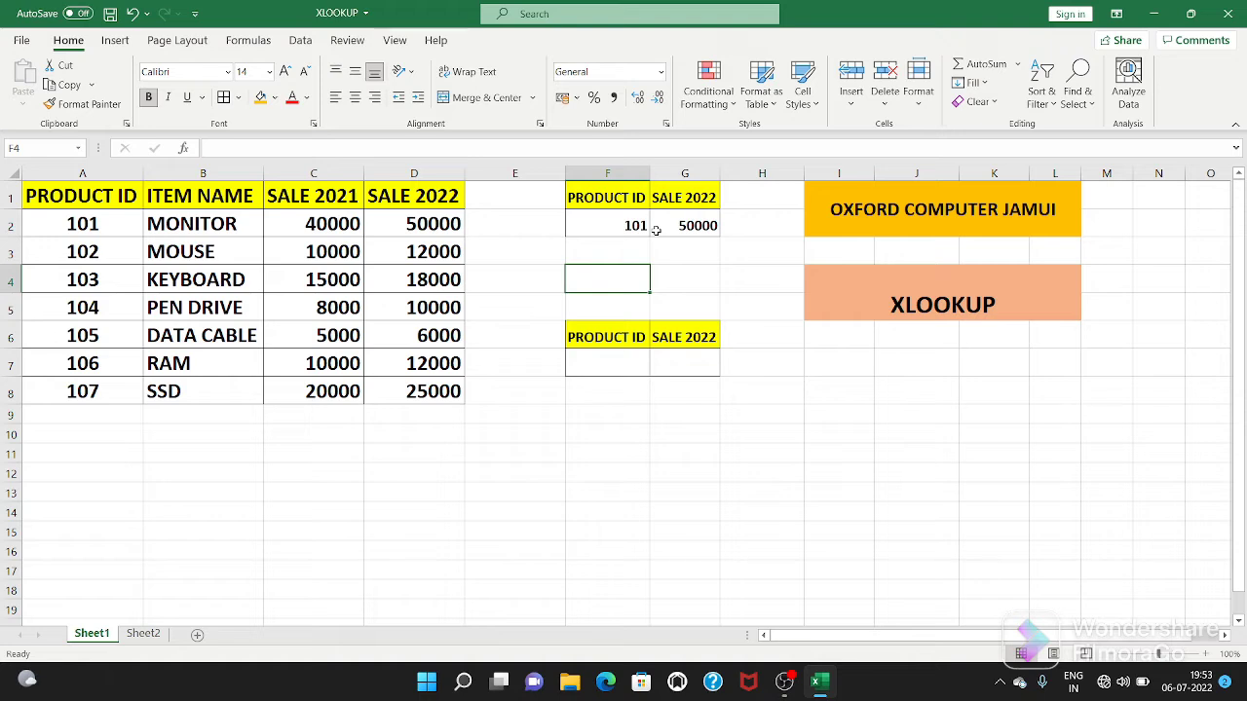
Enter the formula =XLOOKUP(F7,A1:A8,D1:D8) in cell G7 to return the 2022 sale for the product ID.
left_click(670, 368)
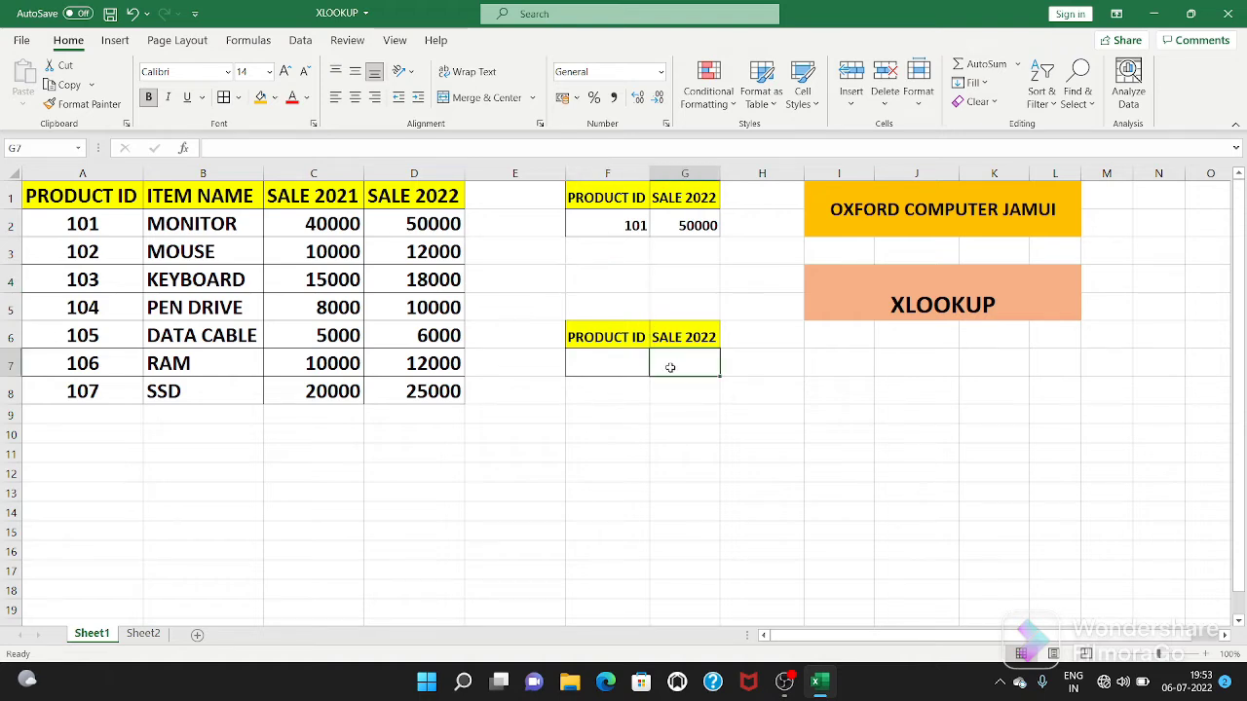
type("=")
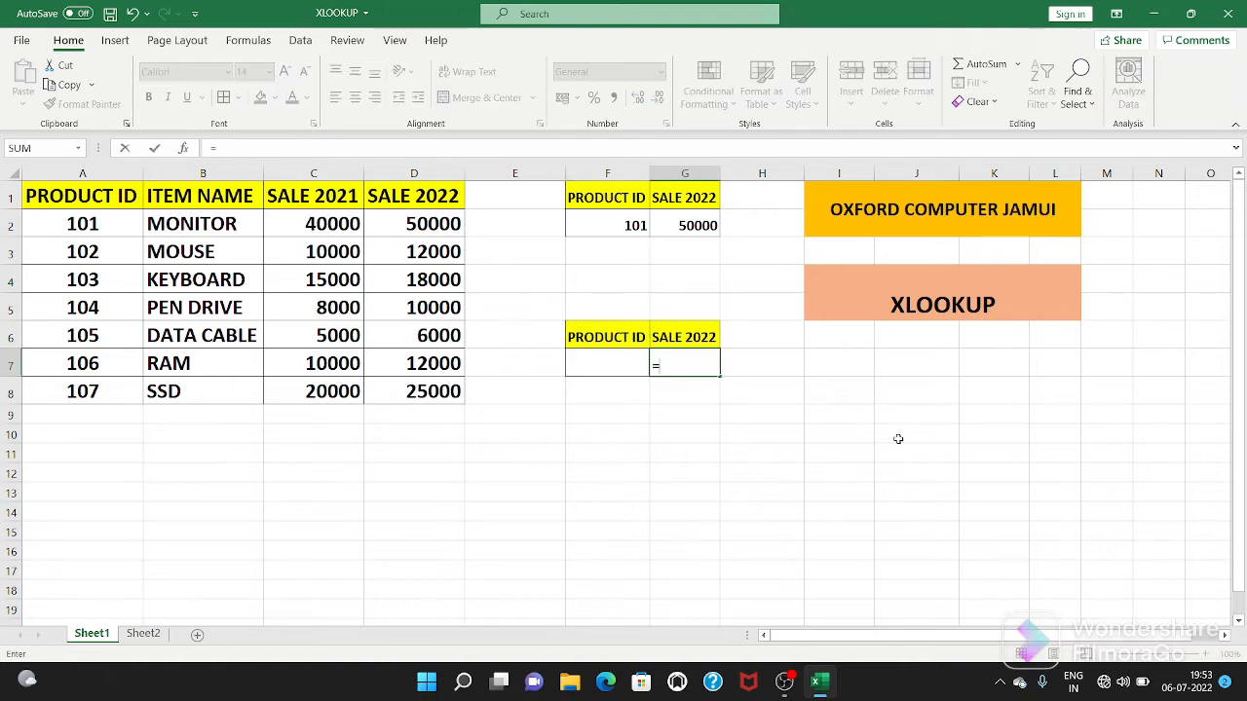
type("X")
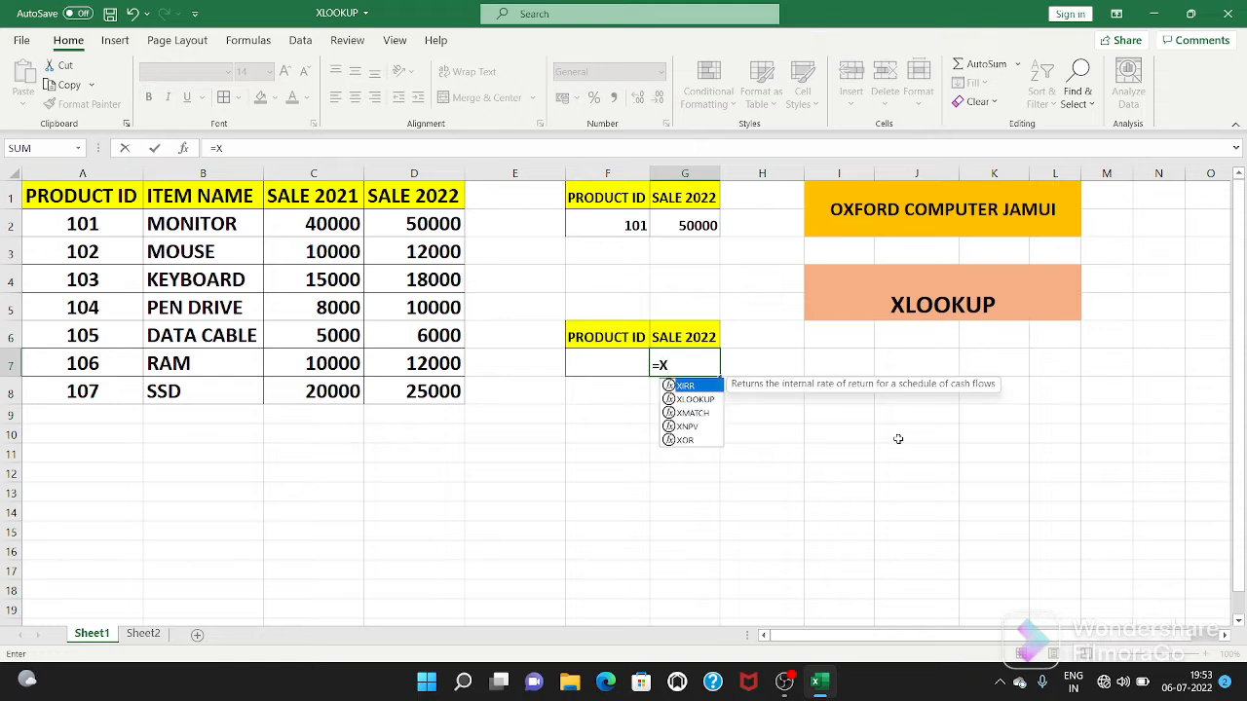
type("LOO")
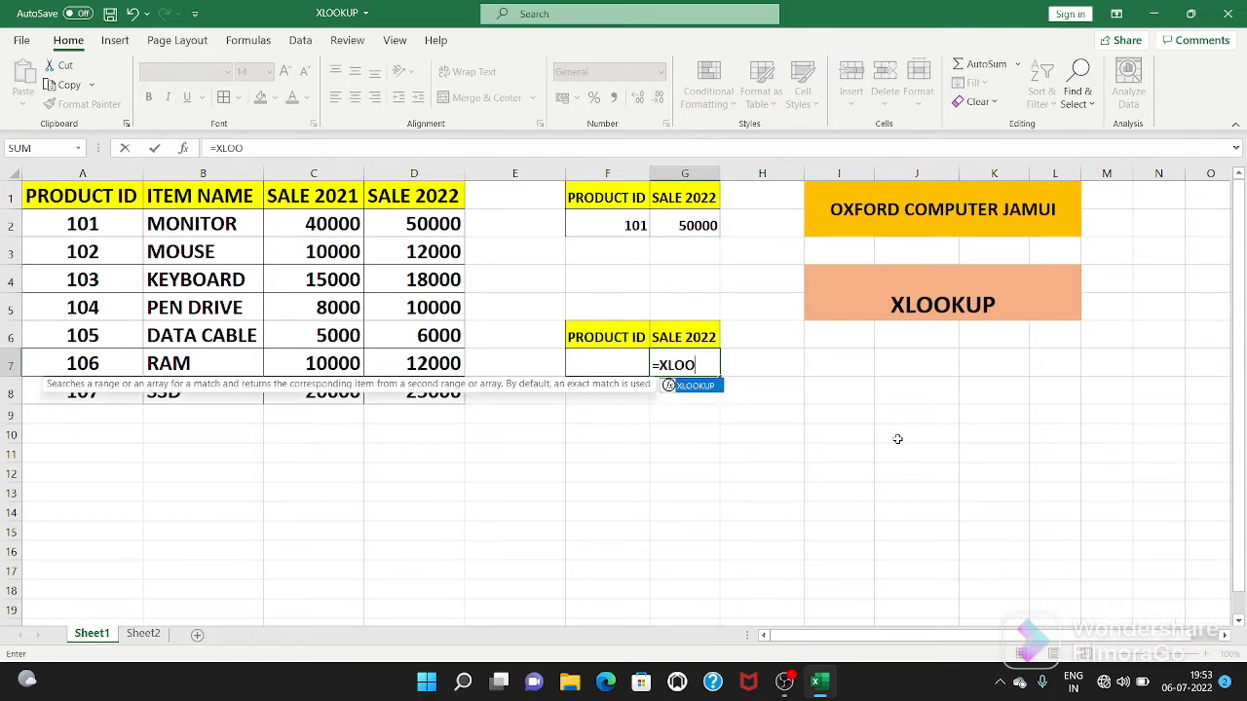
key("Tab")
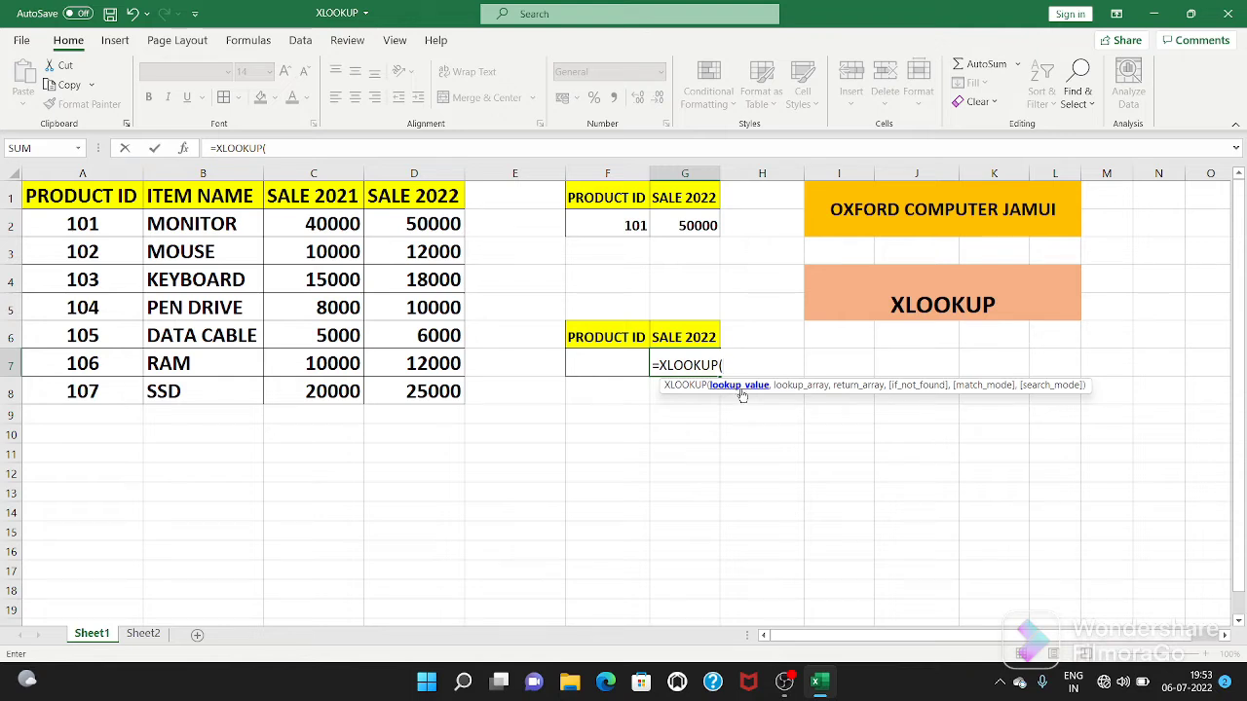
left_click(599, 367)
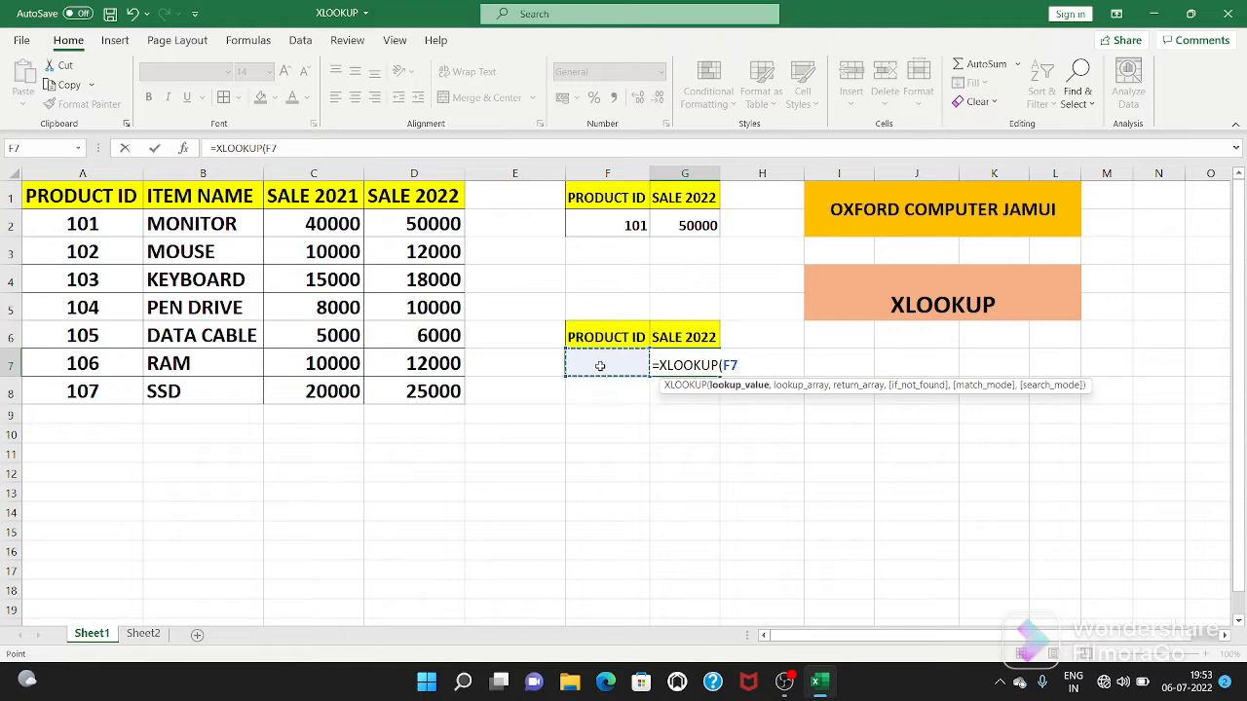
type(",")
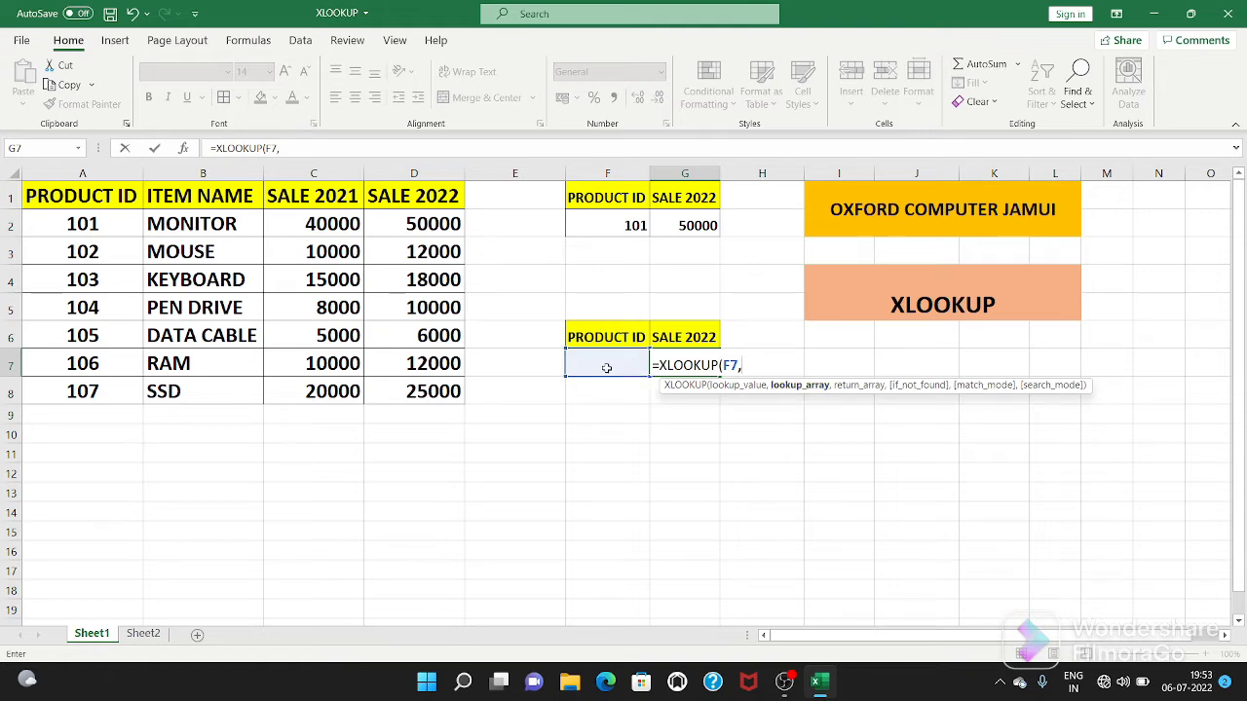
left_click_drag(71, 191, 96, 395)
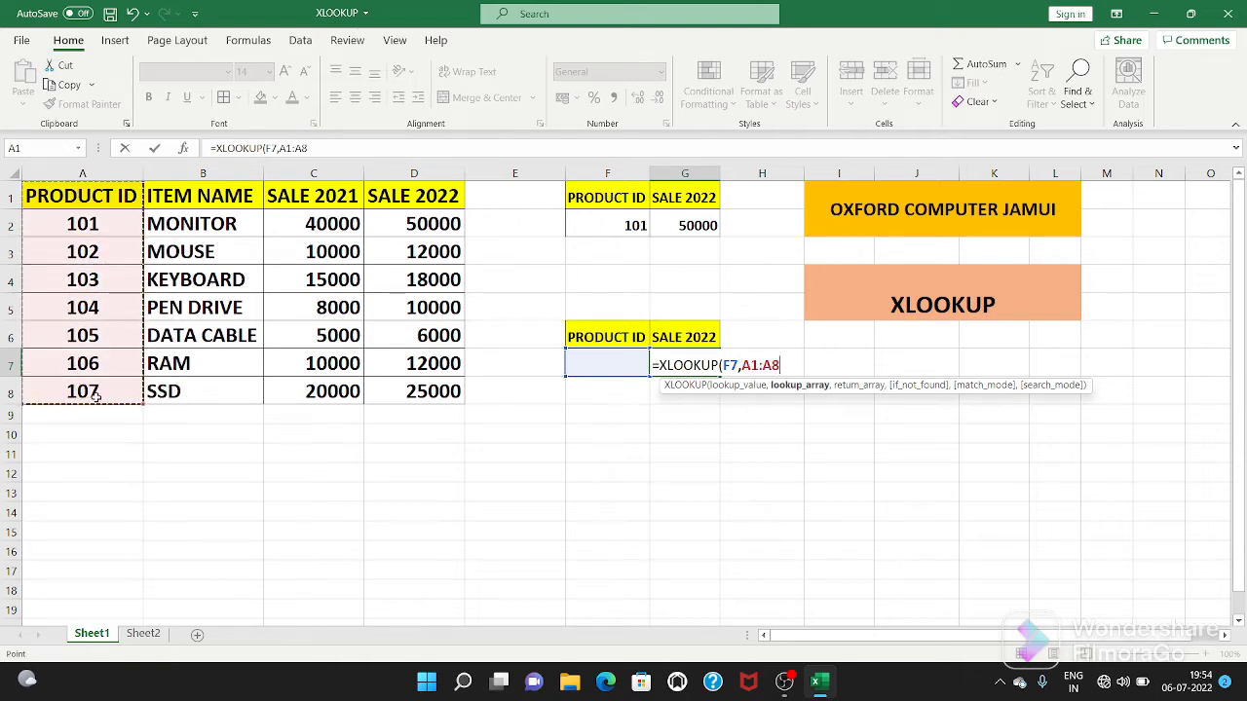
type(",")
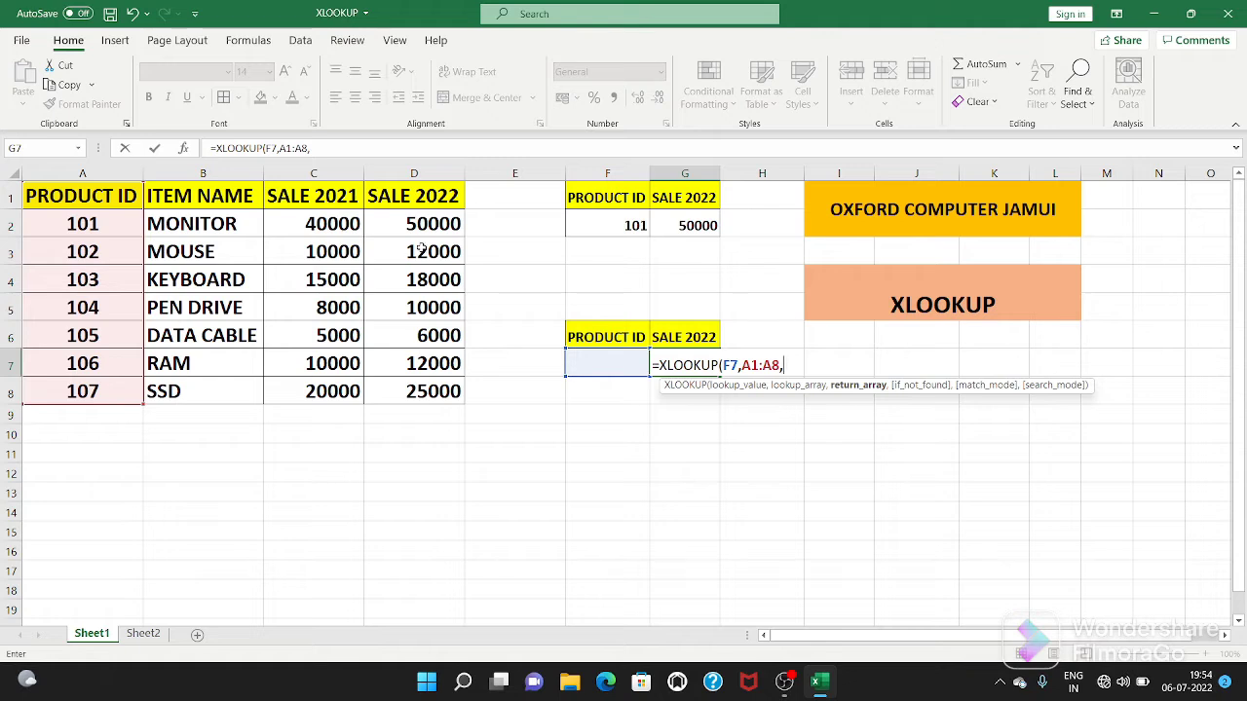
left_click_drag(414, 195, 409, 378)
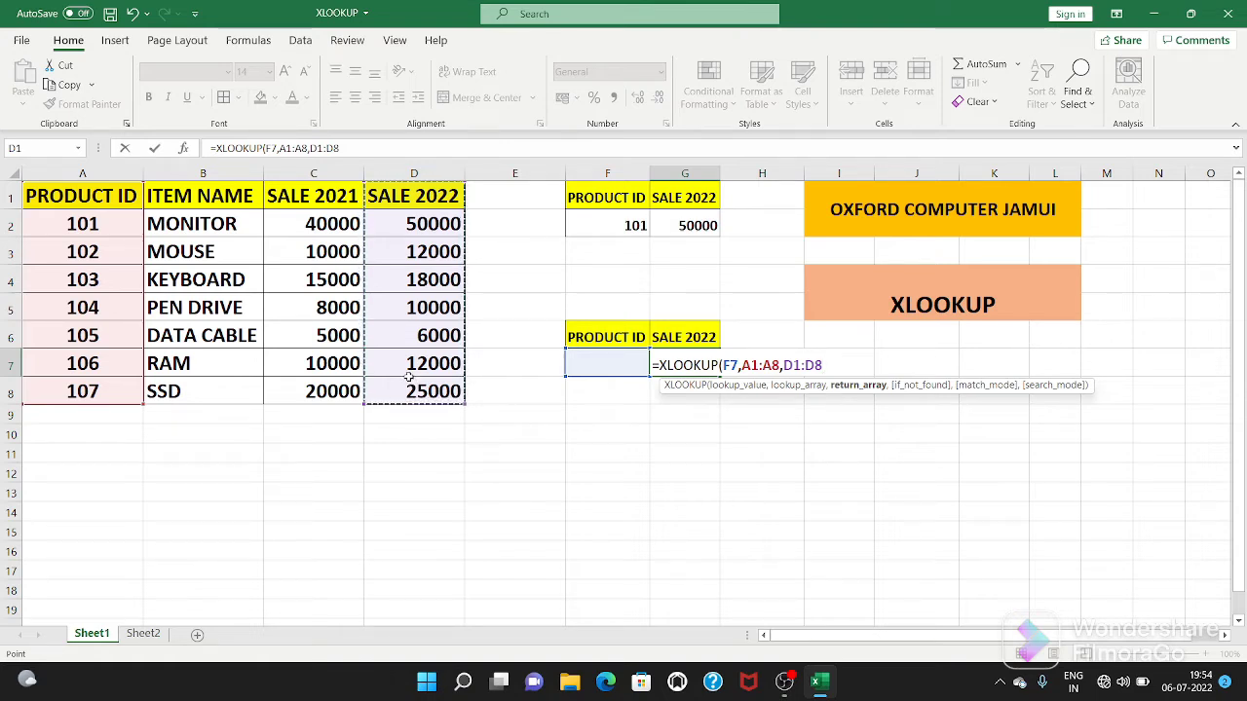
type(")")
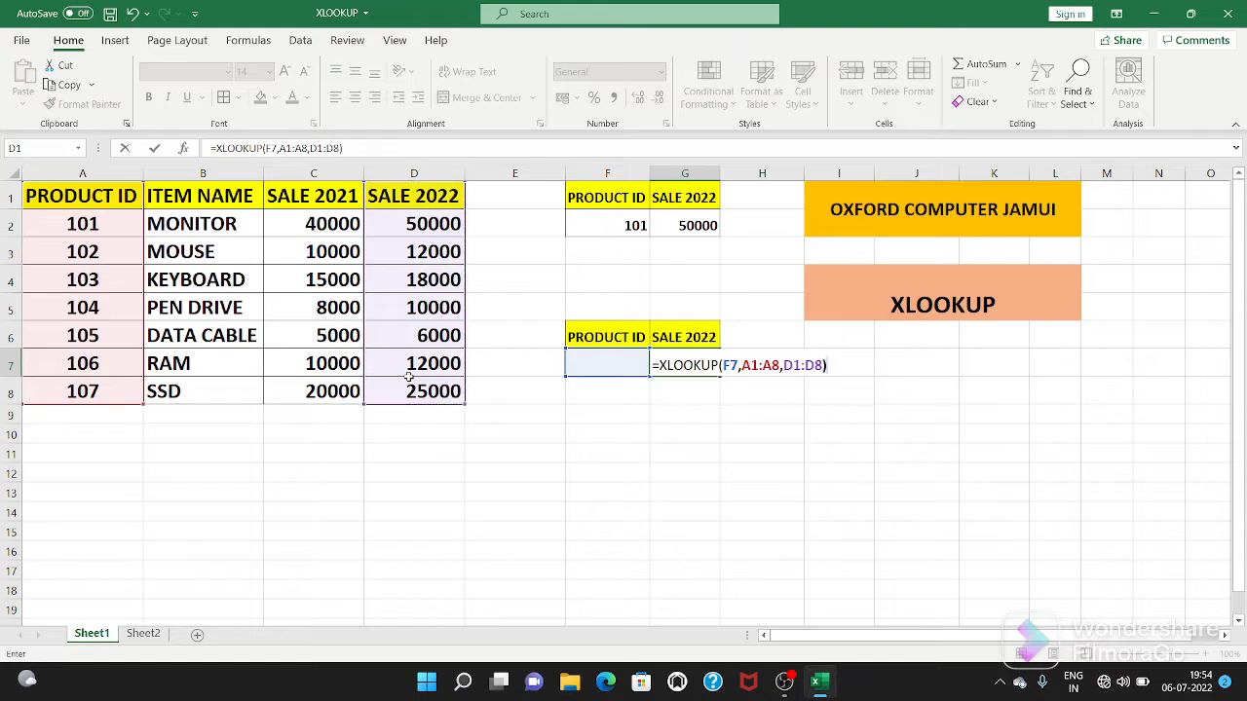
key("Return")
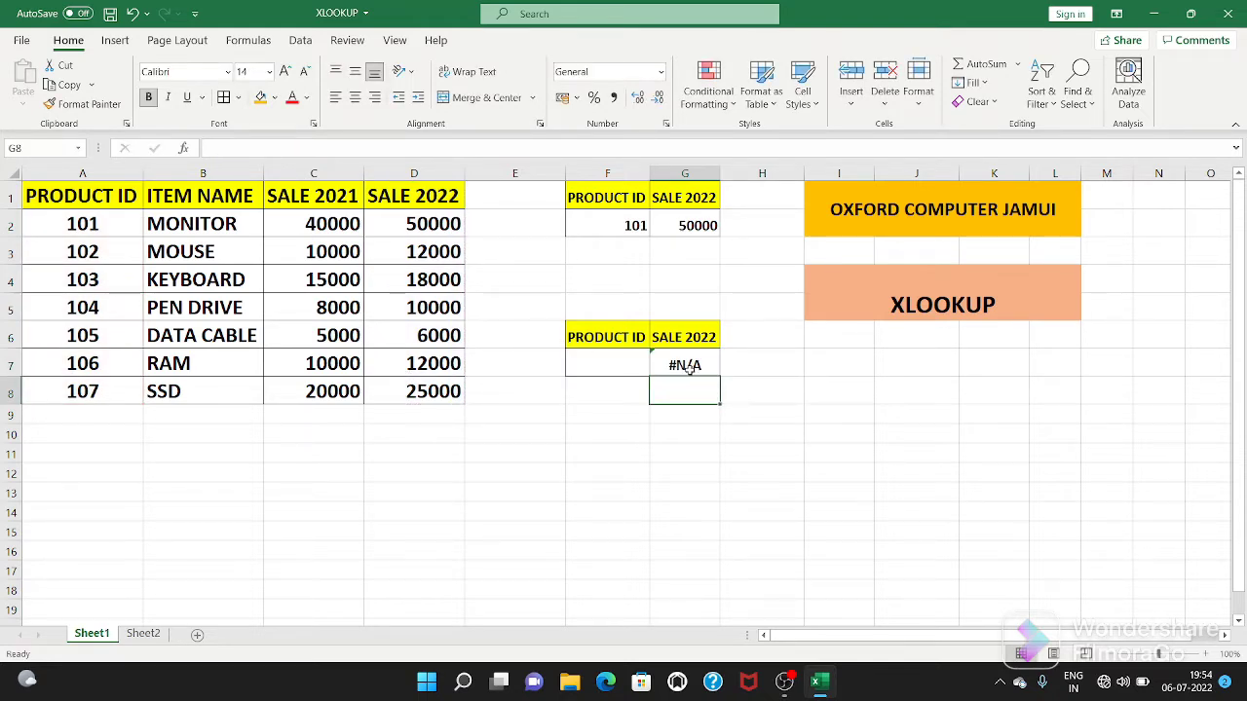
Enter product ID 101 in cell F7 and check the XLOOKUP result in G7.
left_click(608, 364)
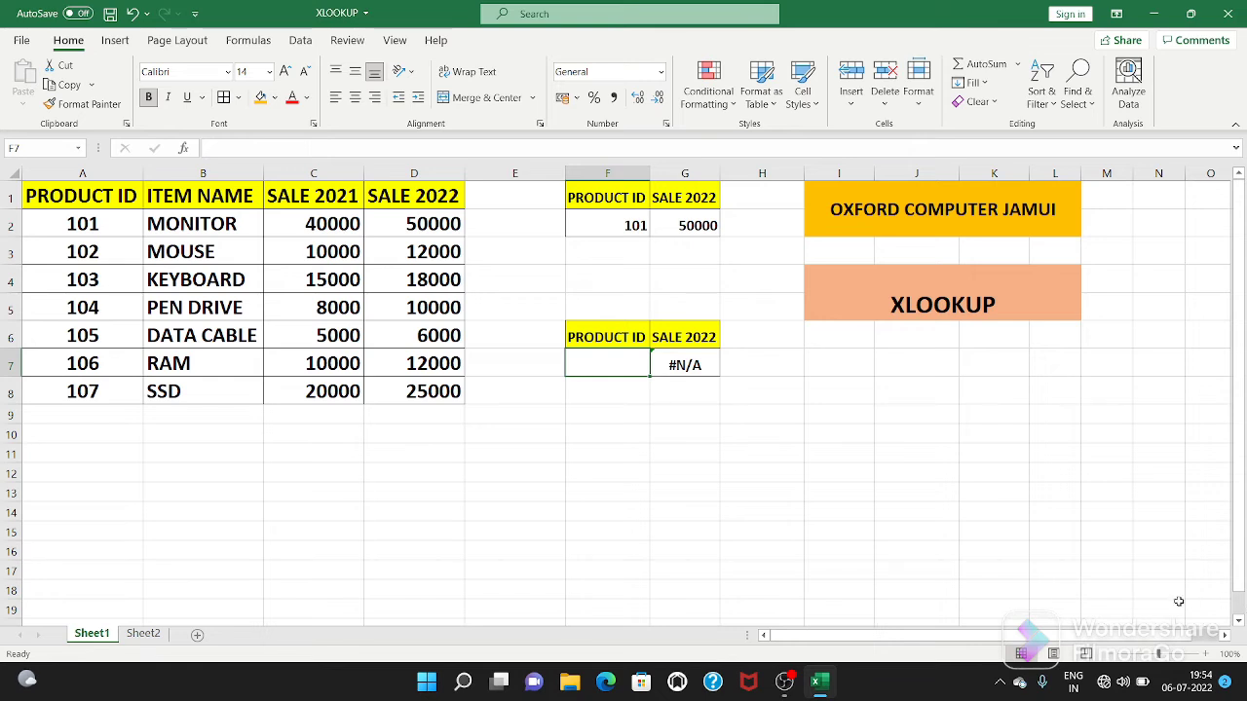
type("101")
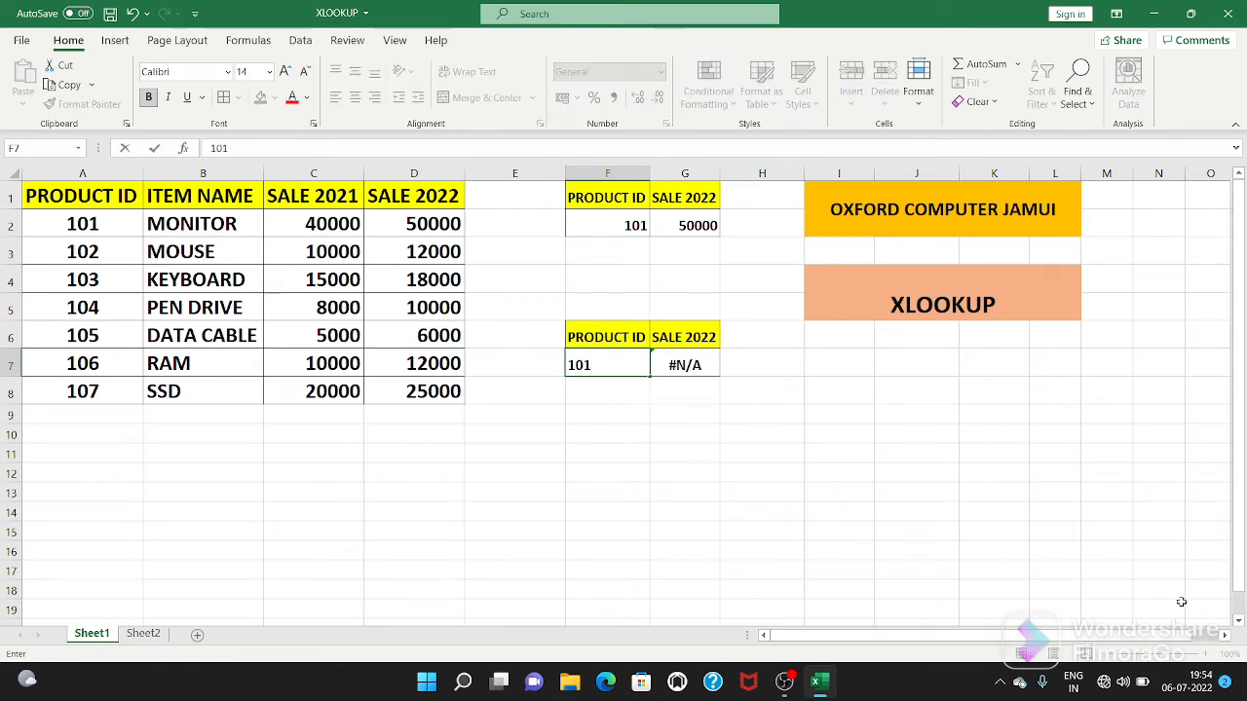
key("Return")
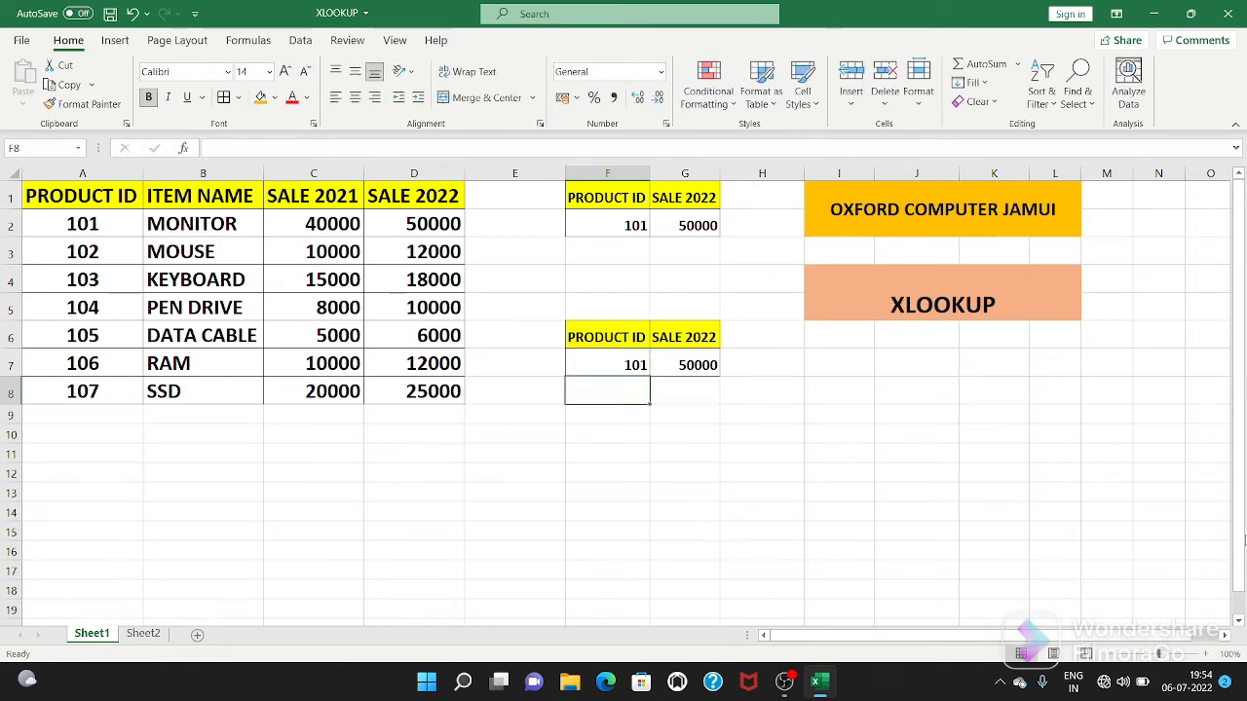
left_click(685, 365)
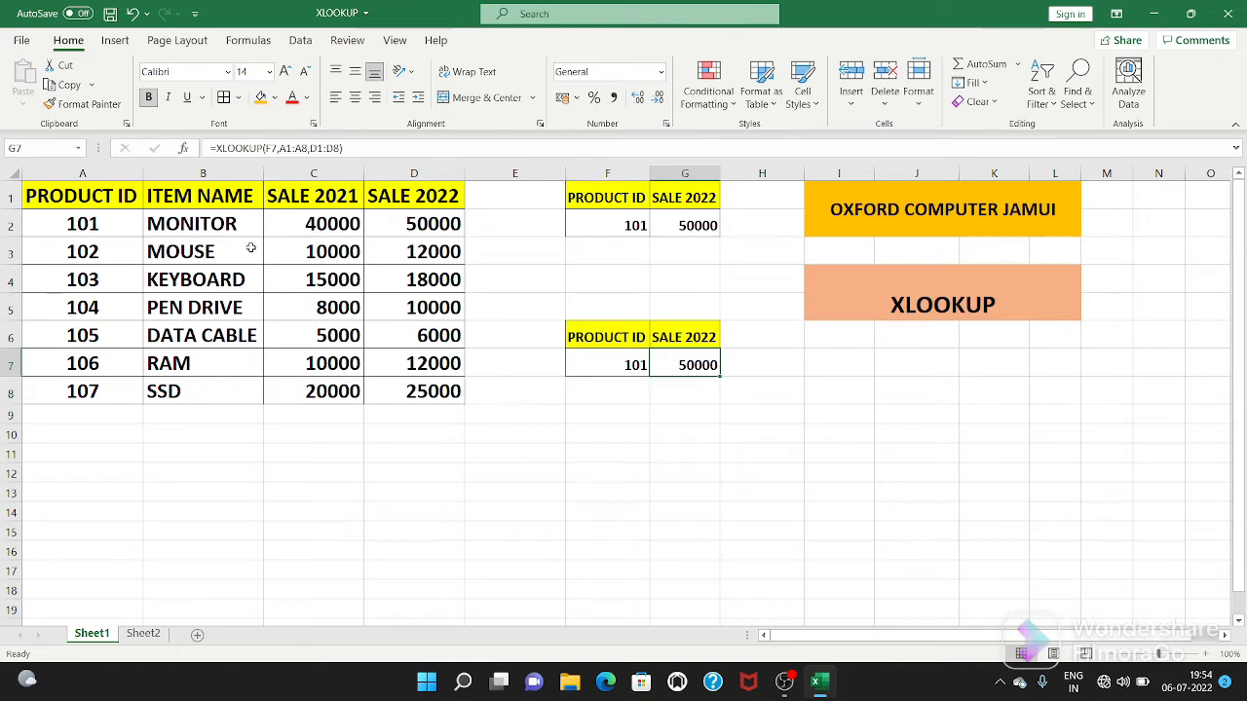
Insert two blank columns before the ITEM NAME column and inspect the VLOOKUP formula to see how each lookup responds.
left_click(212, 172)
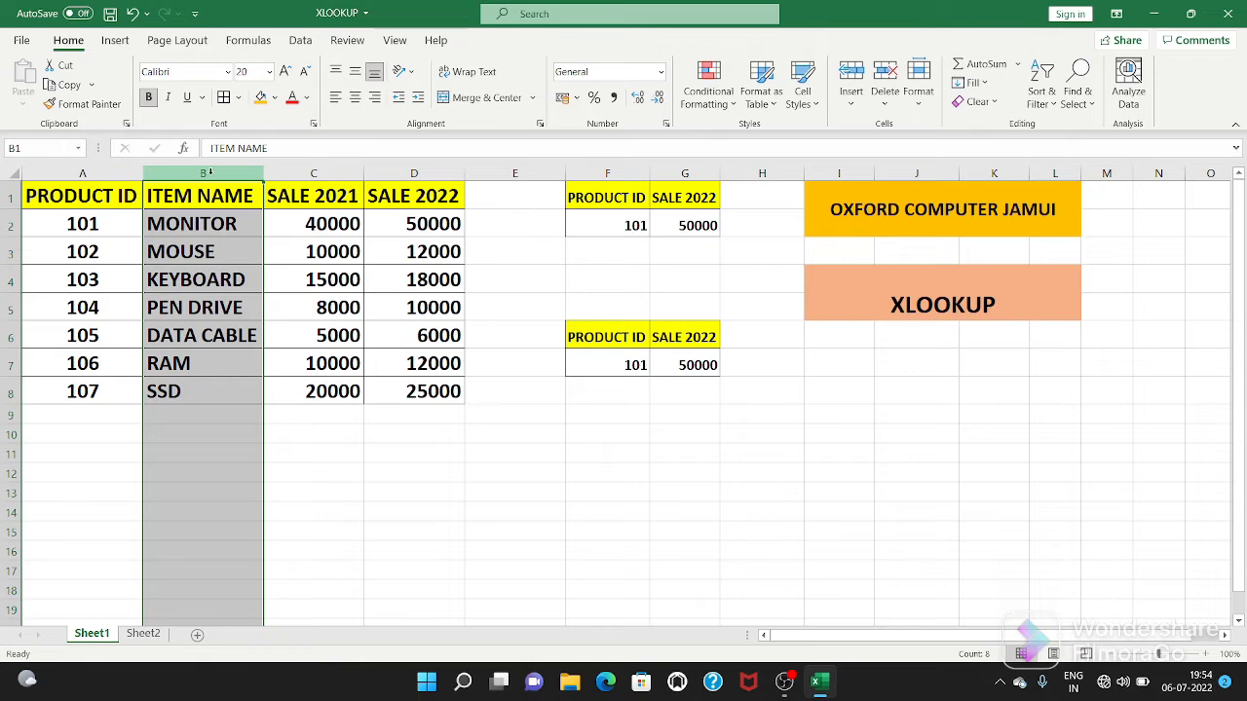
right_click(211, 172)
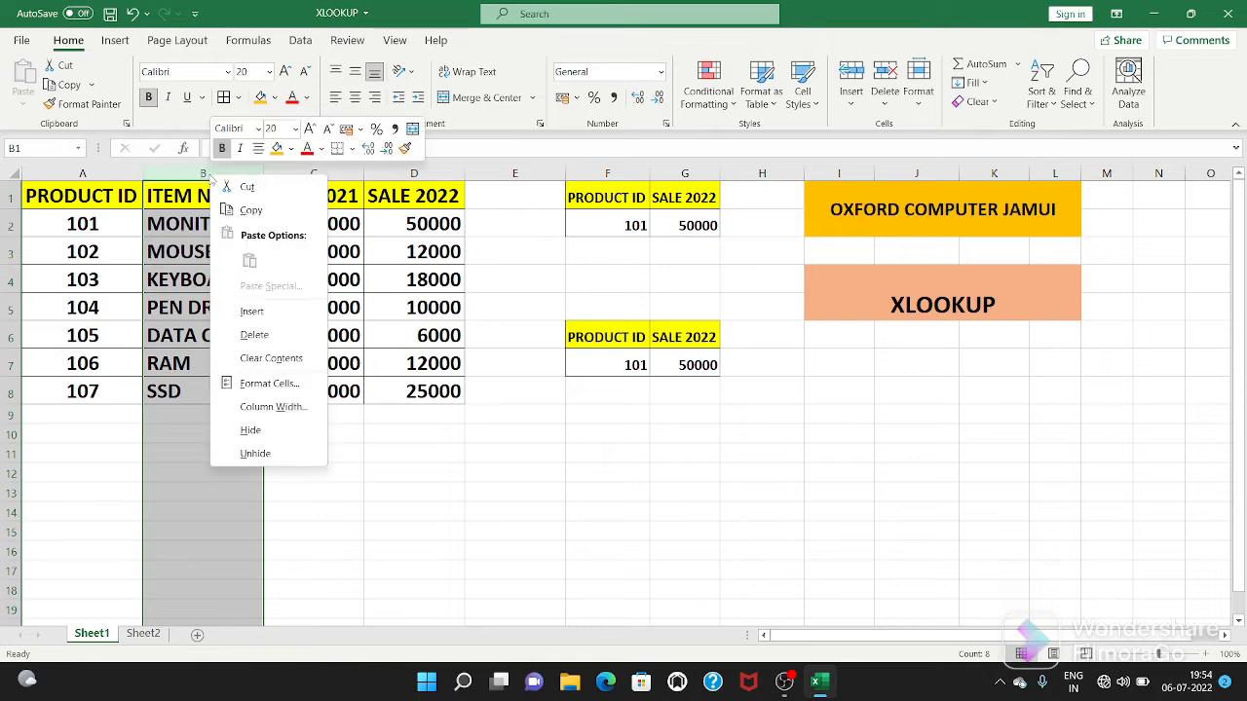
left_click(252, 311)
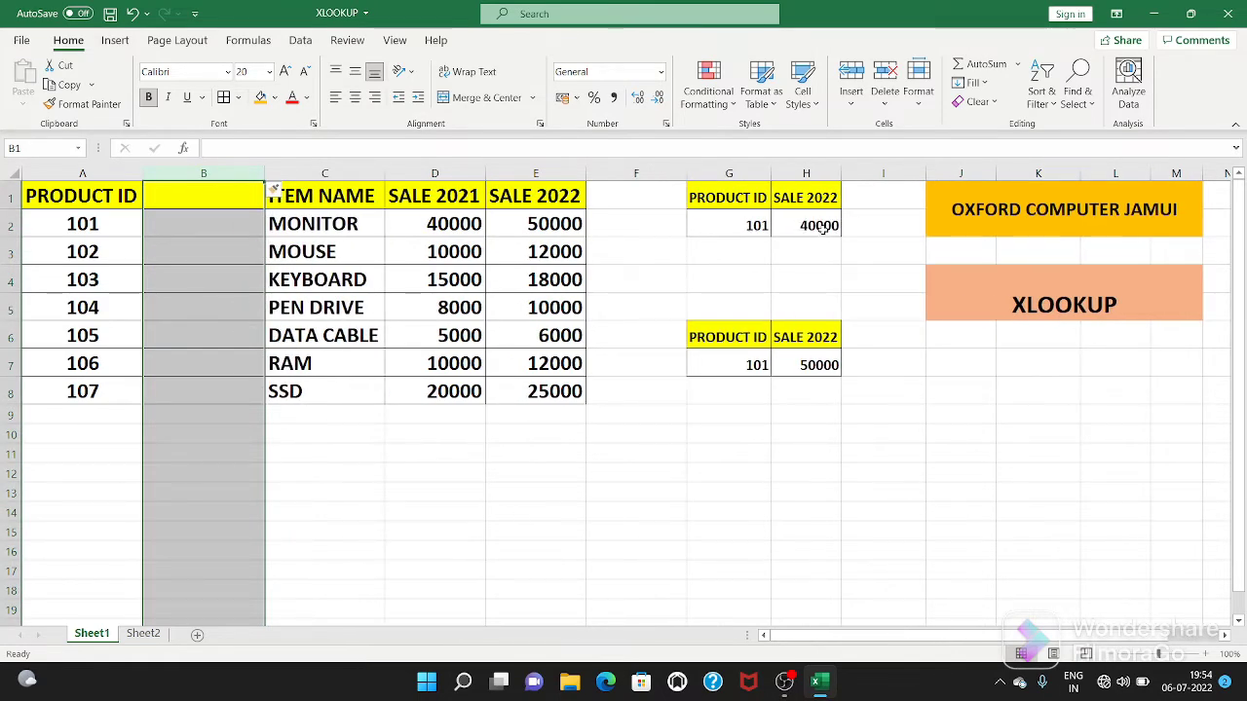
right_click(203, 172)
key("ctrl+shift+plus")
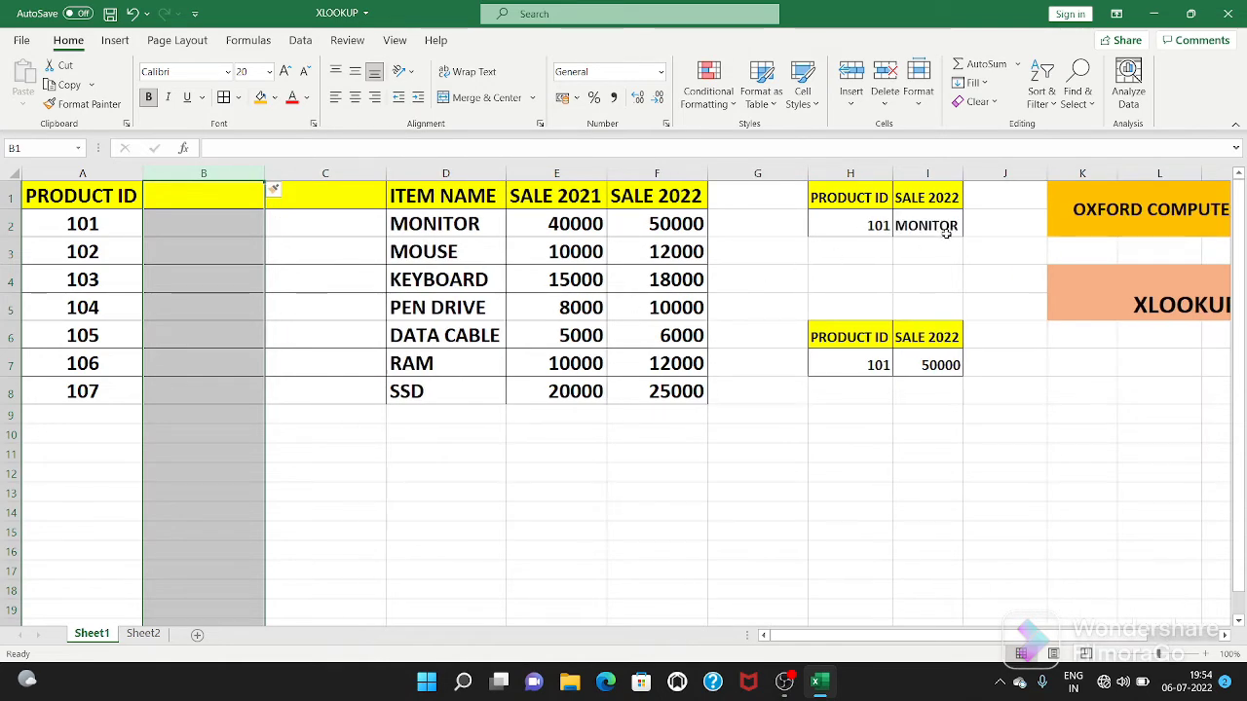
left_click(918, 225)
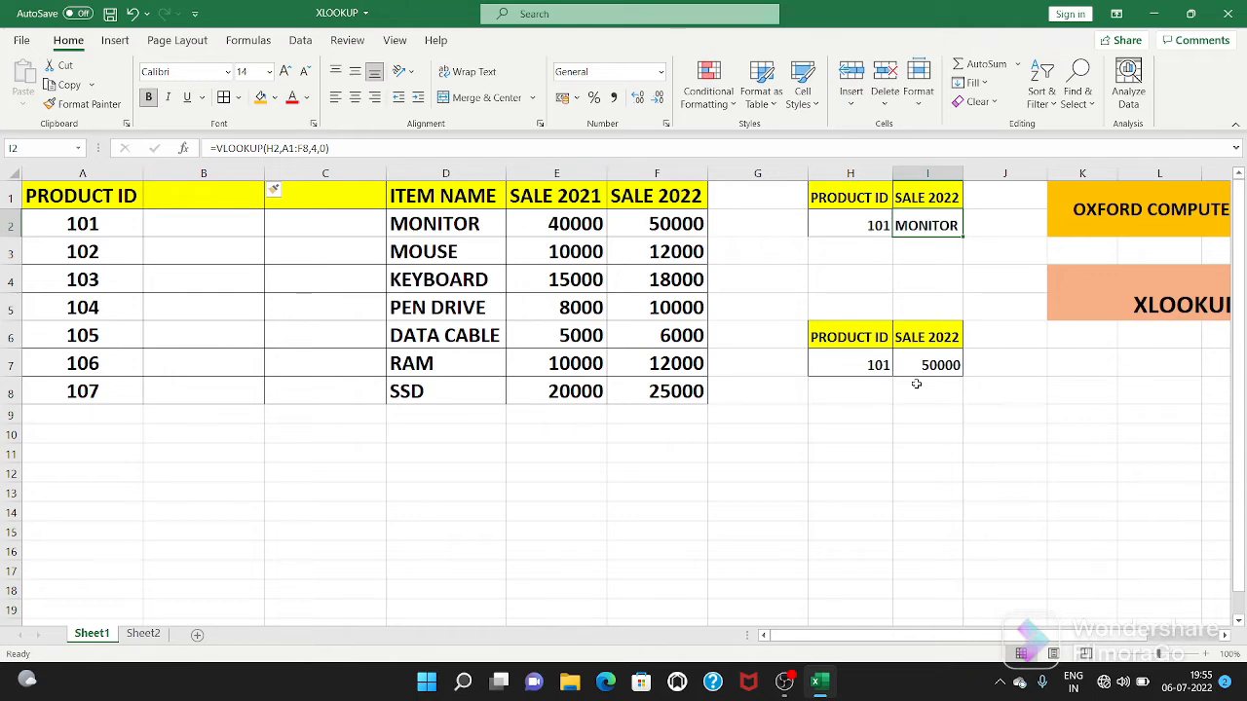
Undo both column insertions in the source table.
key("ctrl+z")
key("ctrl+z")
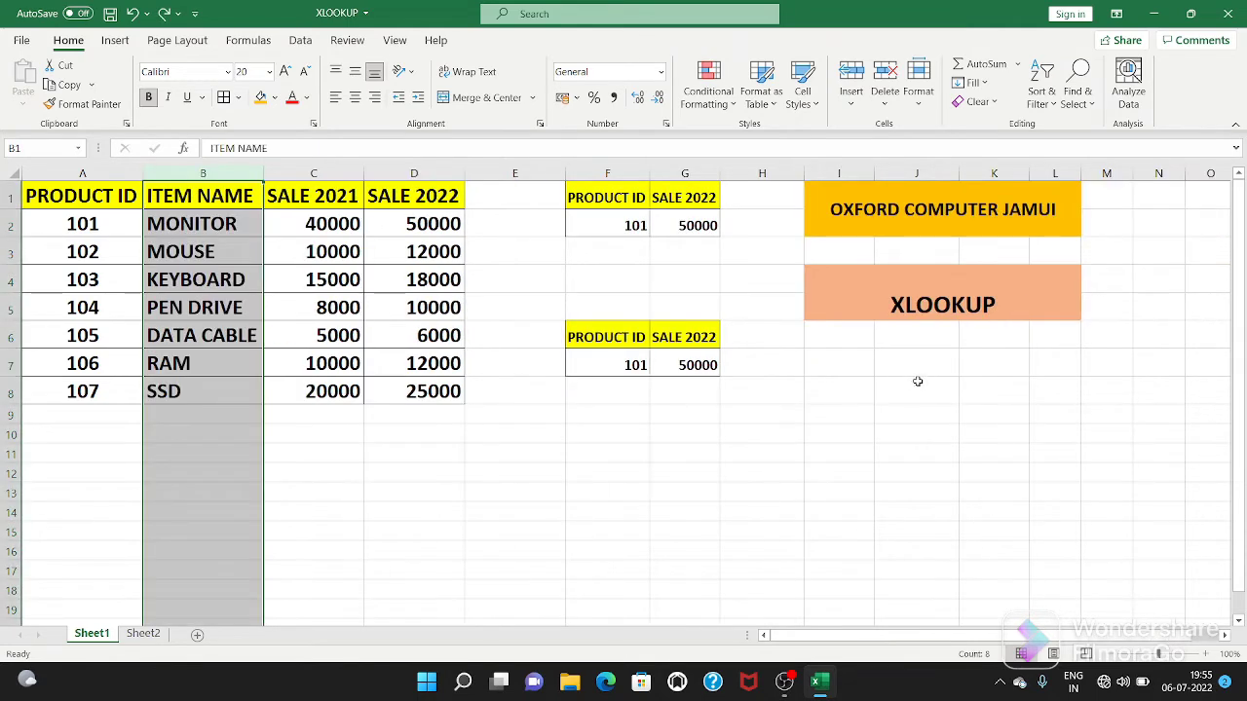
left_click(688, 429)
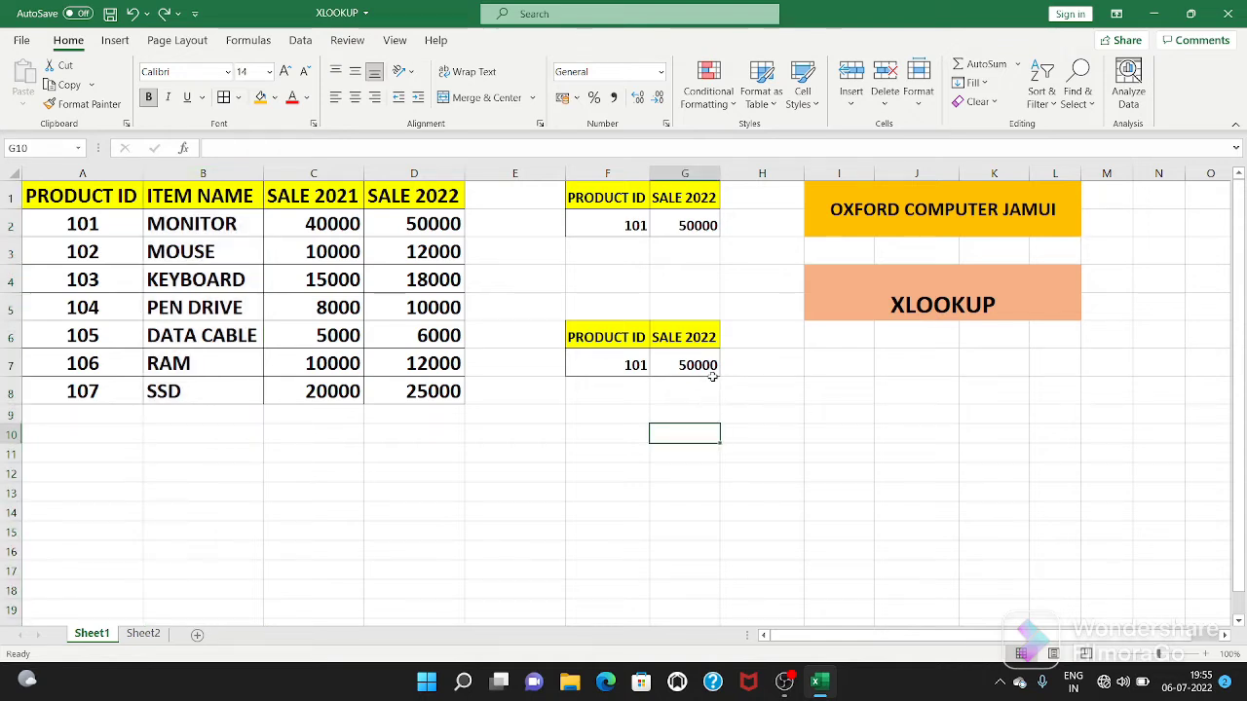
Enter product ID 108 in cells F2 and F7 to test both lookups with an ID missing from the table.
left_click(621, 227)
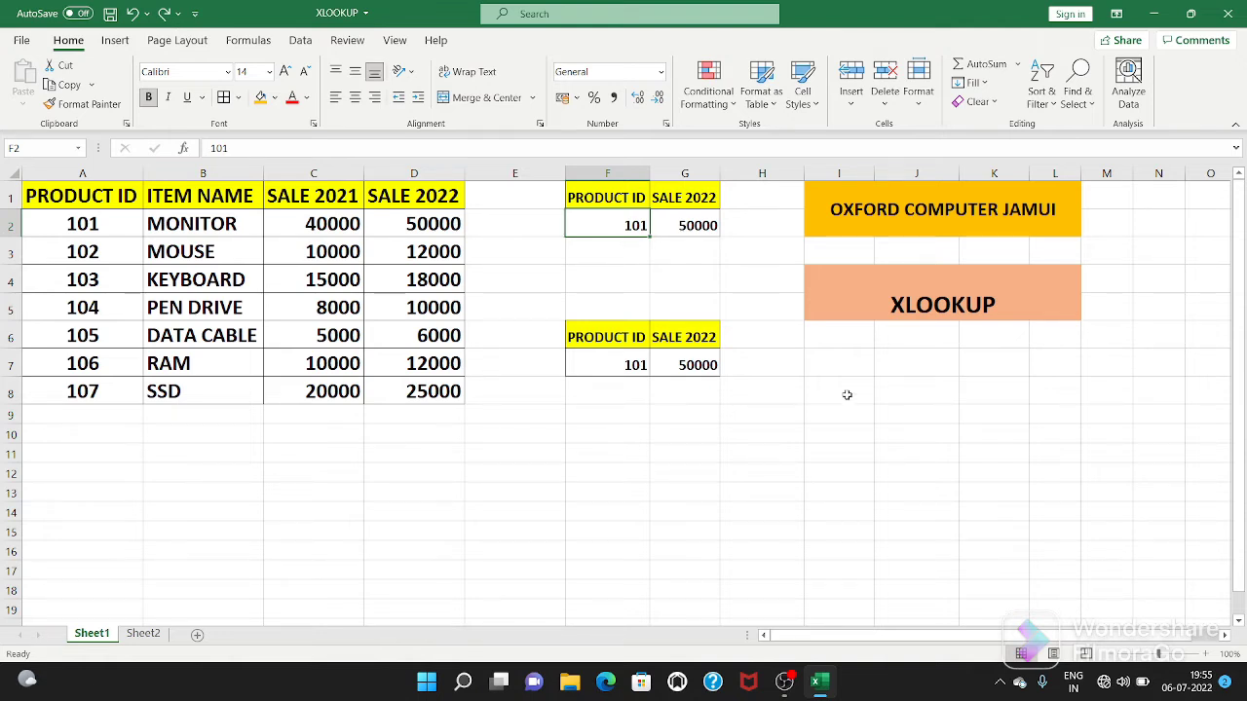
type("108")
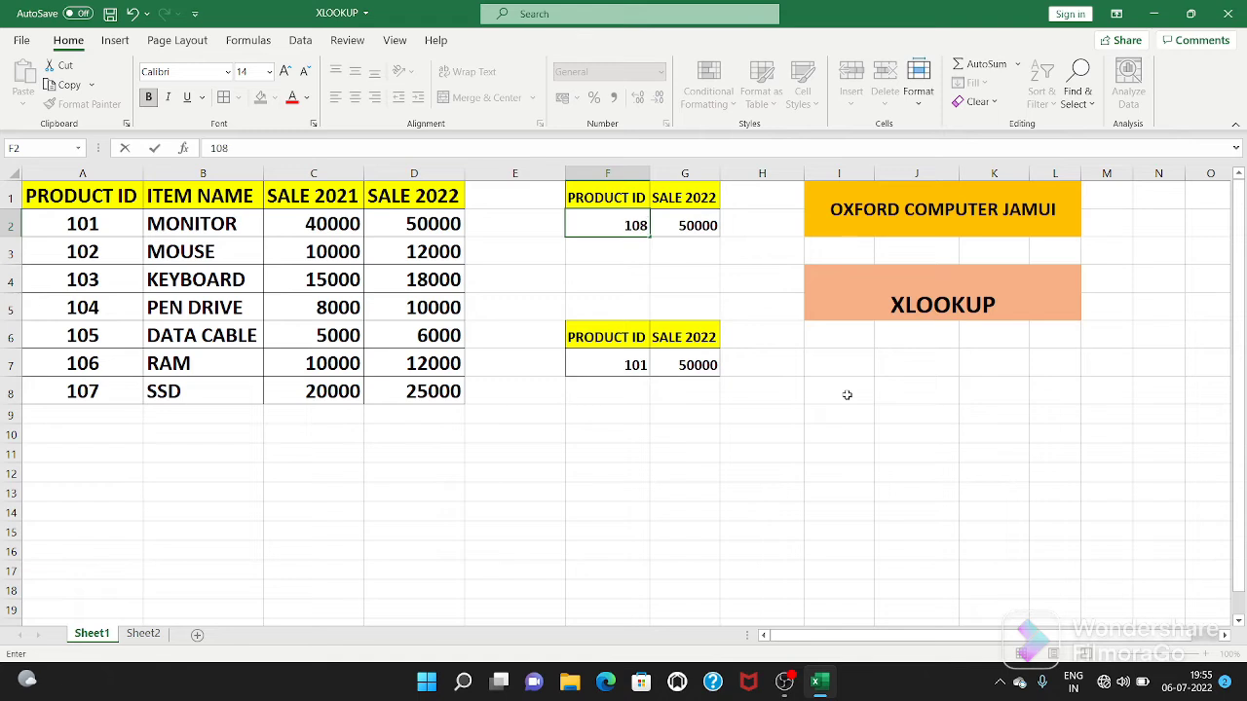
key("Return")
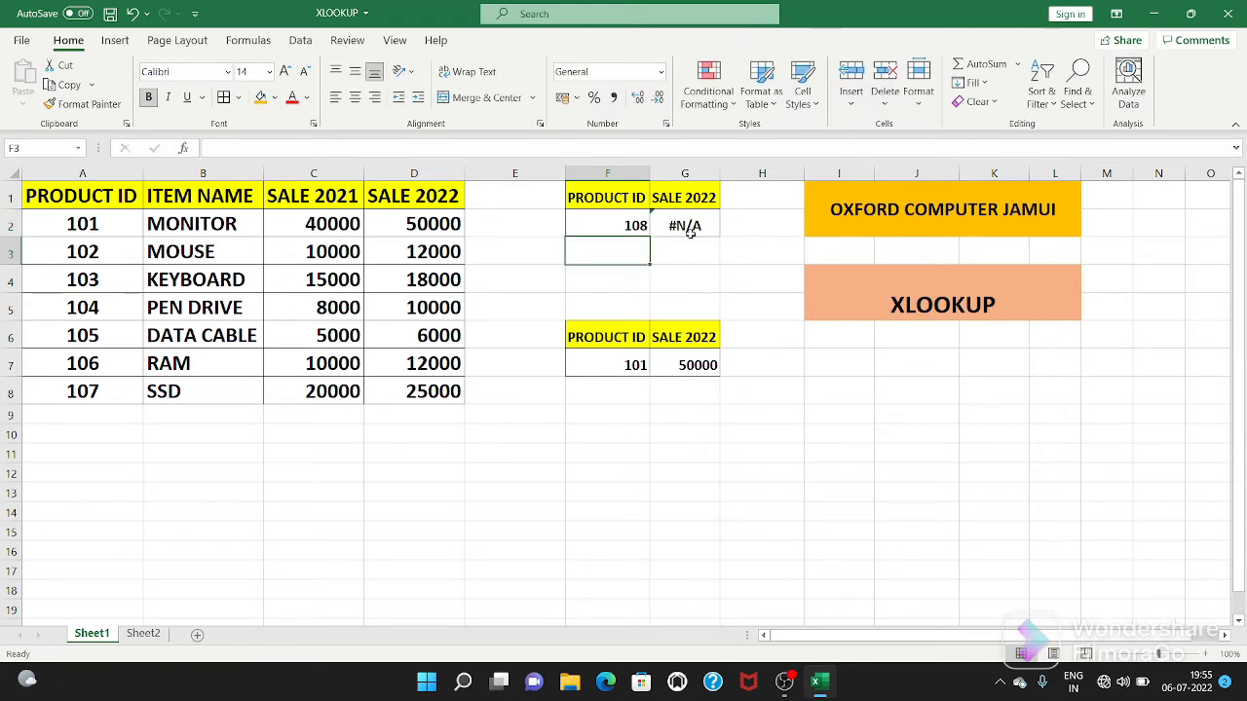
left_click(686, 230)
left_click(621, 364)
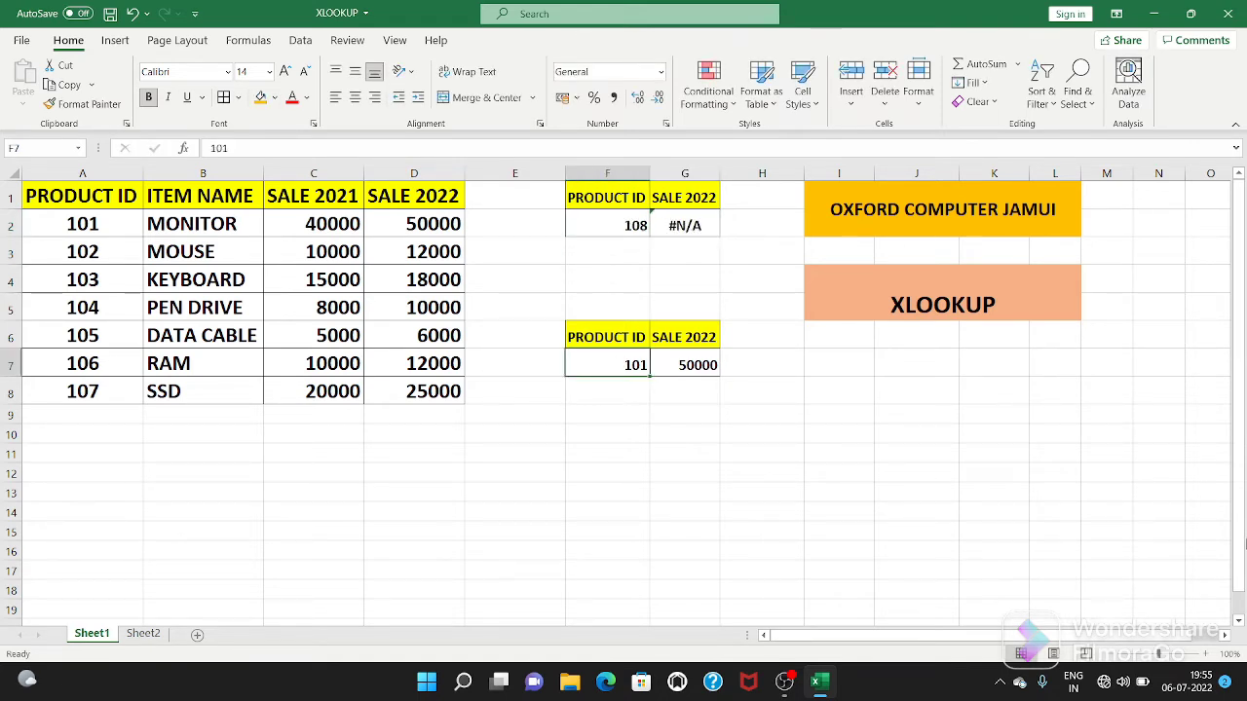
type("108")
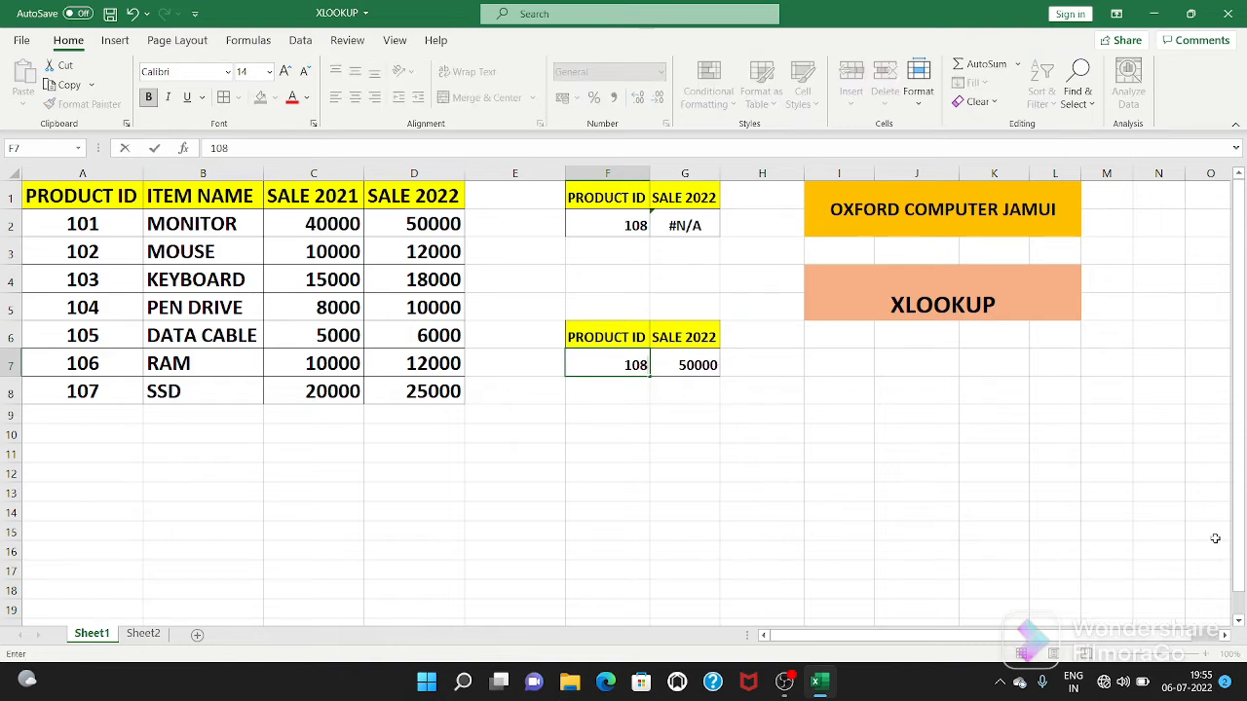
key("Return")
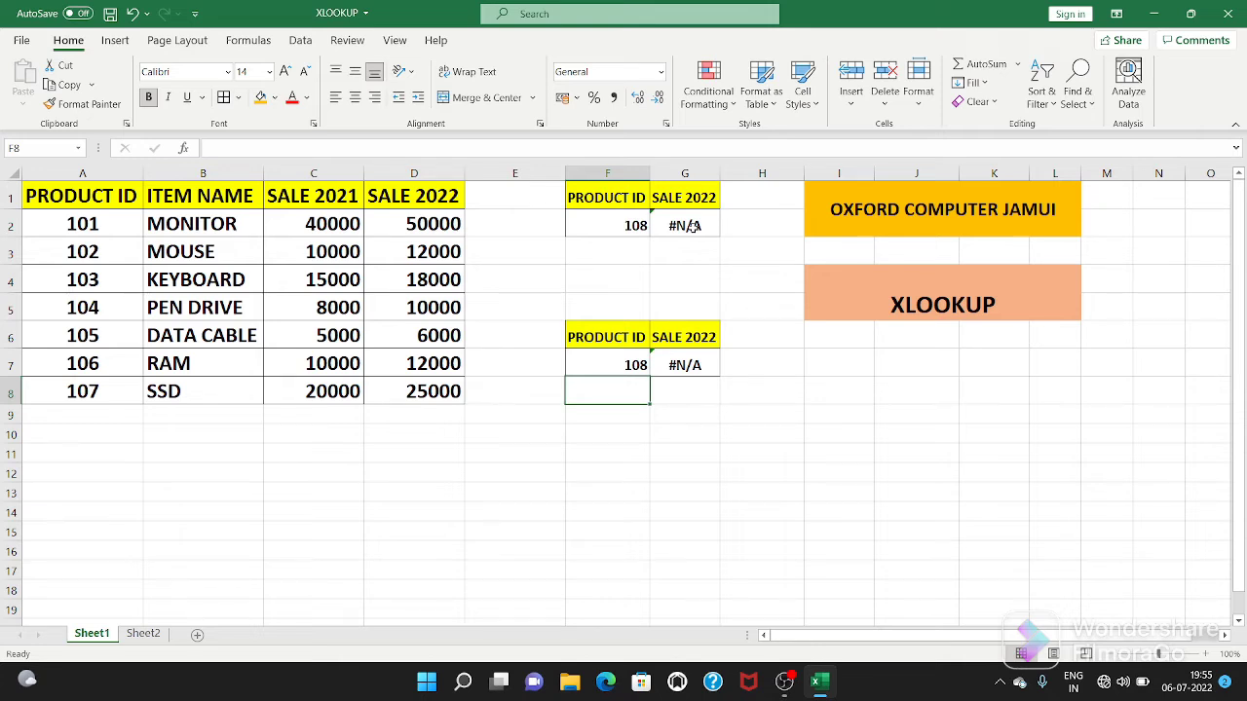
Add "NOT FOUND" as the if_not_found argument, making the formula in G7 =XLOOKUP(F7,A1:A8,D1:D8,"NOT FOUND").
double_click(685, 364)
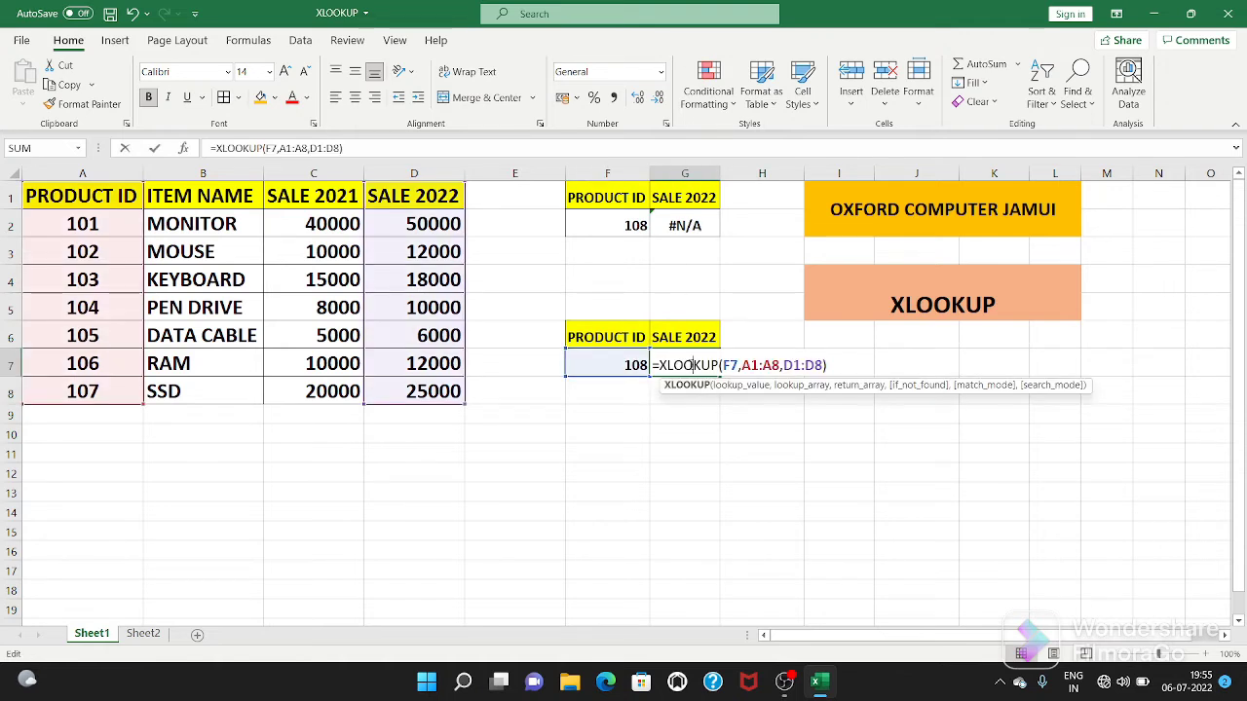
left_click(825, 365)
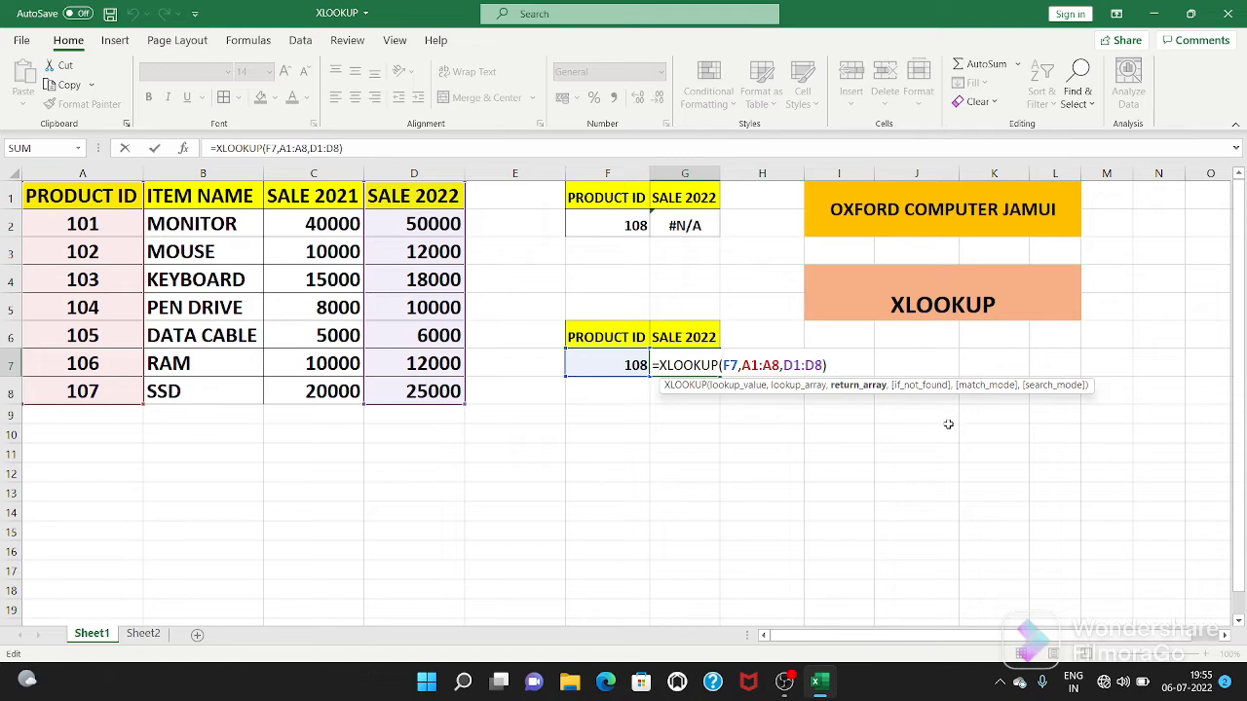
type(",")
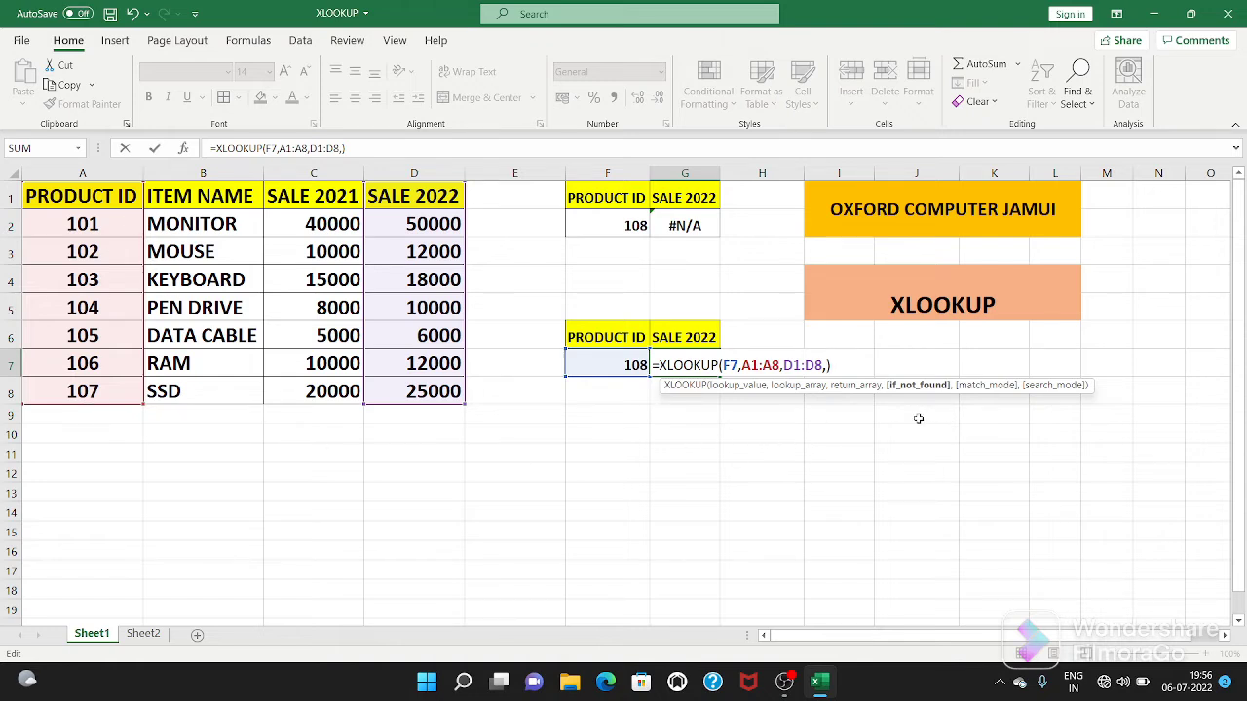
type("\"NOT FOUND")
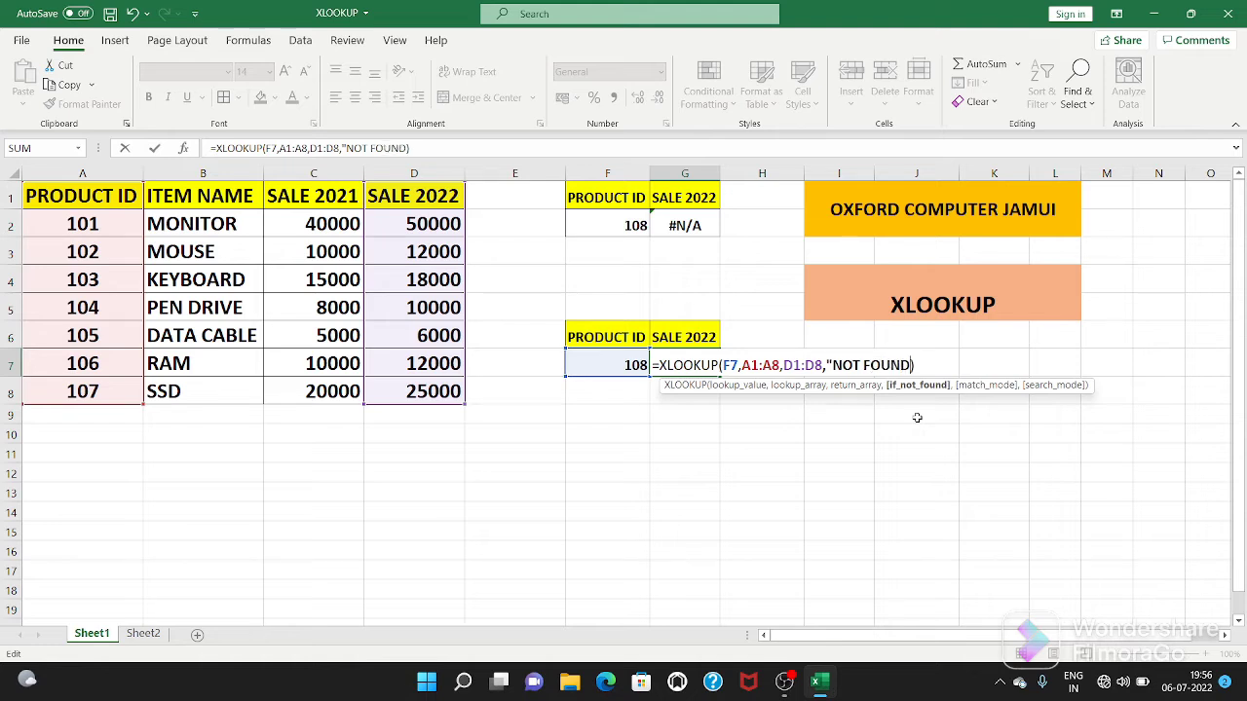
type("\")")
key("Return")
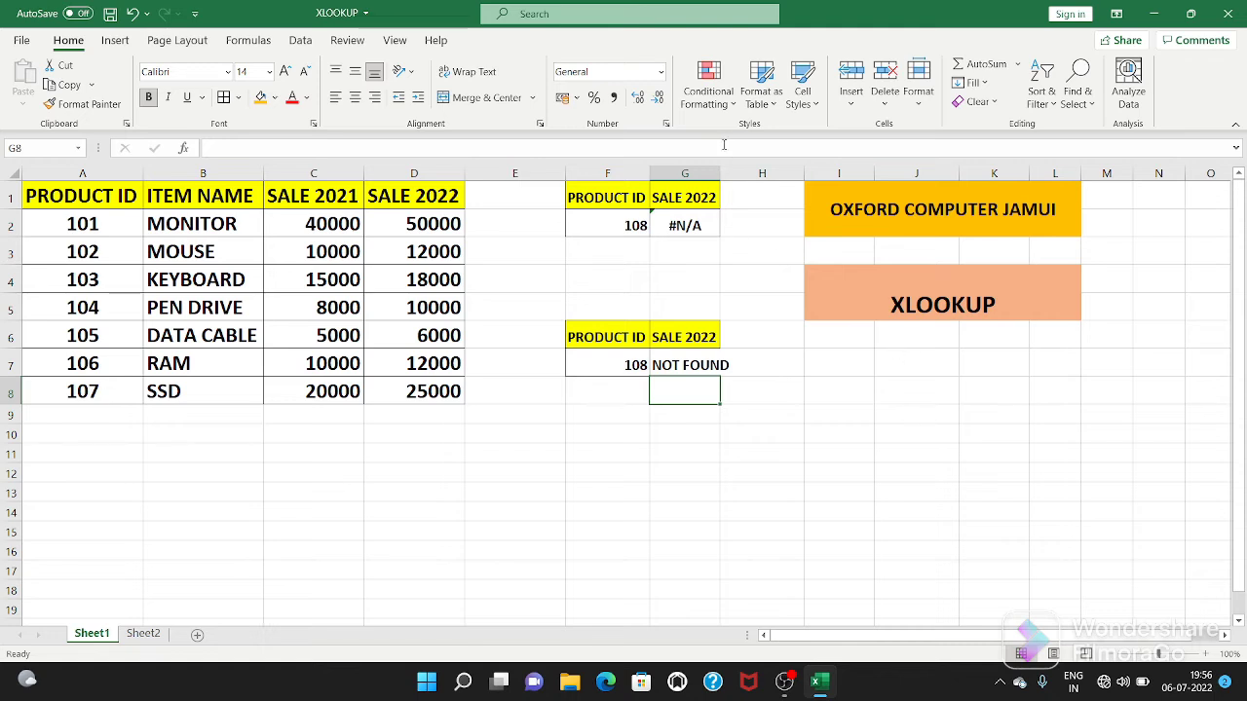
Widen column G to fit the XLOOKUP text and check the VLOOKUP formula in G2 for comparison.
left_click_drag(719, 172, 732, 172)
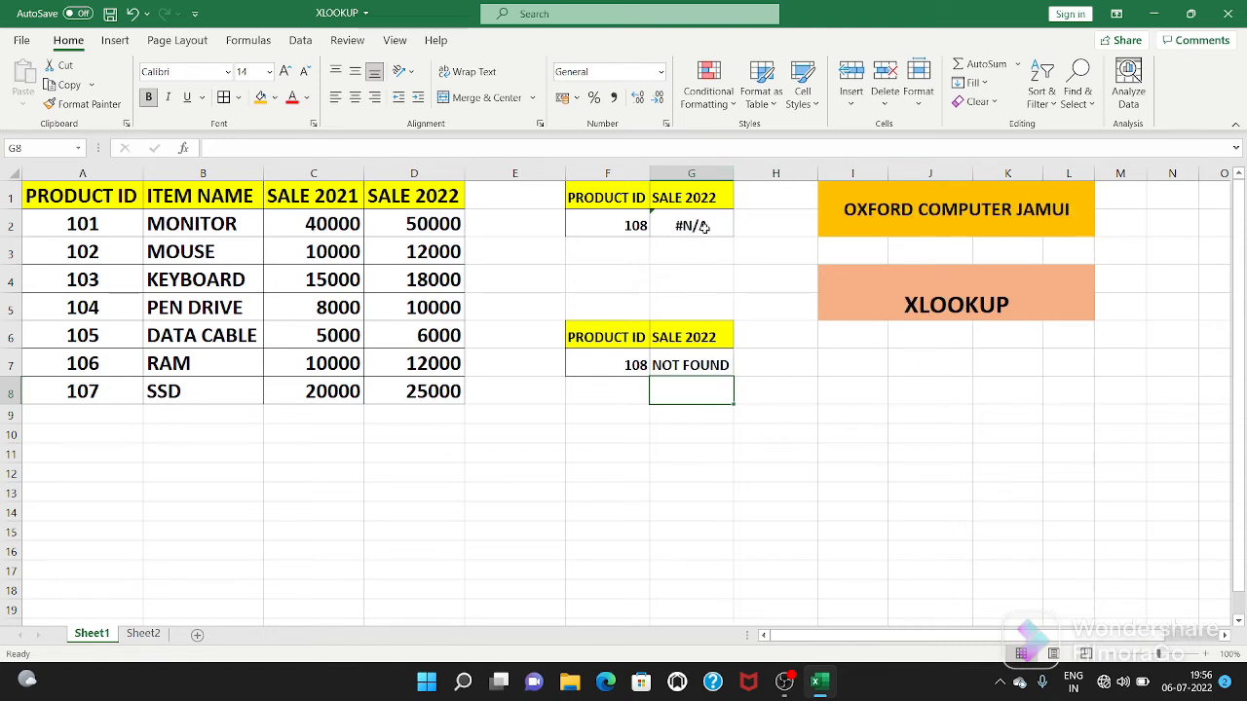
left_click(702, 226)
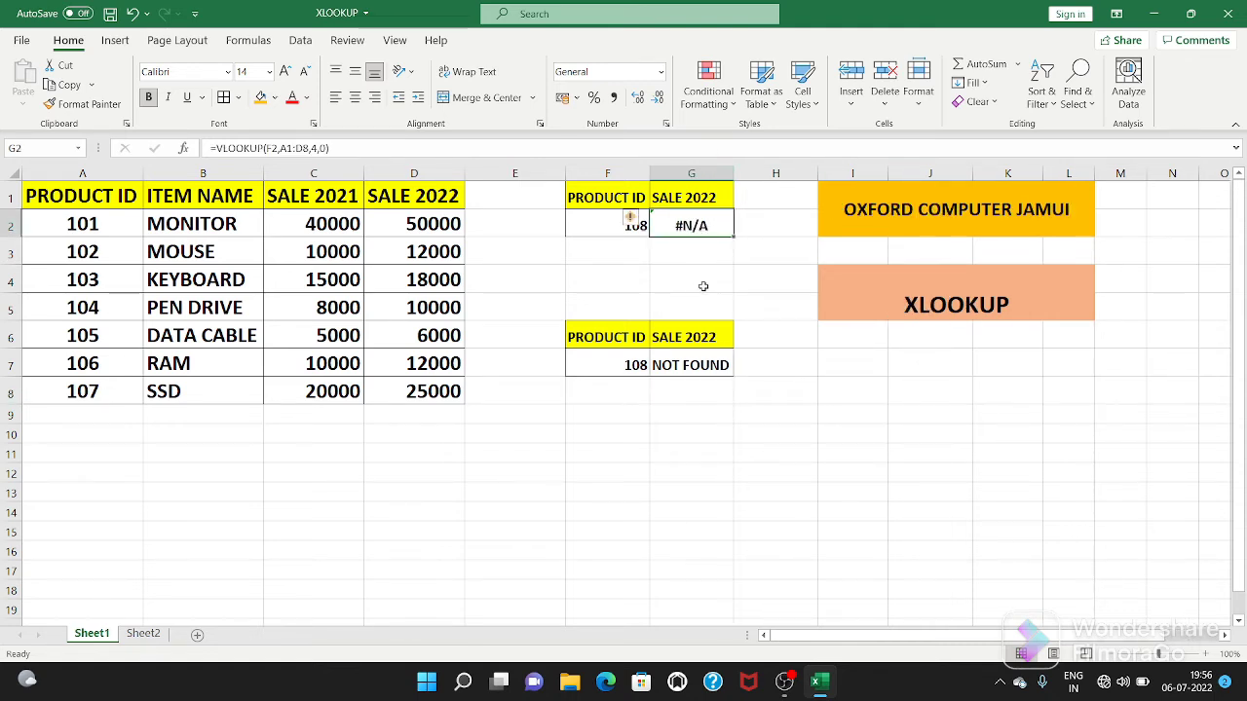
left_click(703, 278)
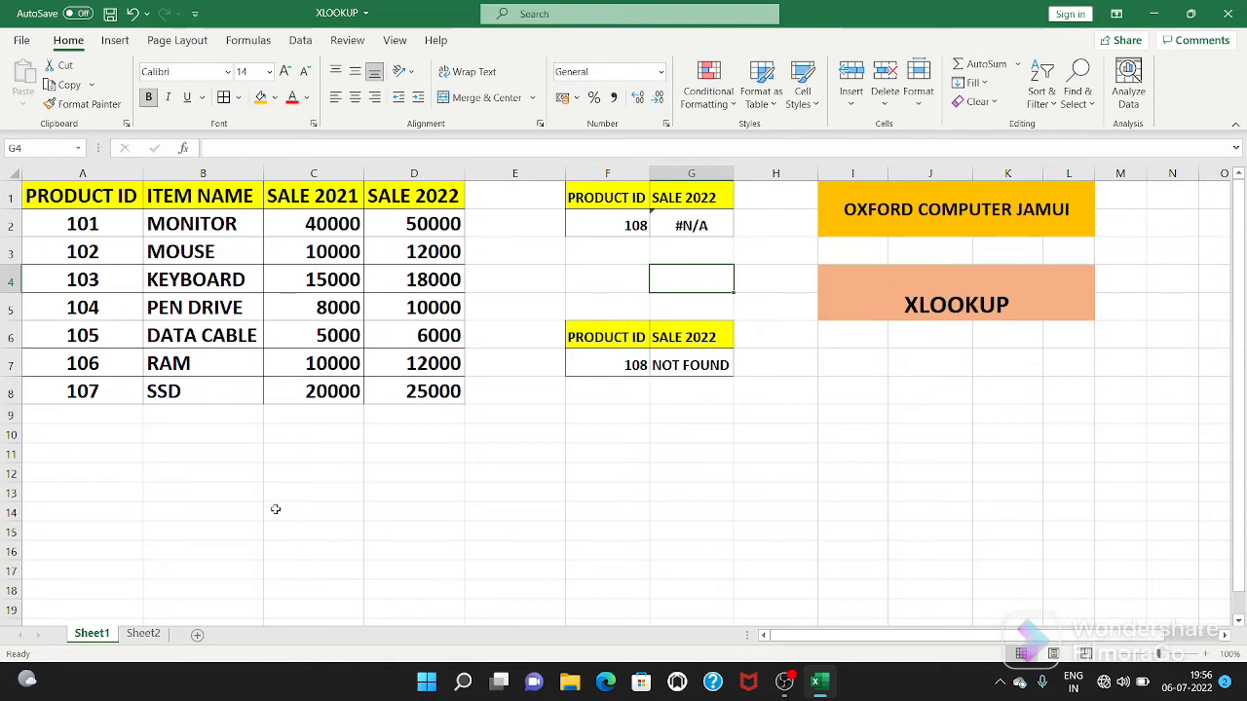
On Sheet2, copy the header row A1:E1 and paste it starting at cell G1.
left_click(144, 635)
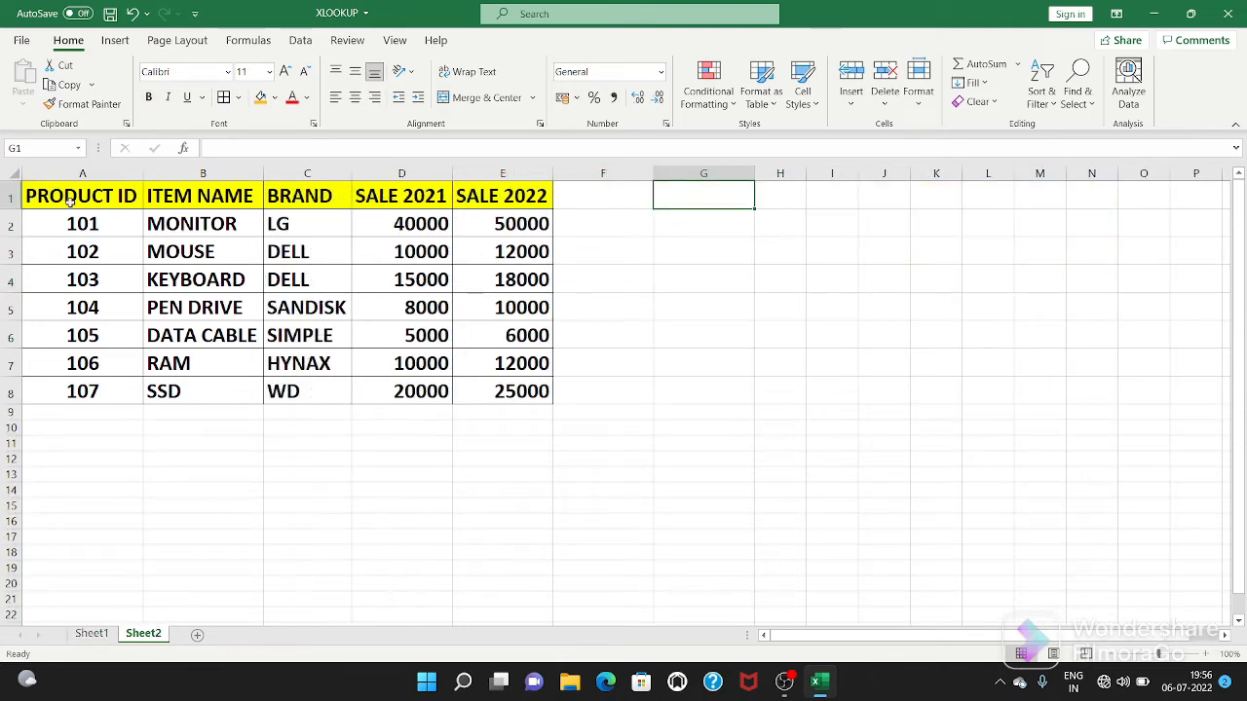
left_click_drag(70, 202, 490, 195)
left_click(69, 86)
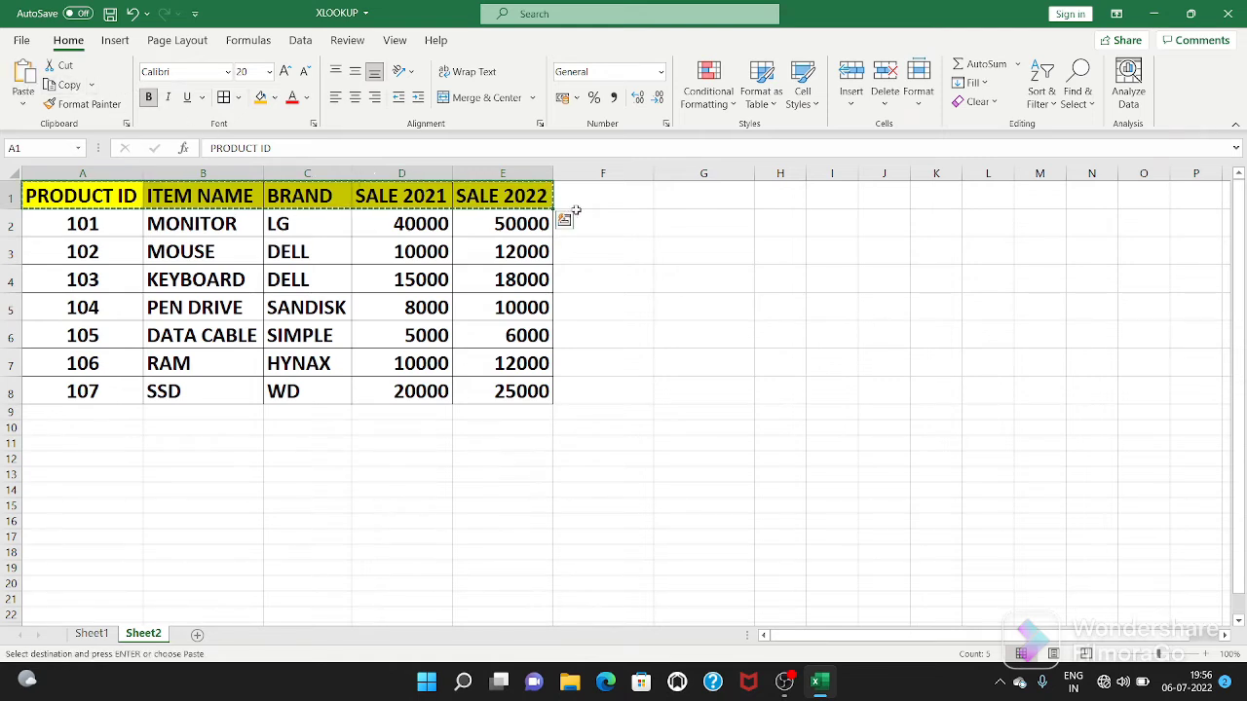
left_click(699, 200)
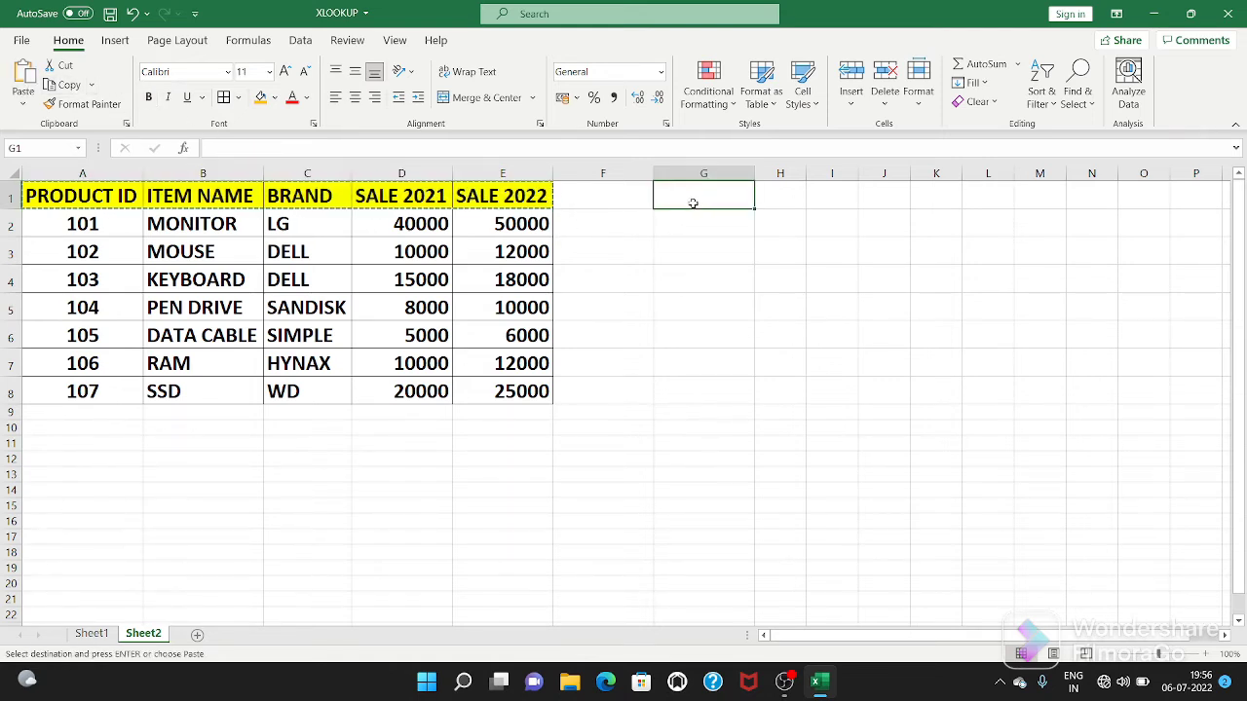
key("ctrl+v")
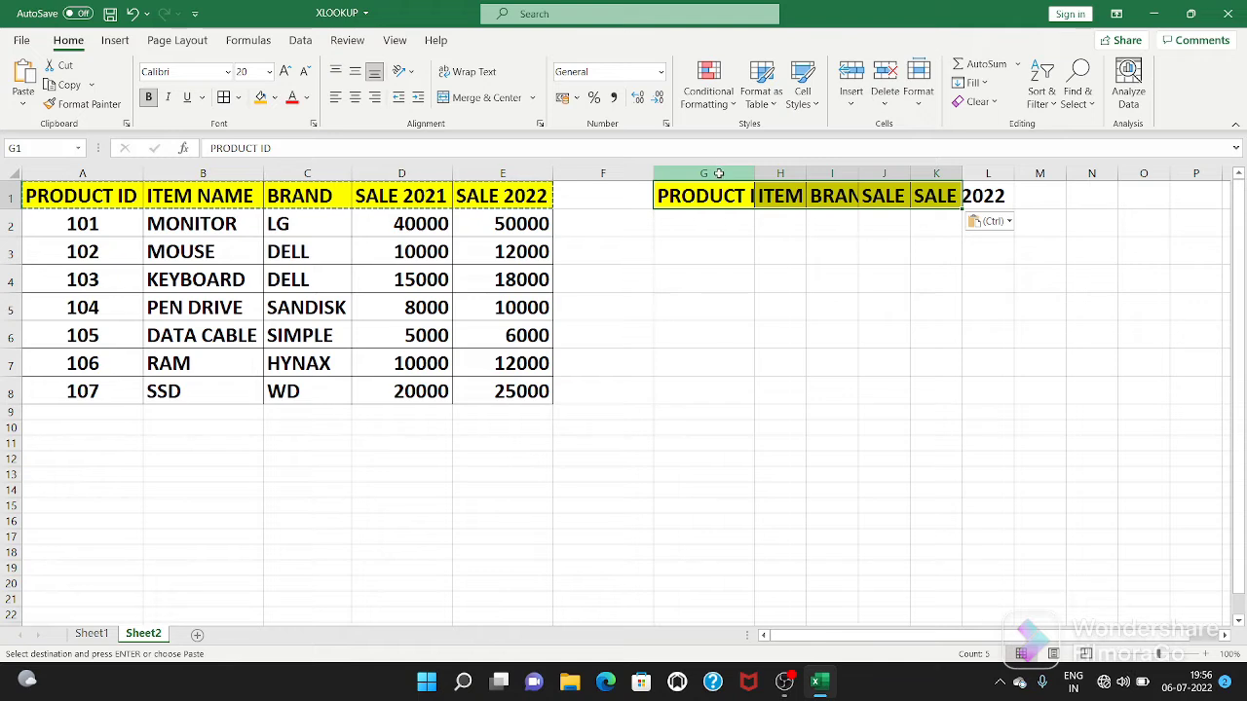
Auto-fit the widths of columns G to L to the pasted headers.
left_click_drag(720, 166, 999, 171)
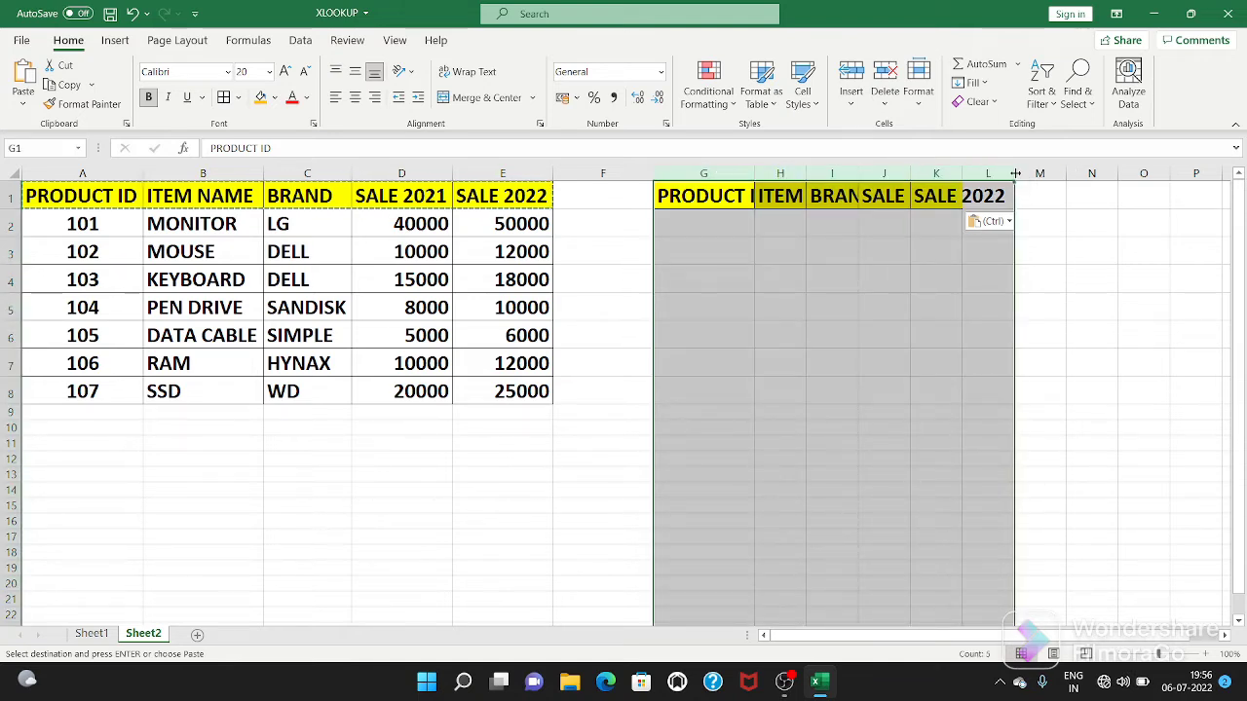
double_click(1015, 172)
left_click(828, 307)
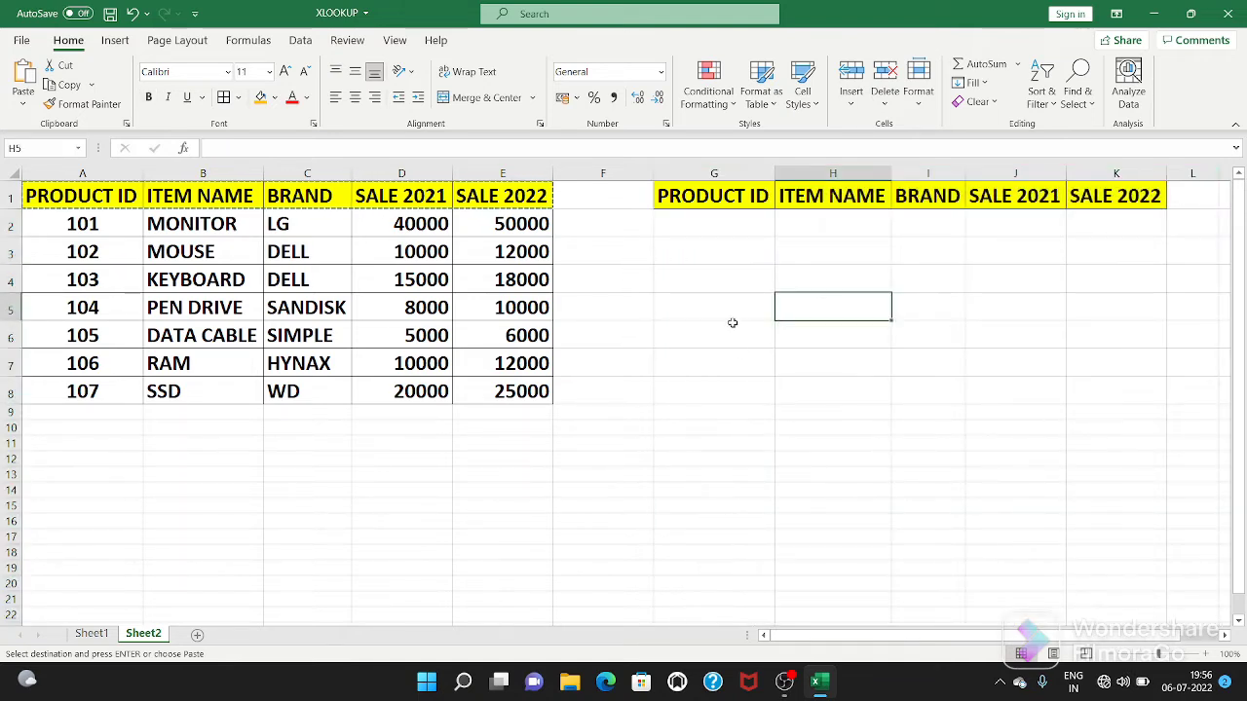
Apply borders to the blank result cells G2:K2 under the pasted headers.
left_click_drag(714, 227, 1086, 223)
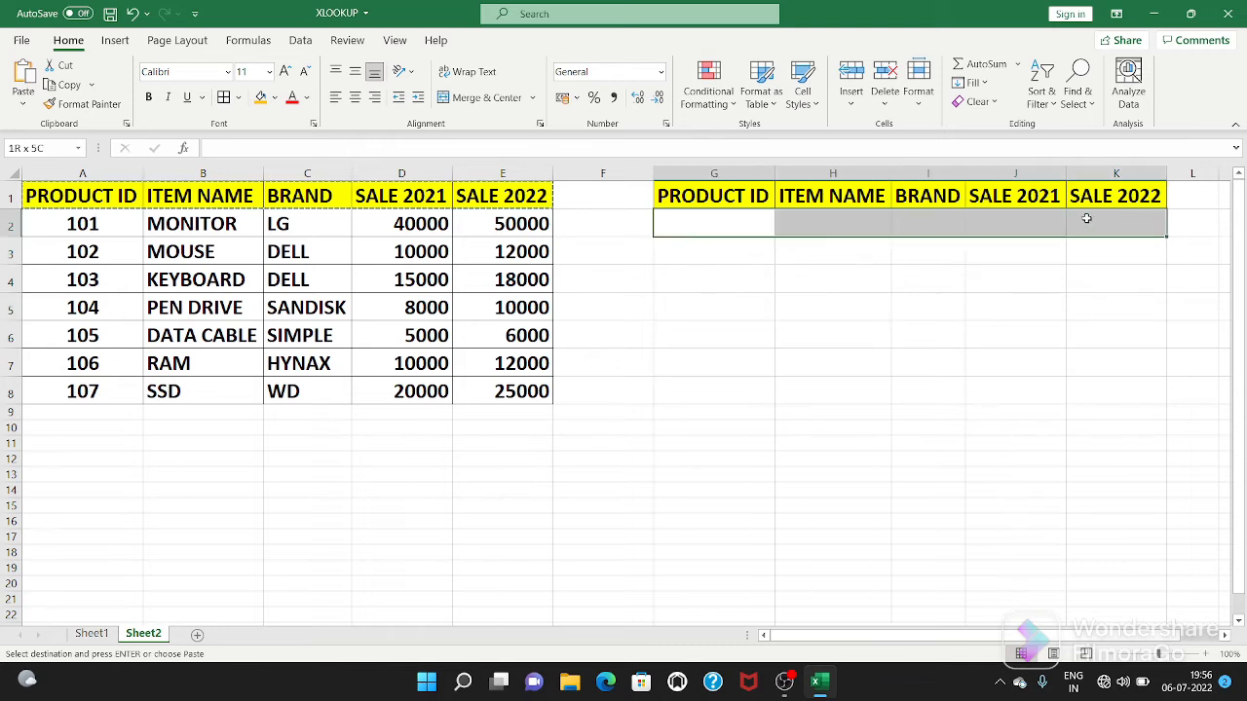
left_click(223, 97)
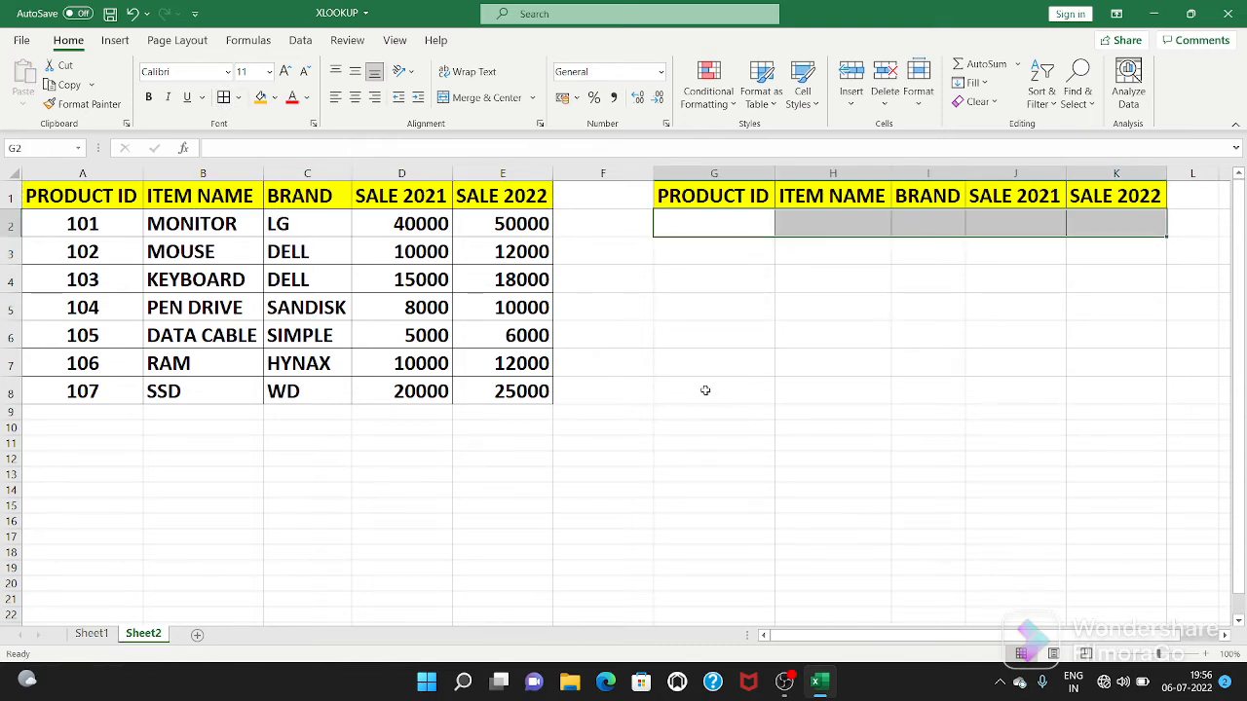
left_click(697, 221)
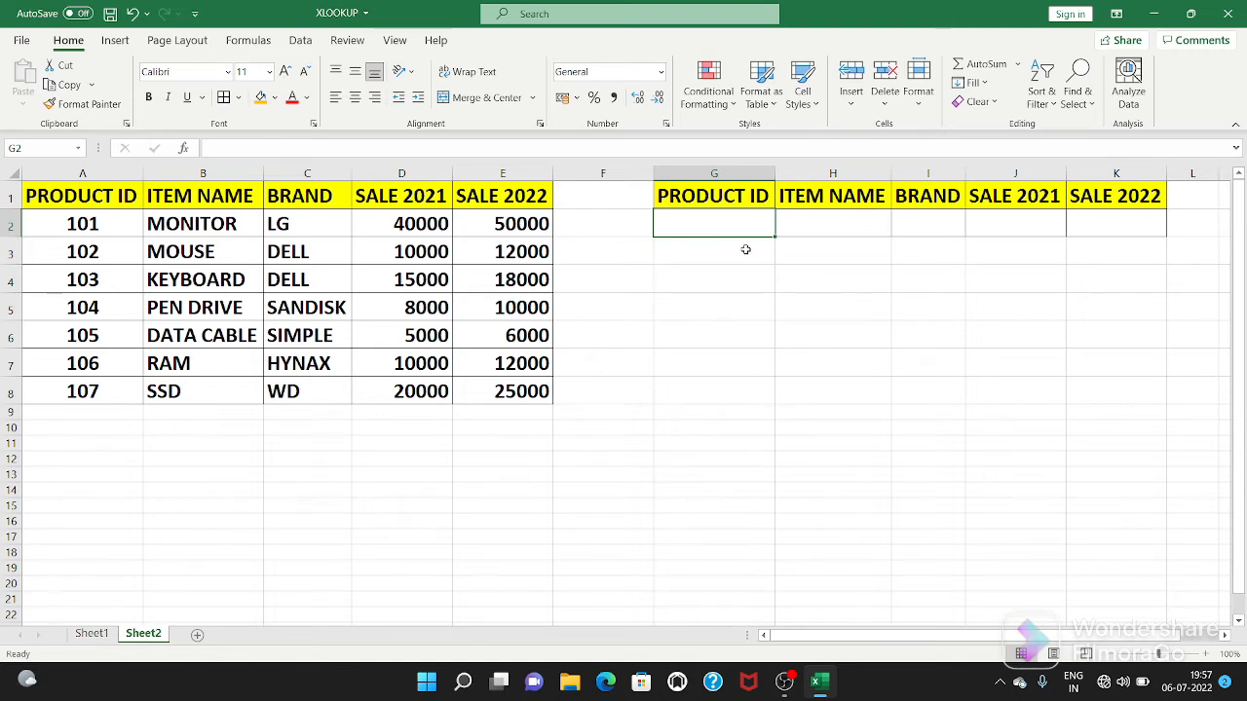
left_click(815, 225)
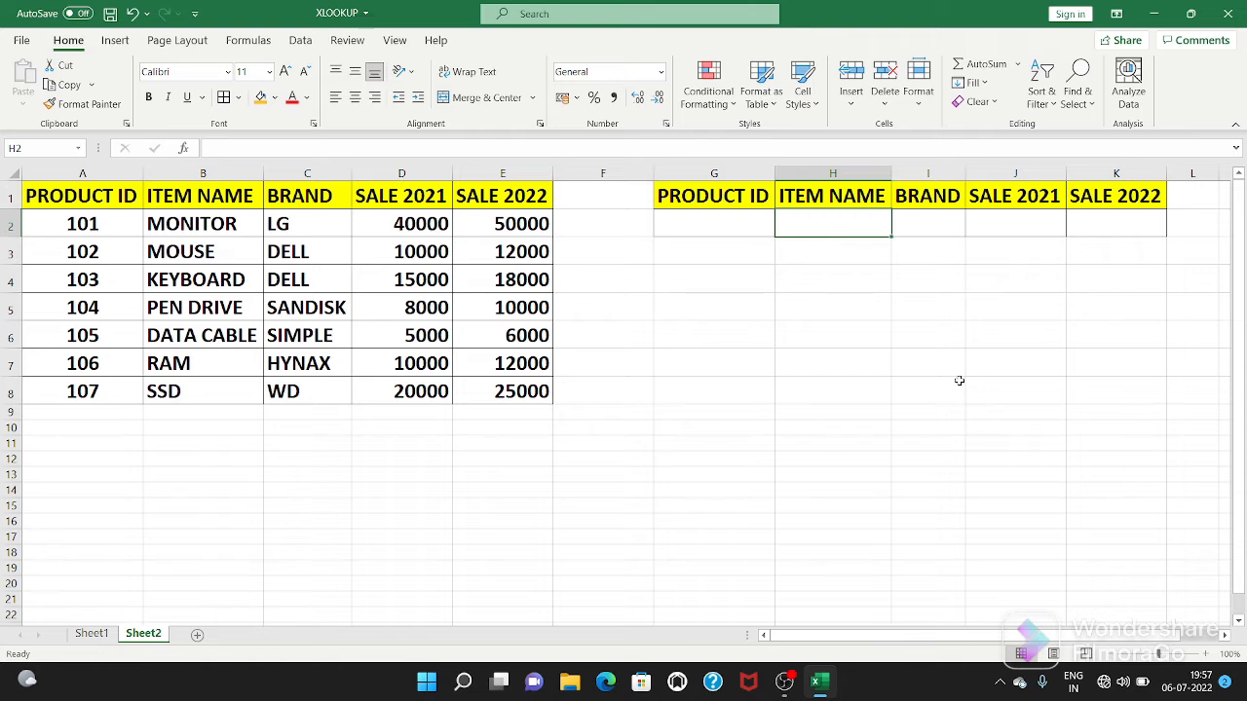
type("=")
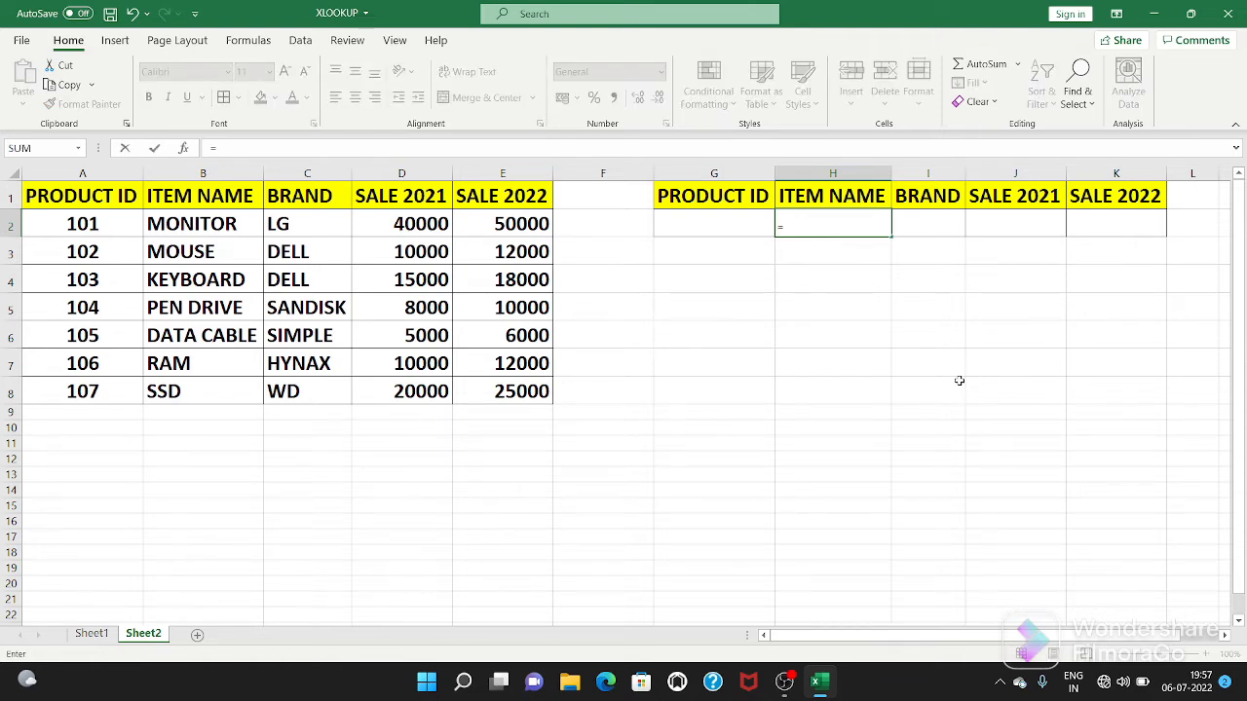
key("BackSpace")
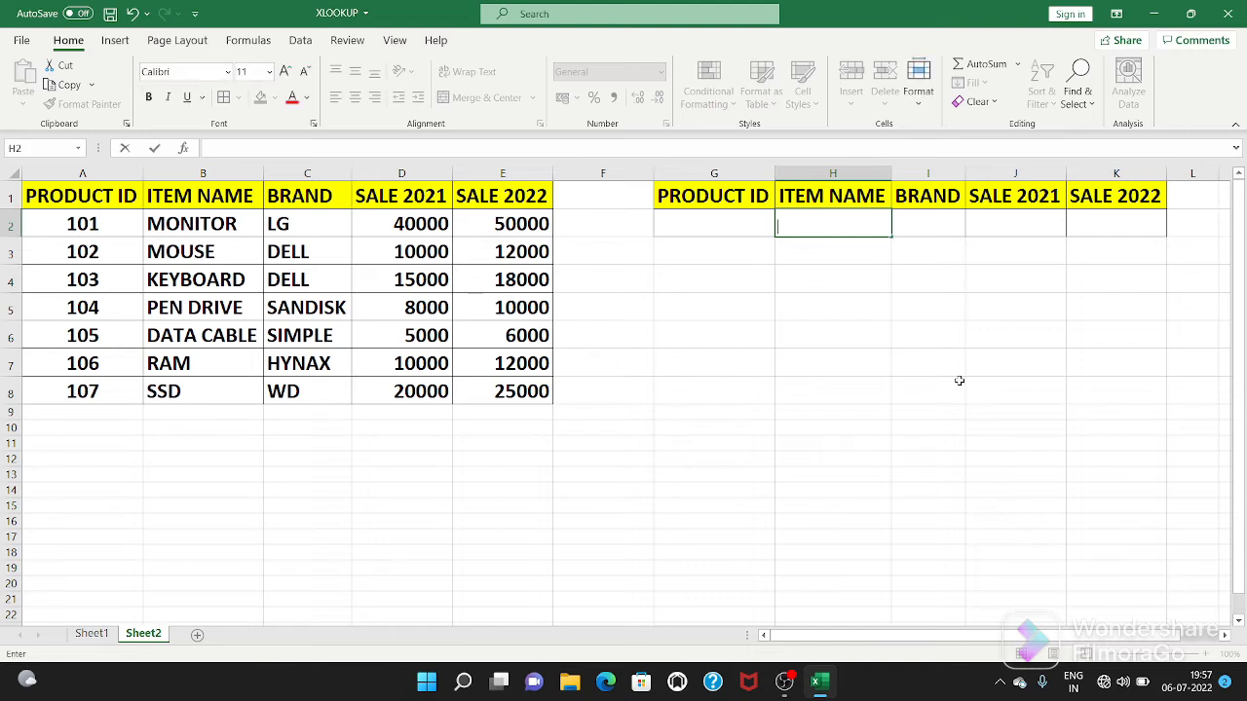
left_click(732, 297)
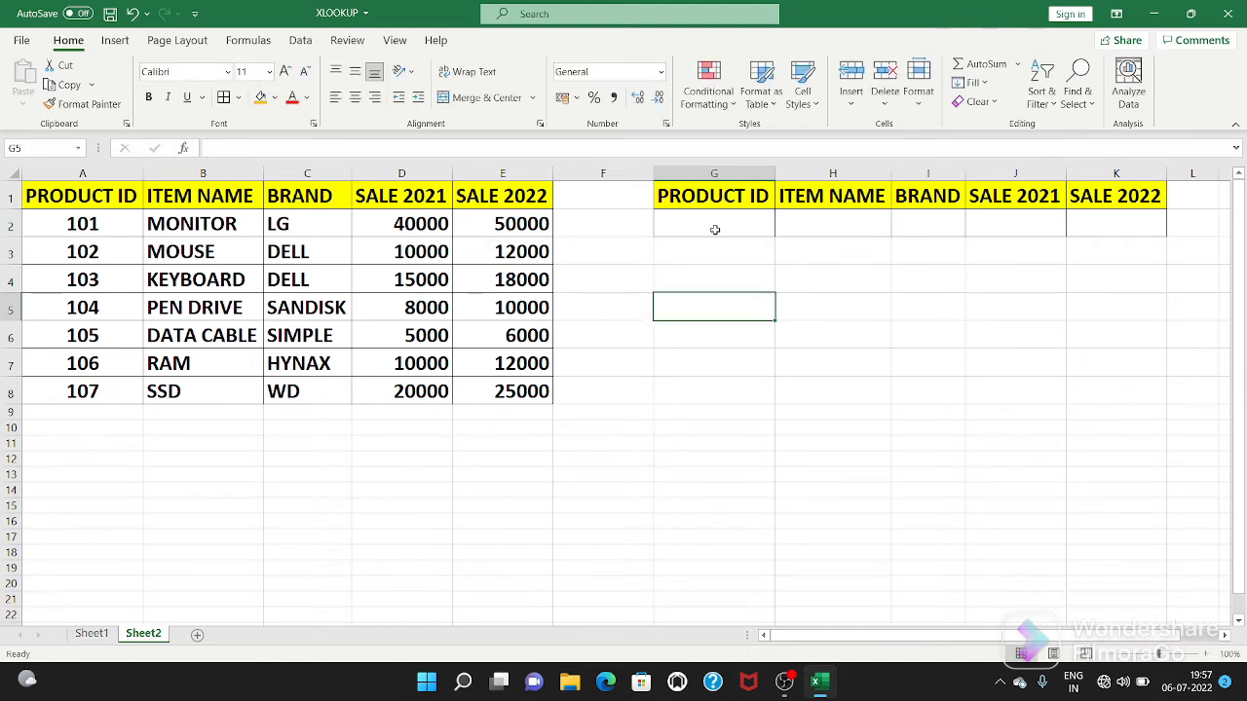
Format the result cells G2:K2 as bold text at font size 20.
left_click_drag(718, 228, 1082, 223)
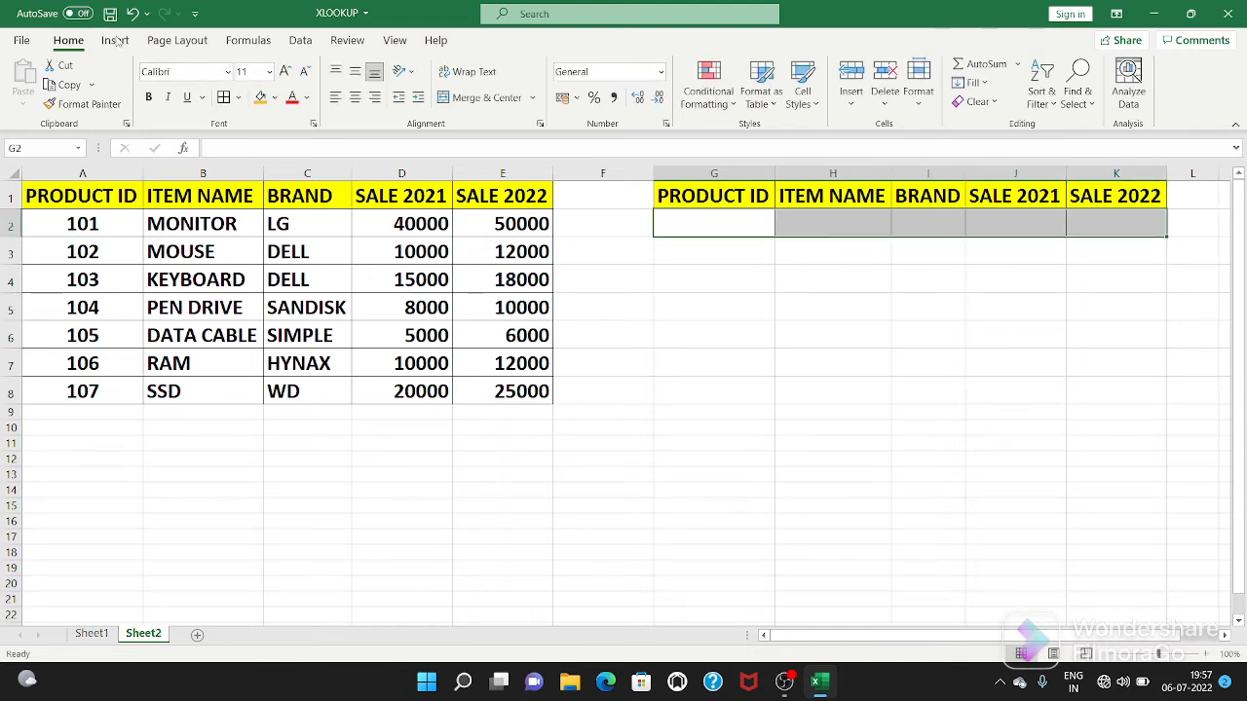
left_click(287, 80)
left_click(287, 80)
left_click(287, 80)
left_click(288, 80)
left_click(287, 80)
left_click(148, 97)
Enter =XLOOKUP(G2,A1:A8,B1:E8) in H2 to return all the product's details at once.
left_click(816, 225)
type("=")
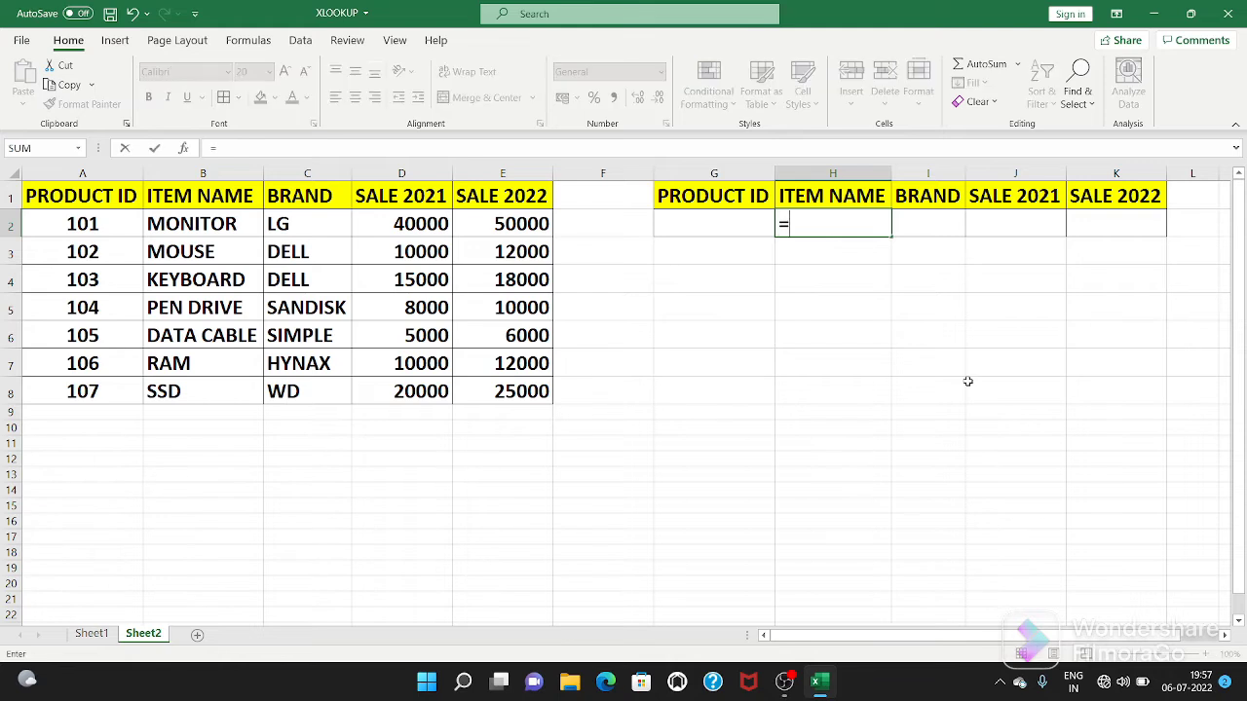
type("XLOO")
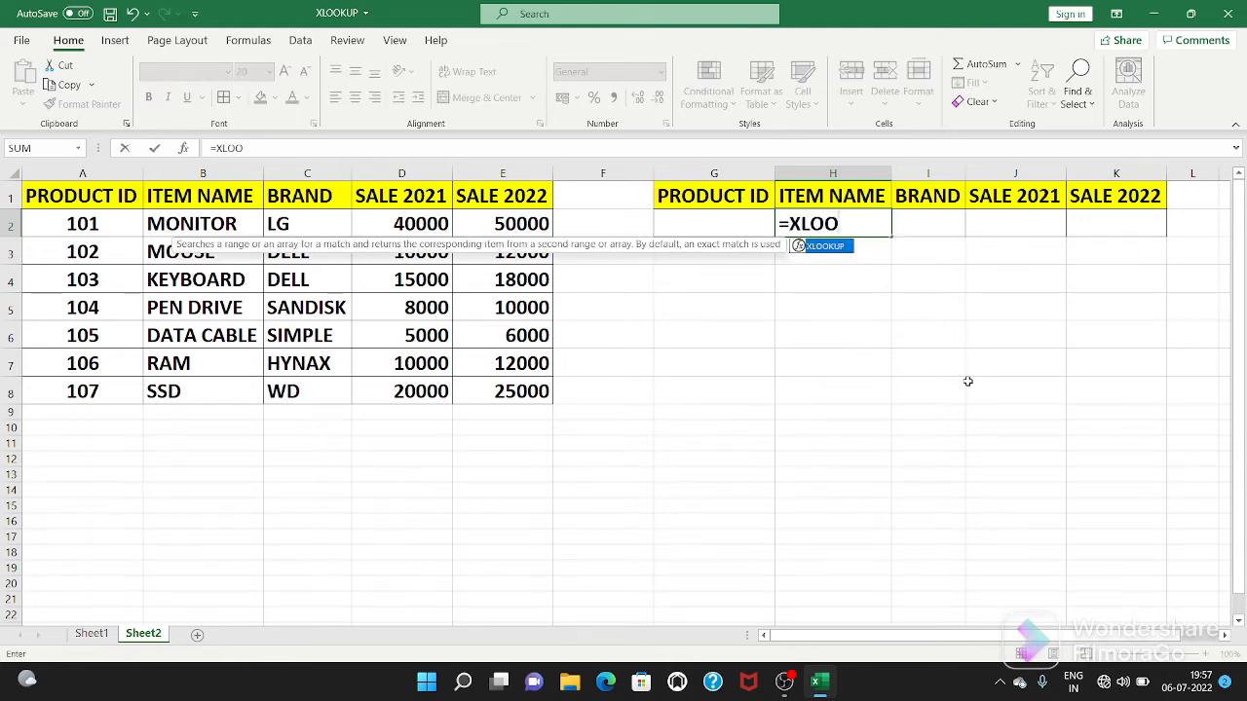
key("Tab")
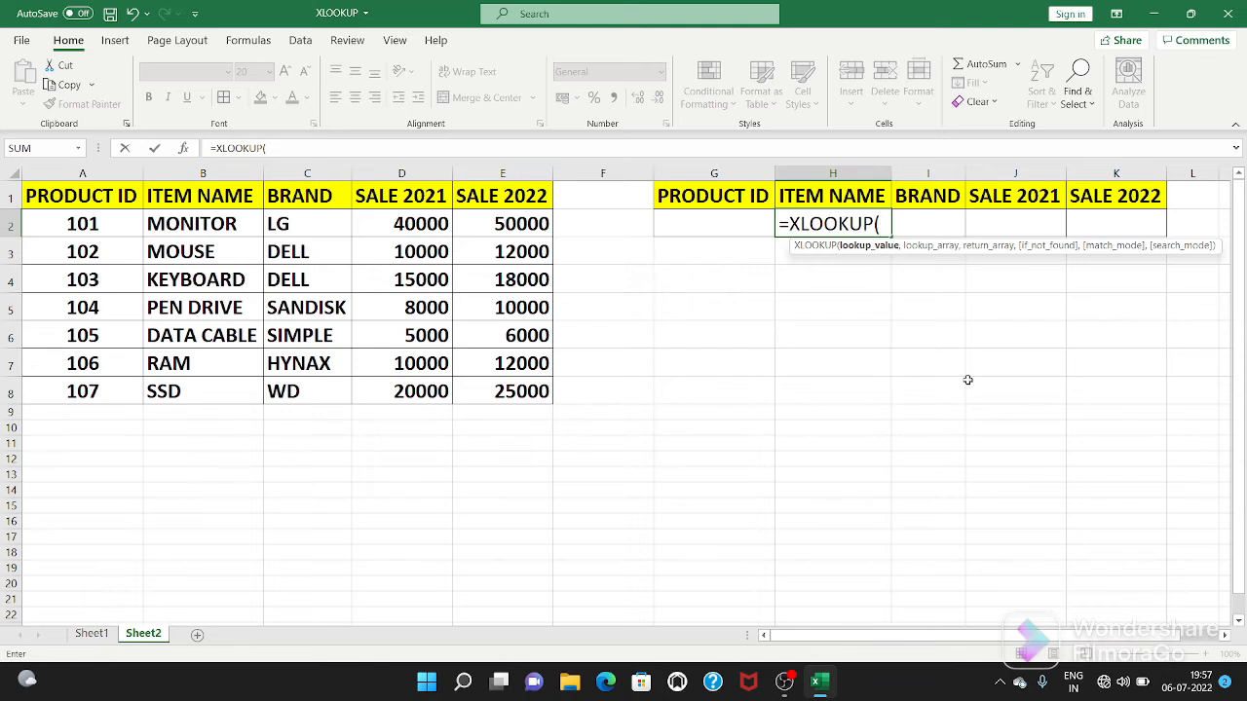
left_click(727, 226)
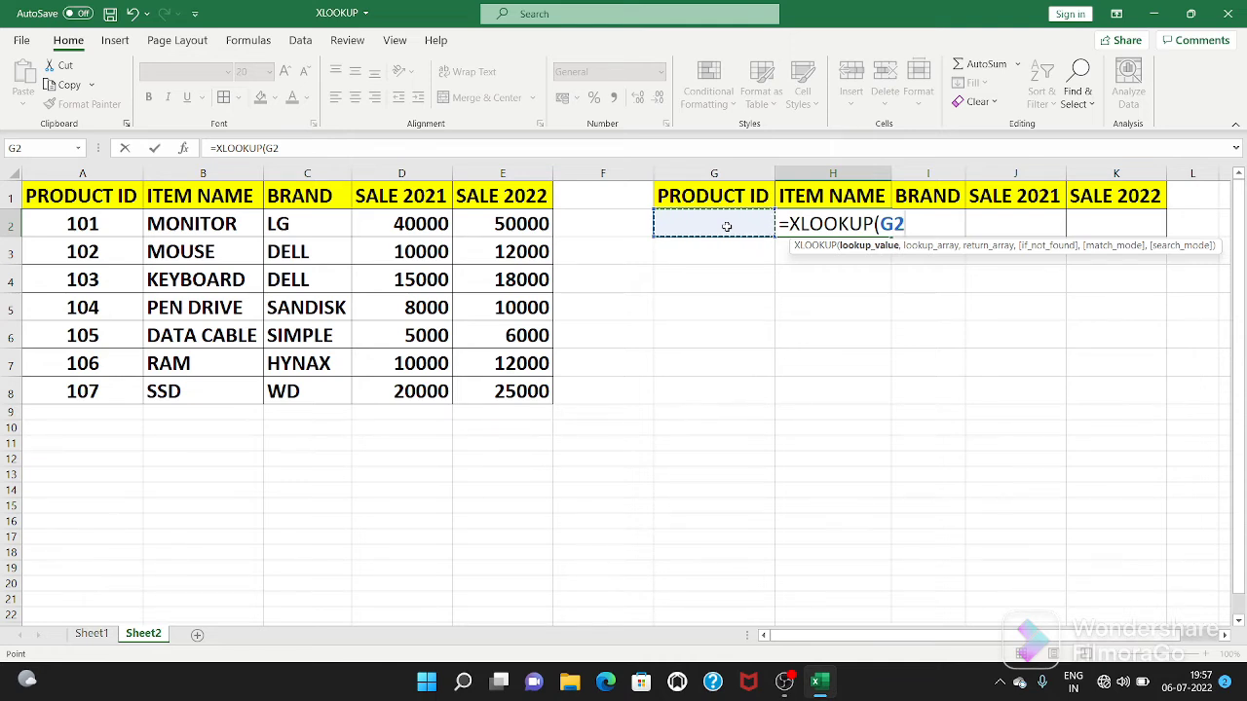
type(",")
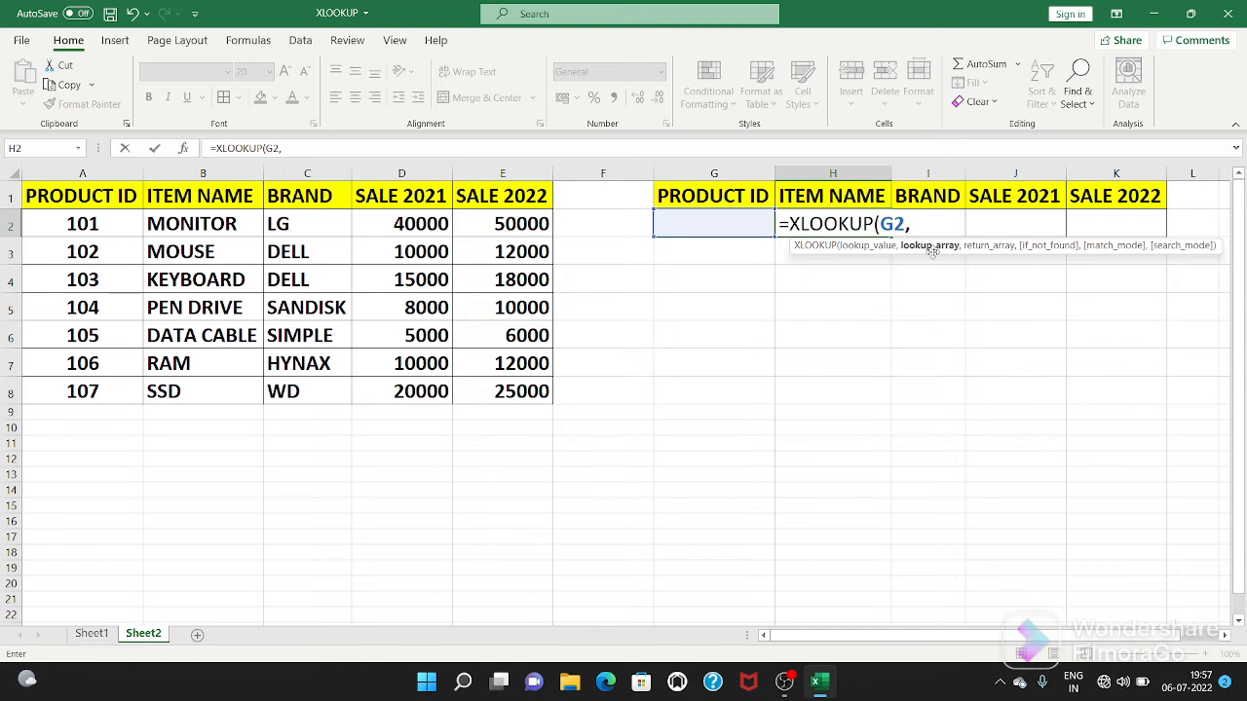
left_click_drag(114, 196, 95, 390)
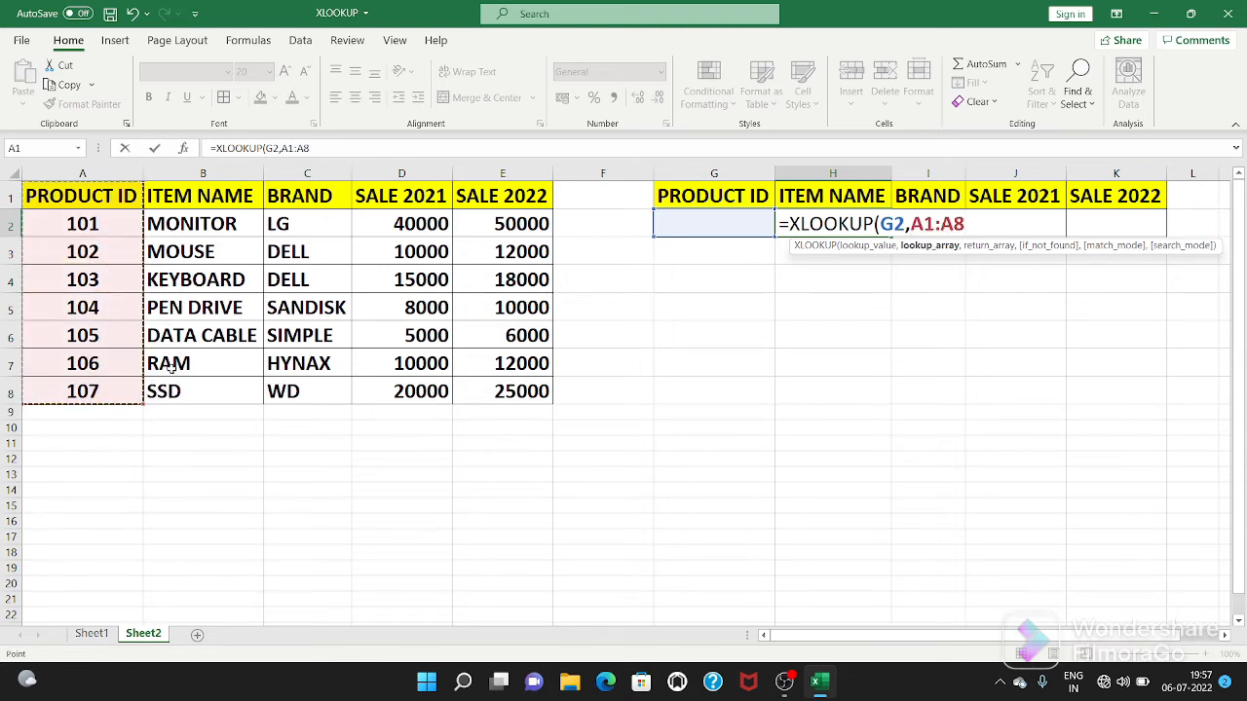
type(",")
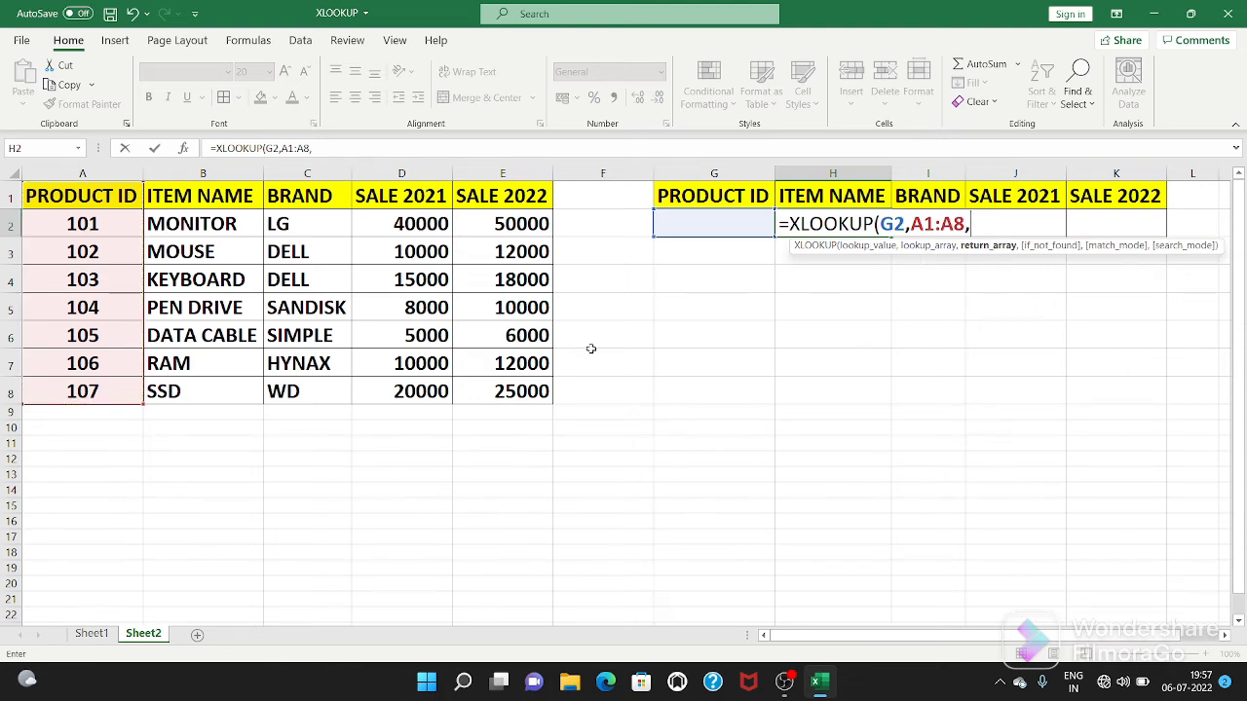
left_click_drag(199, 191, 482, 388)
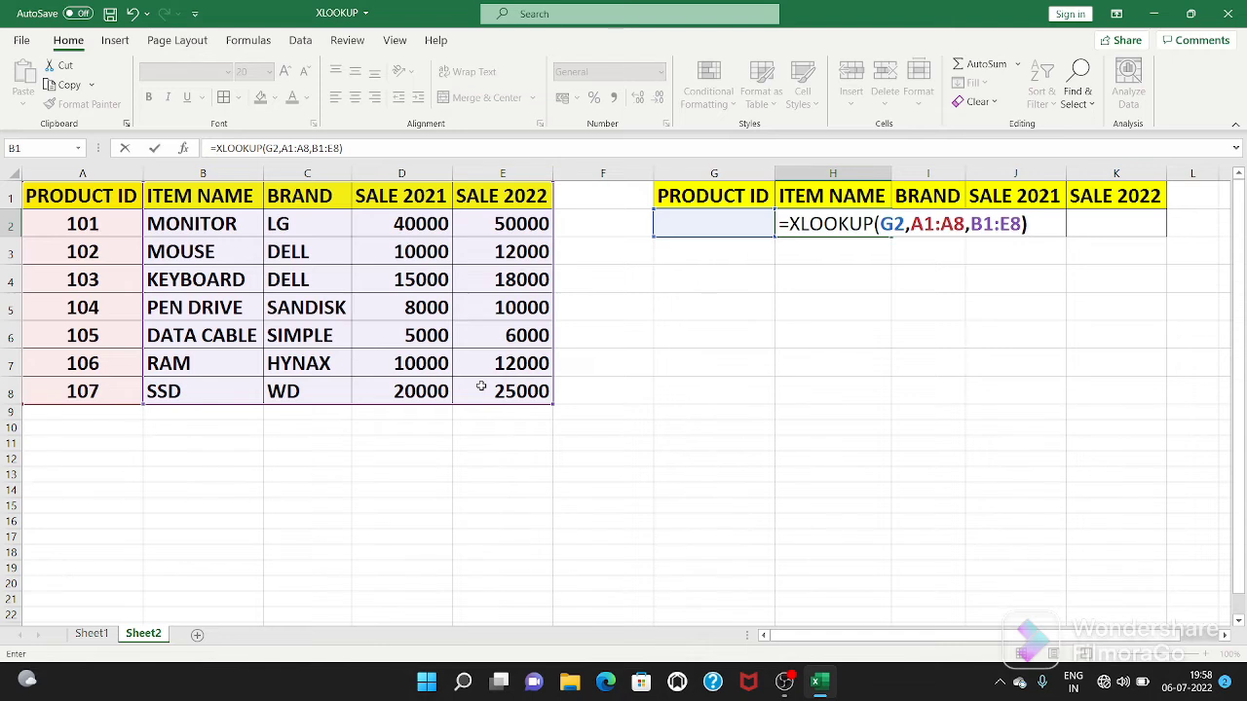
key("Return")
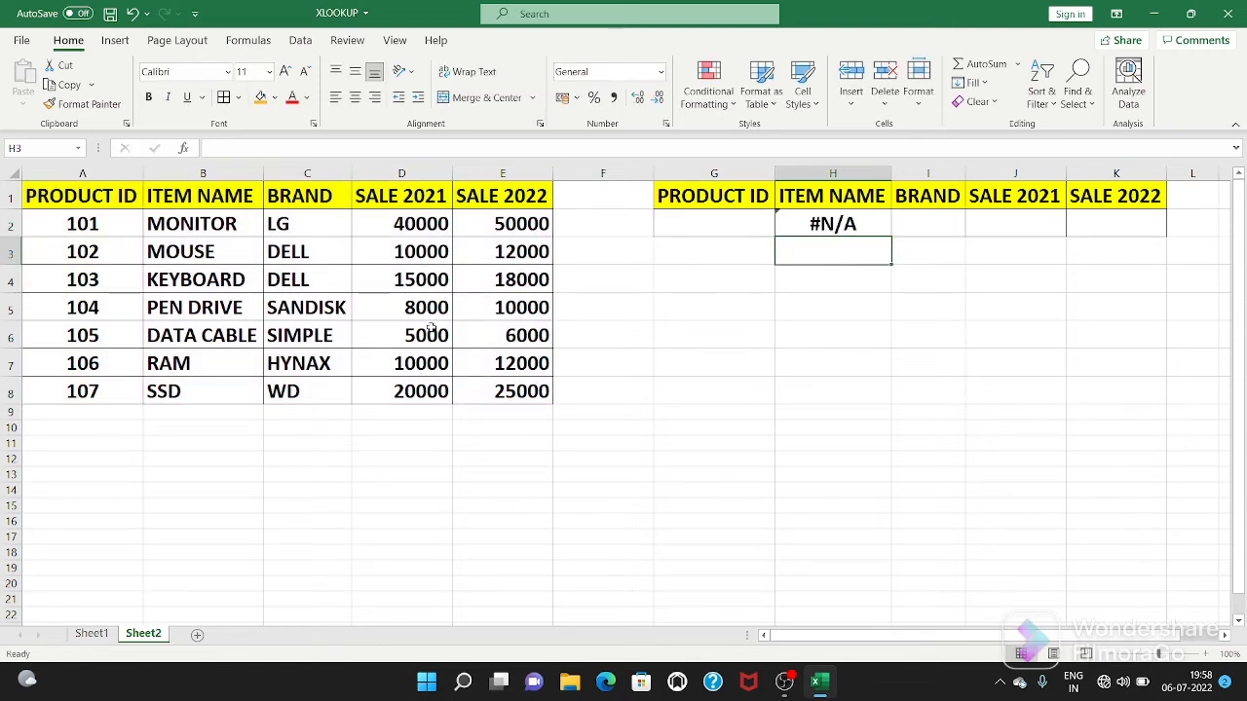
Test the lookup with product ID 101 in G2, and replace it with 103.
left_click(722, 220)
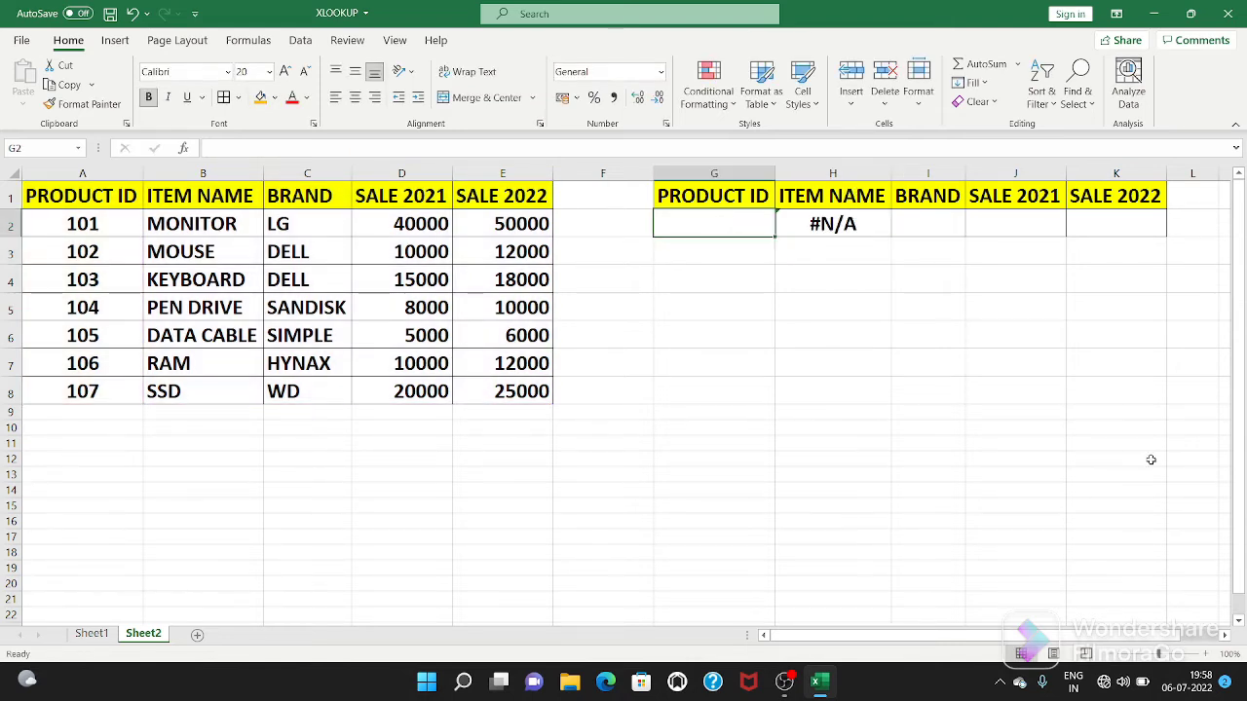
type("101")
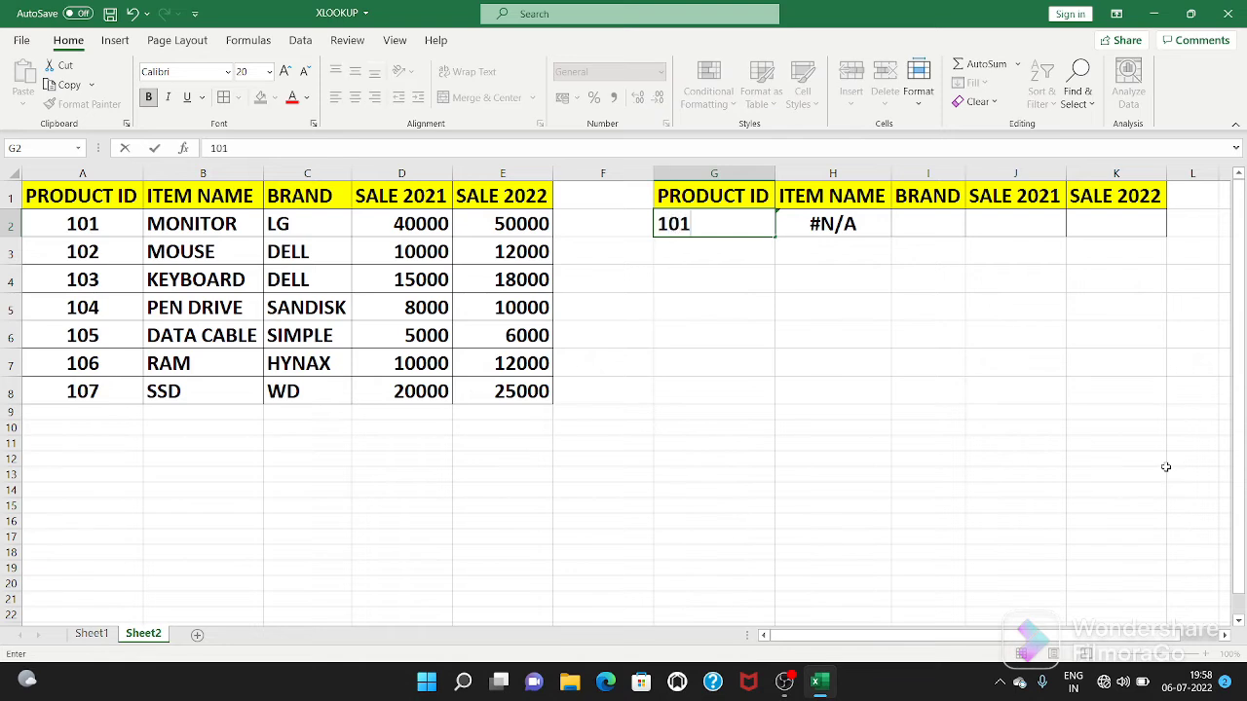
key("Return")
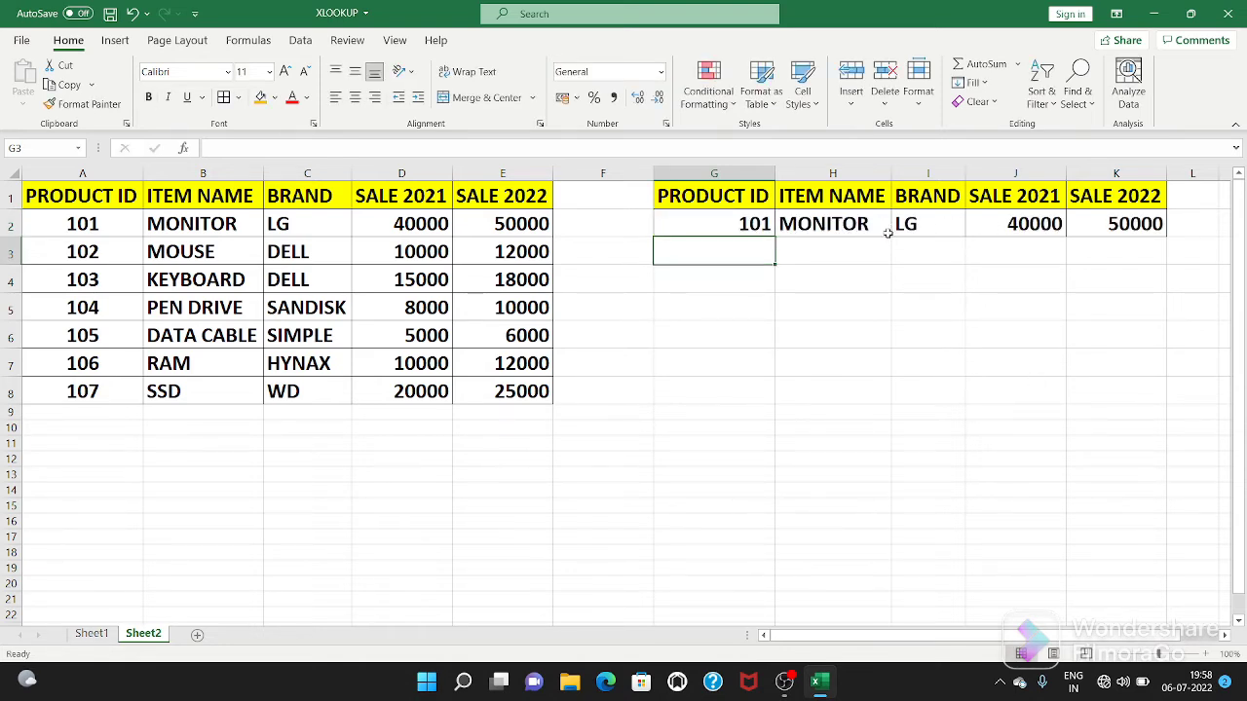
left_click(746, 226)
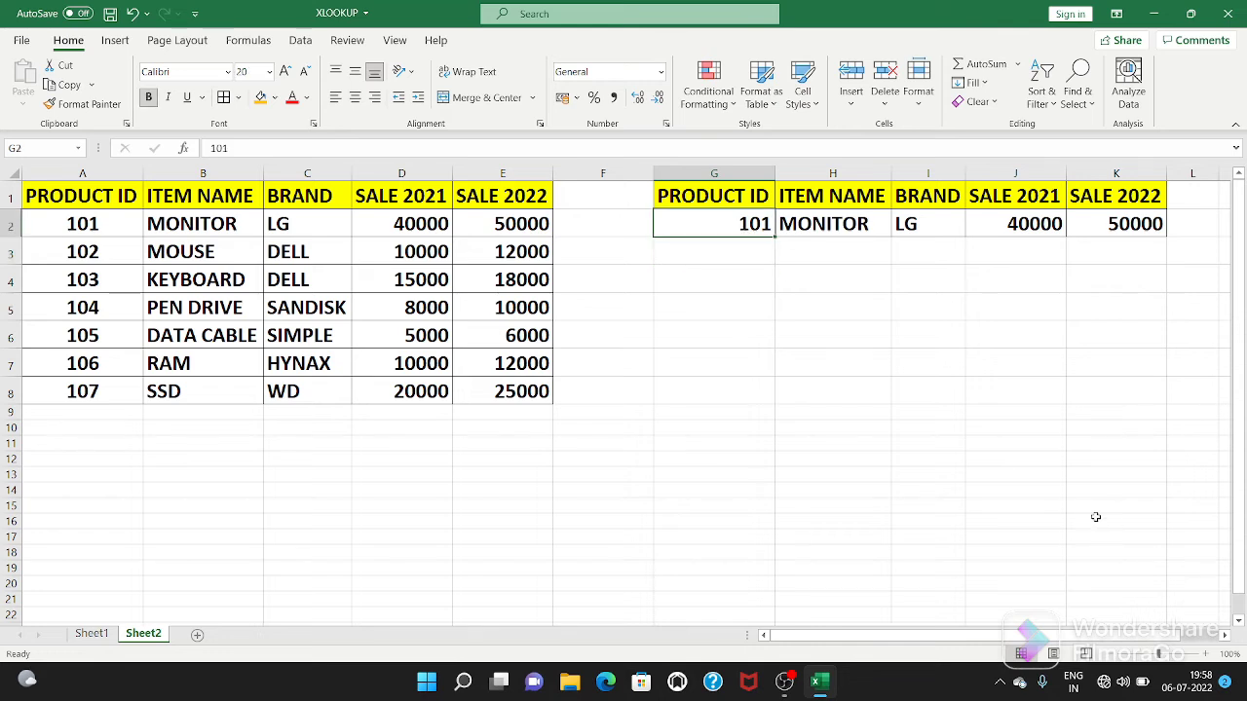
type("103")
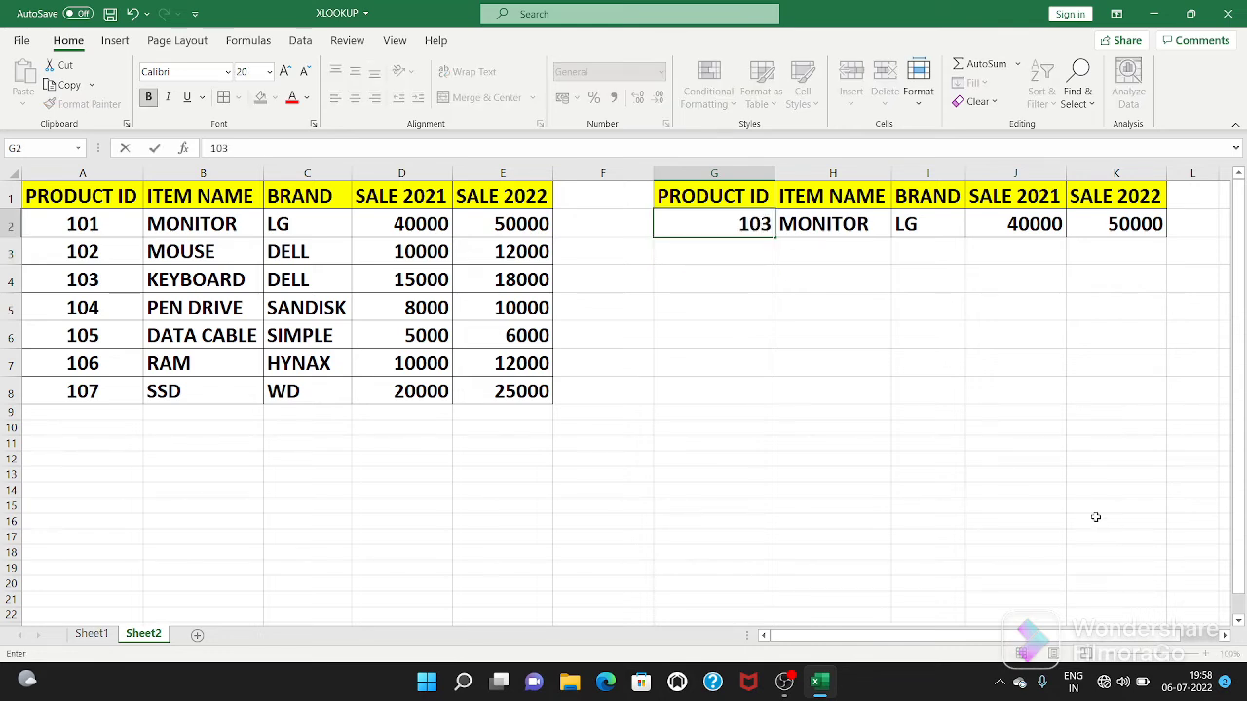
key("Return")
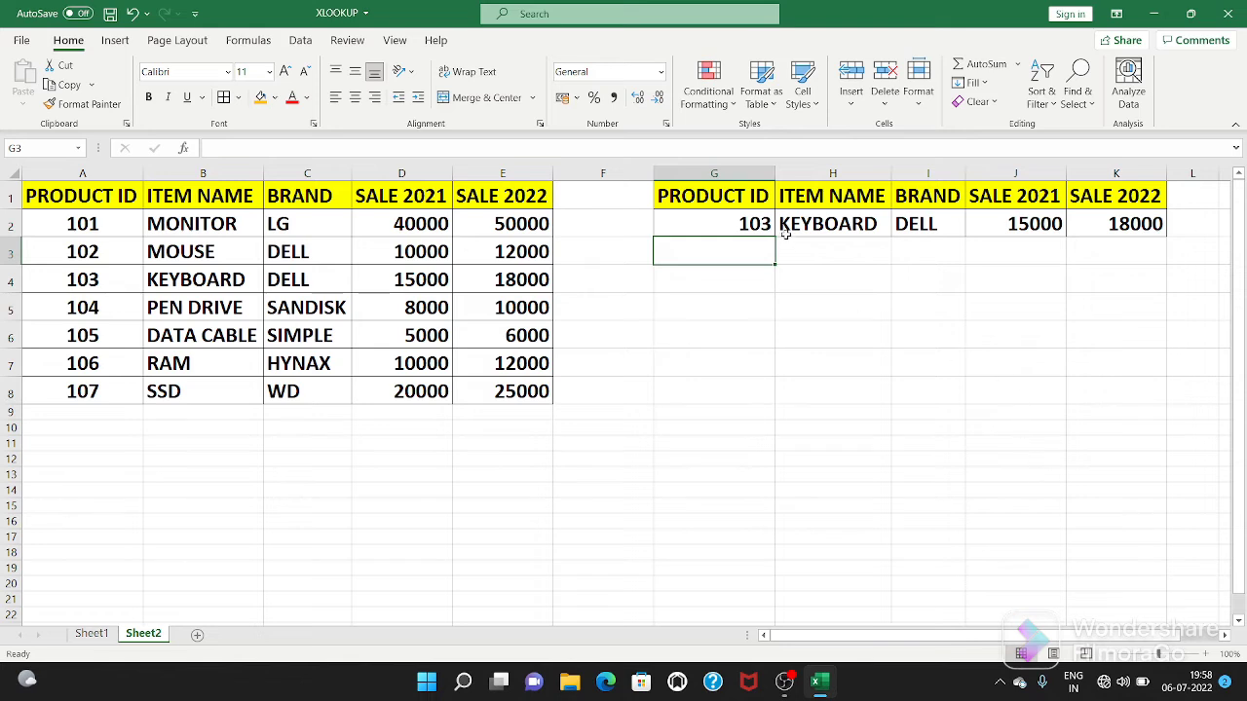
left_click(758, 225)
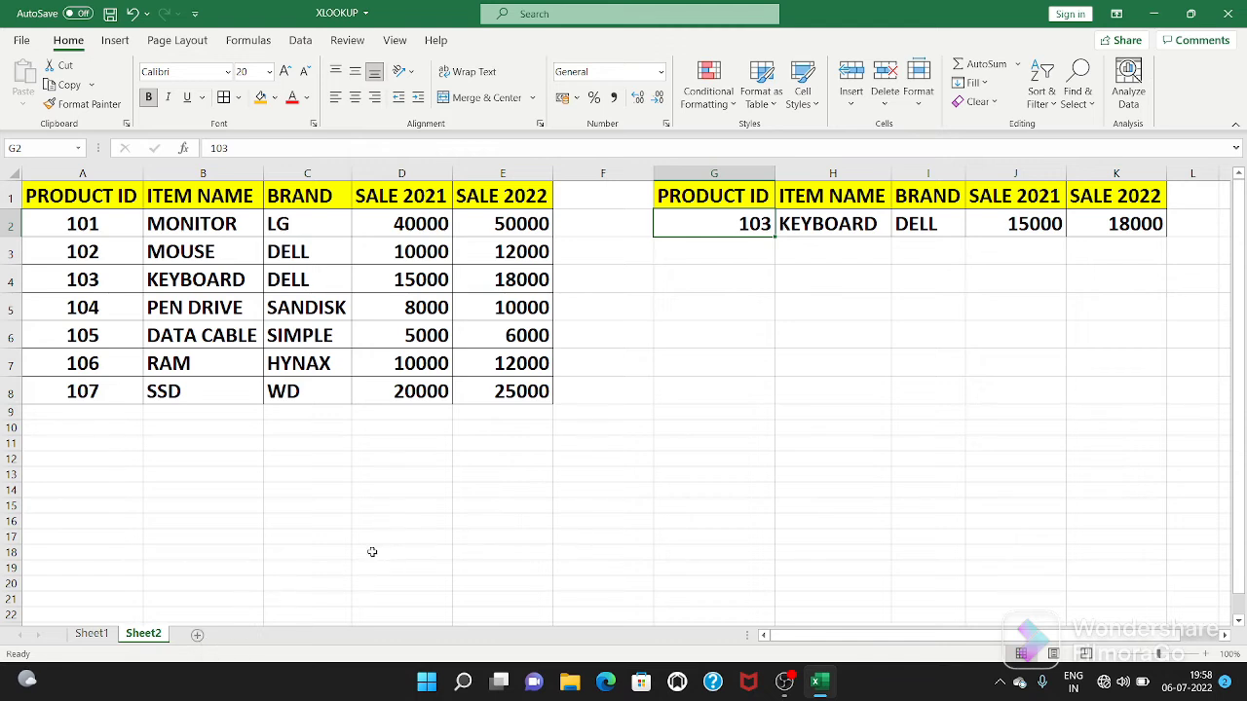
Copy the PRODUCT ID, SALE 2021 and SALE 2022 headers from row 1 and paste them starting at G6.
left_click(681, 336)
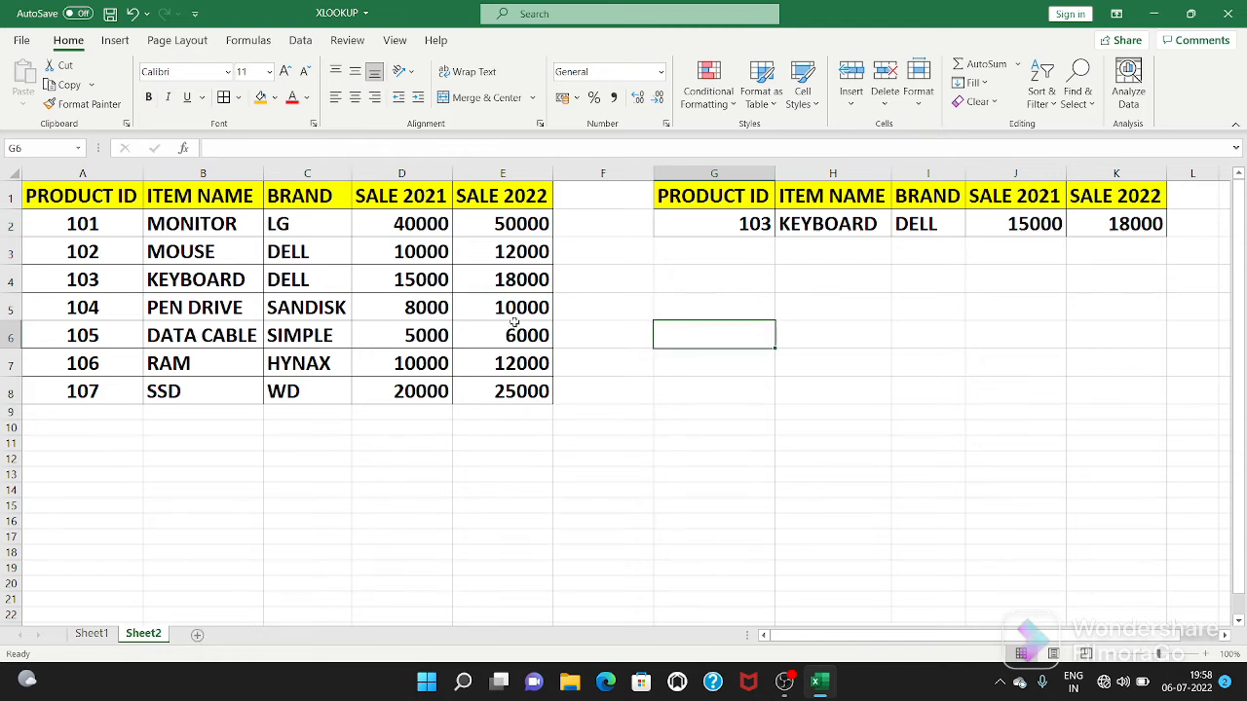
left_click(83, 198)
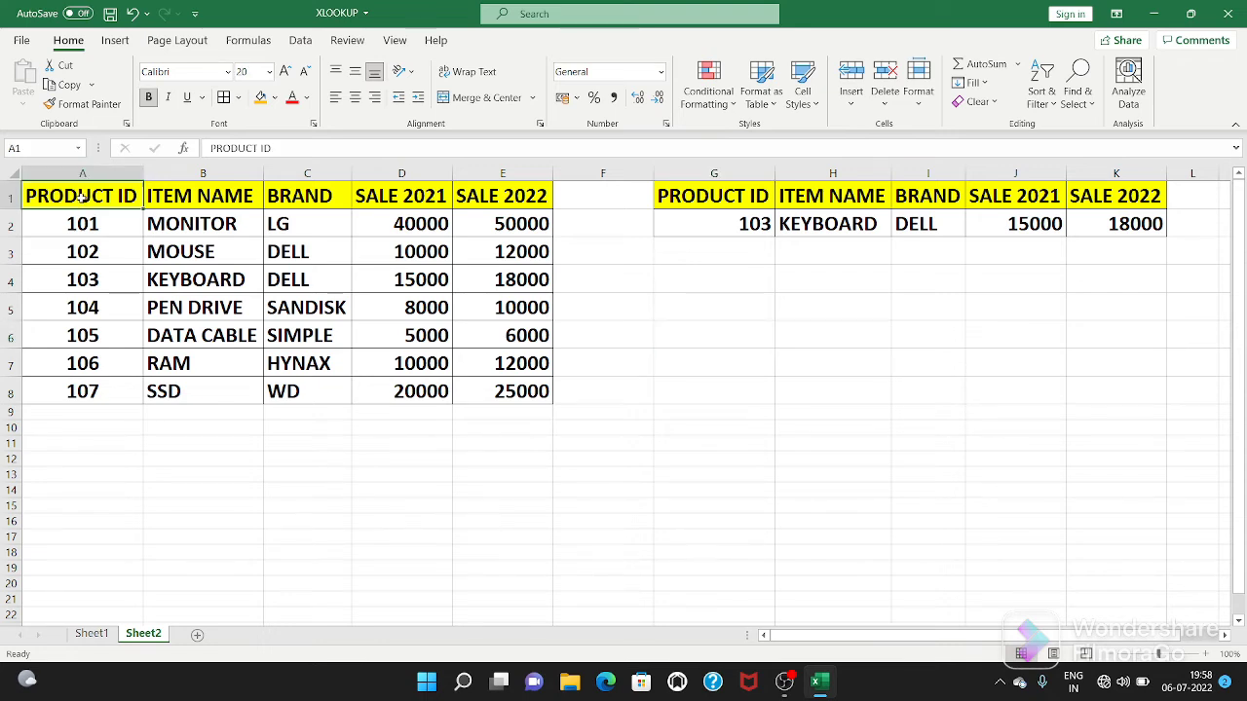
left_click(397, 199, "ctrl")
left_click(527, 199, "ctrl")
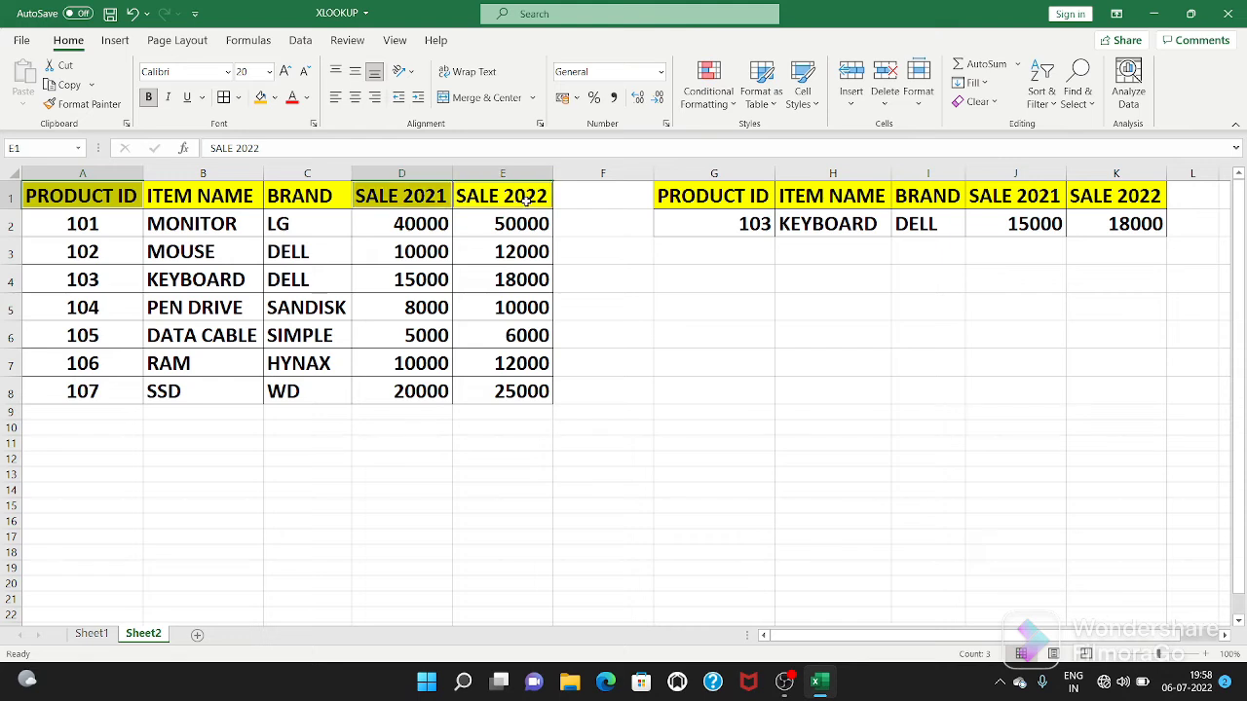
key("ctrl+c")
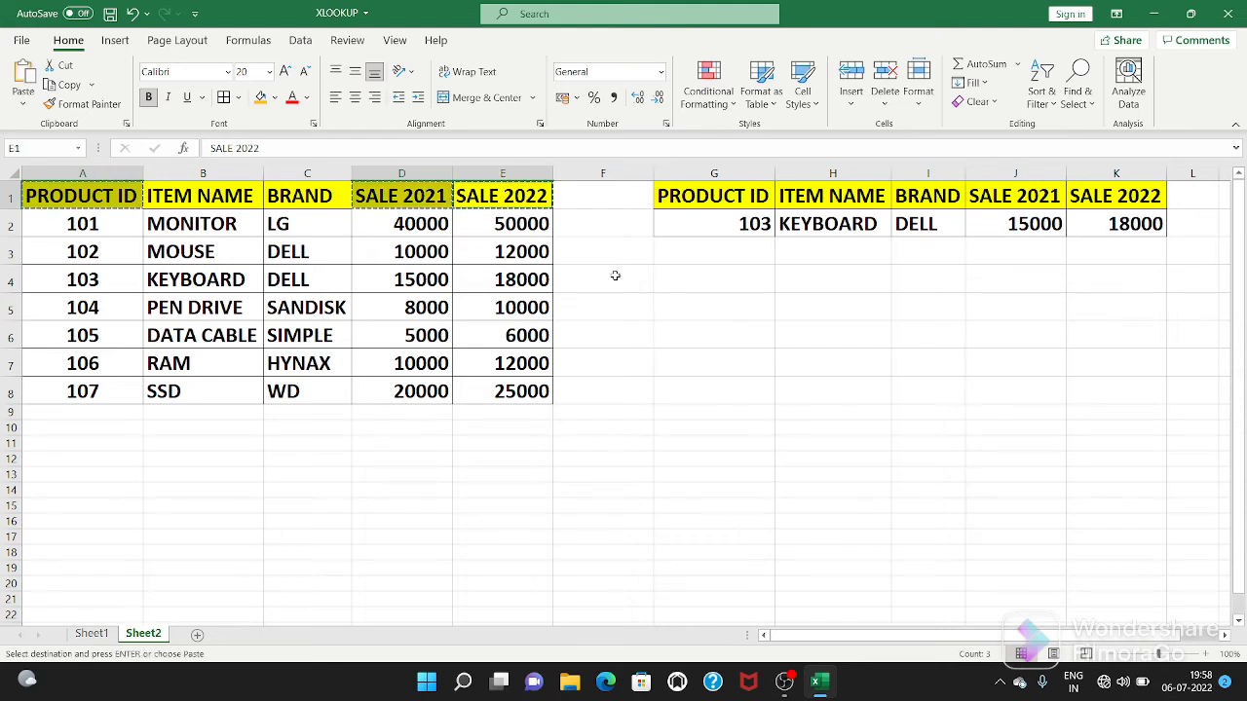
left_click(708, 334)
key("ctrl+v")
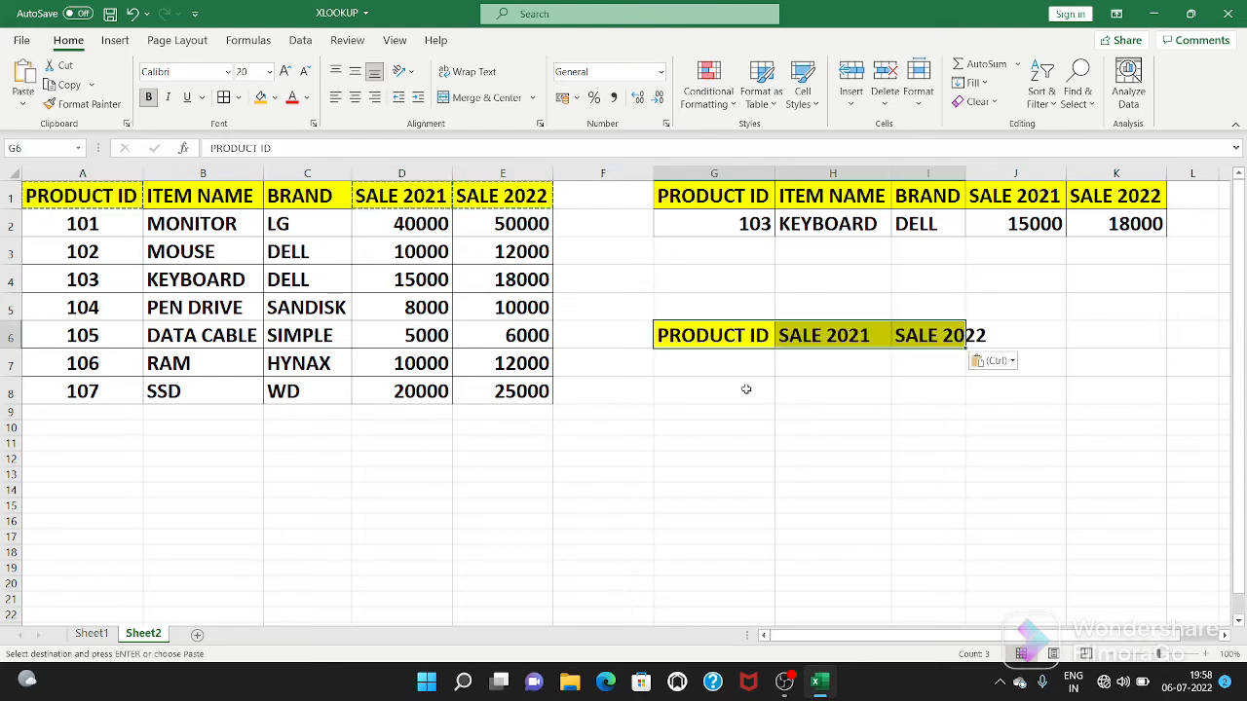
Auto-fit the widths of columns G to J to the newly pasted headers.
left_click_drag(725, 173, 972, 182)
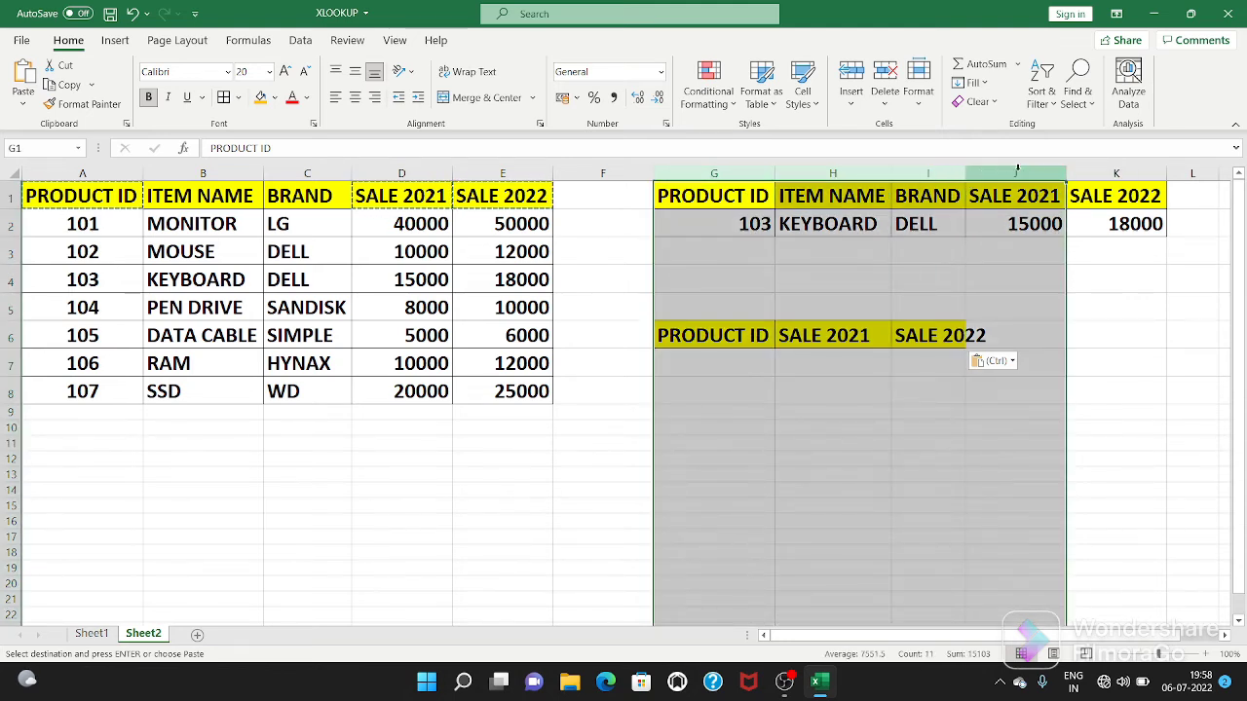
double_click(968, 174)
left_click(926, 418)
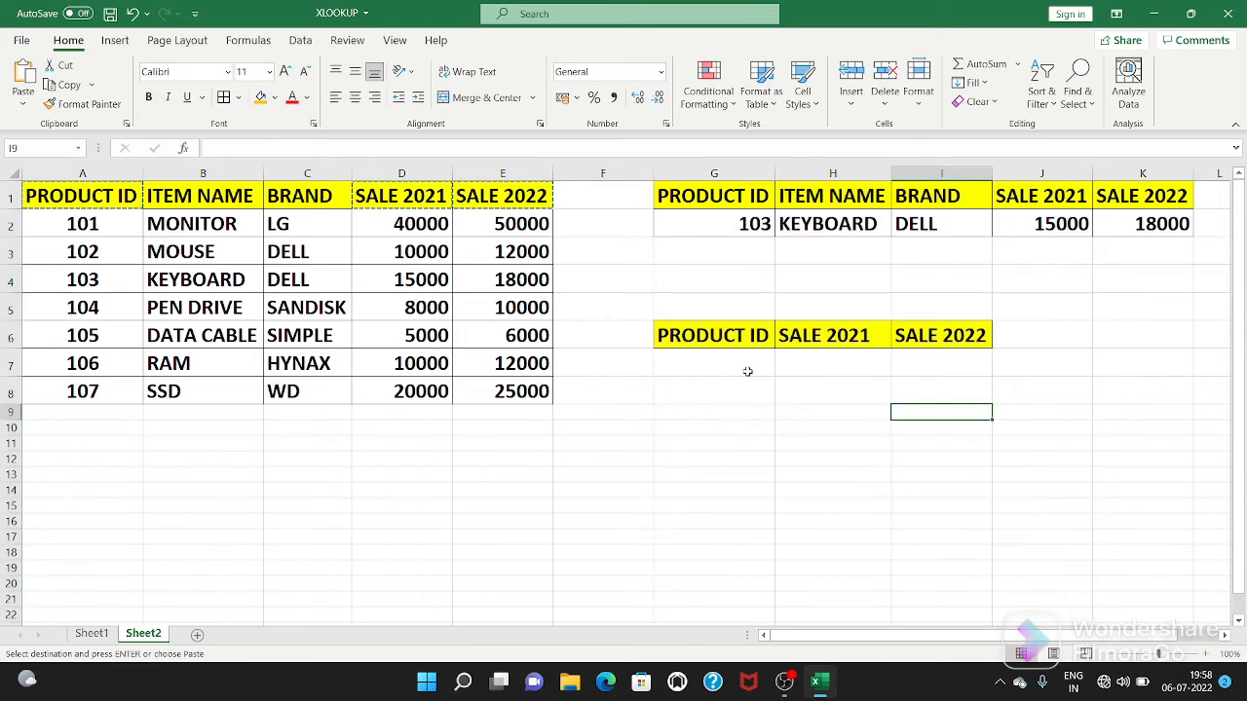
Clear the copy selection and apply borders to the blank cells G7:I7 under the second header row.
left_click(766, 362)
left_click_drag(766, 362, 940, 363)
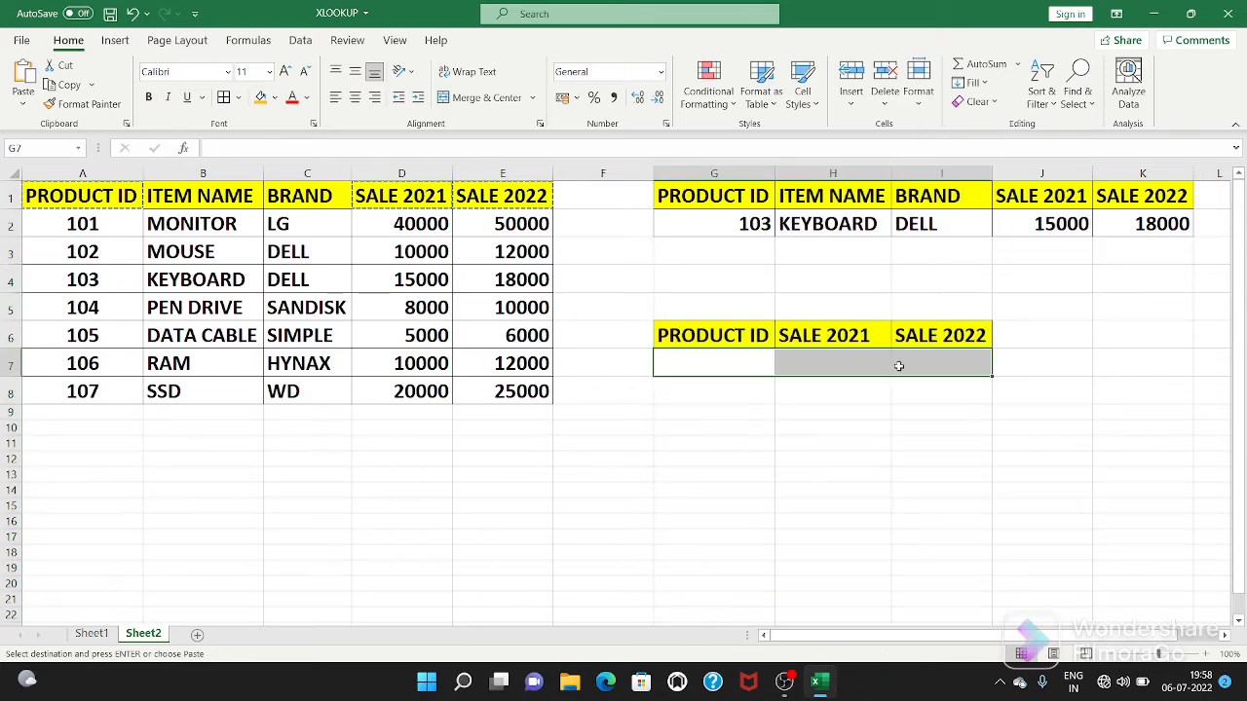
key("Escape")
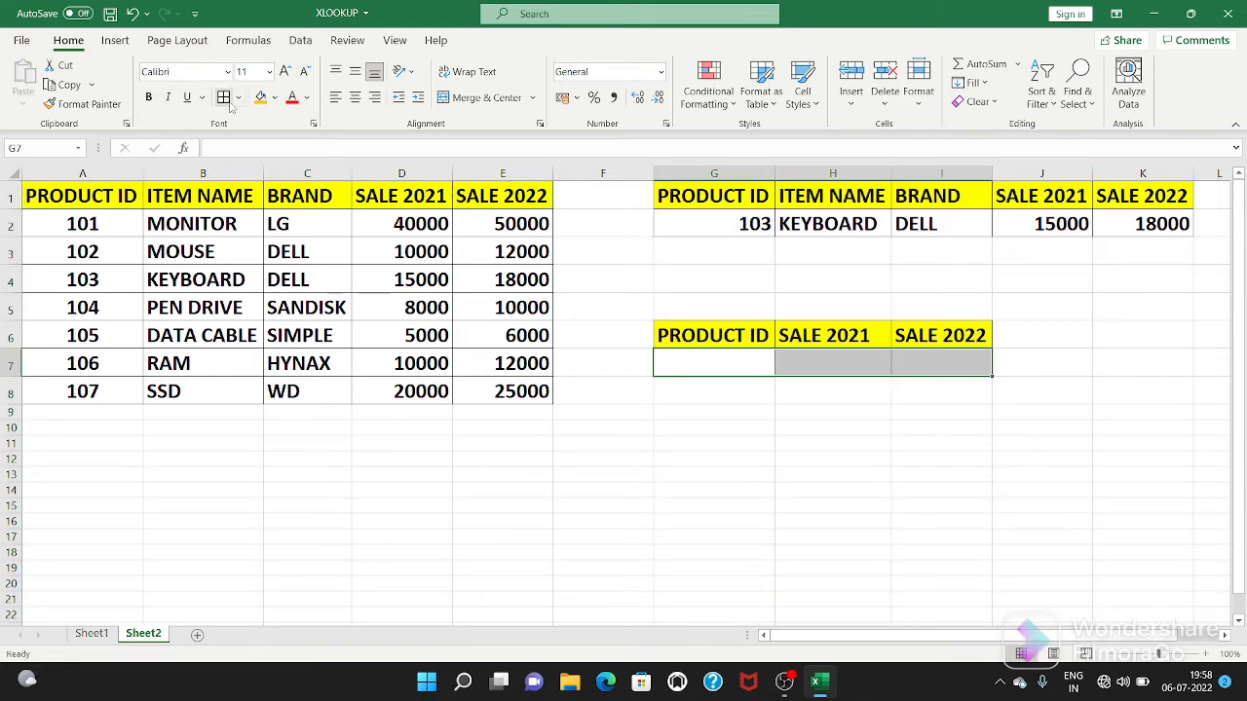
left_click(726, 365)
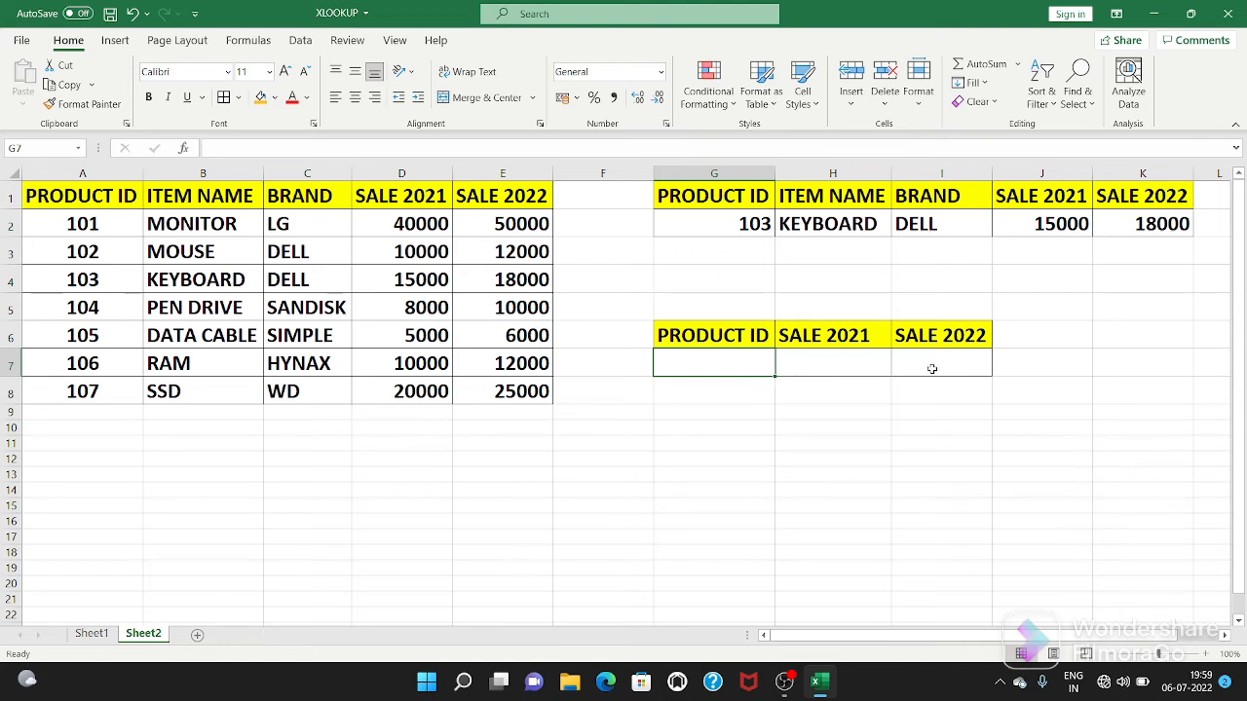
Merge and center H6:I6 and H7:I7, and title the merged header cell TOTAL SALE.
left_click_drag(829, 339, 896, 337)
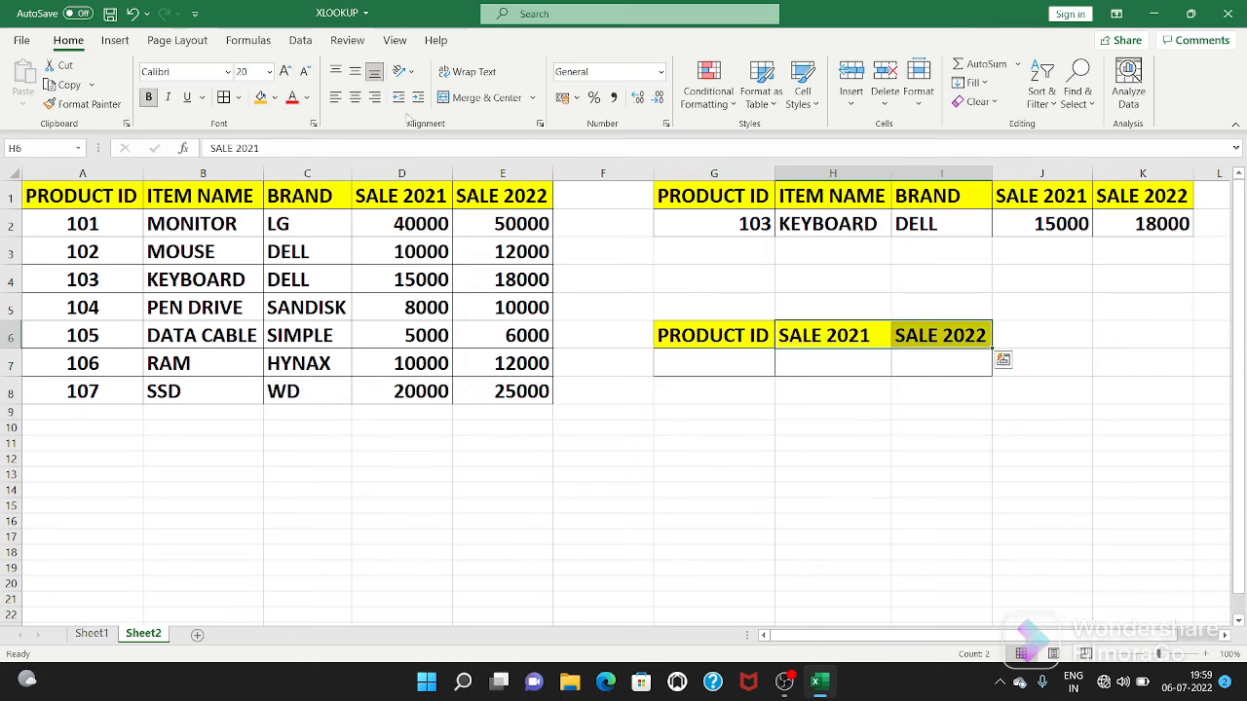
left_click(470, 98)
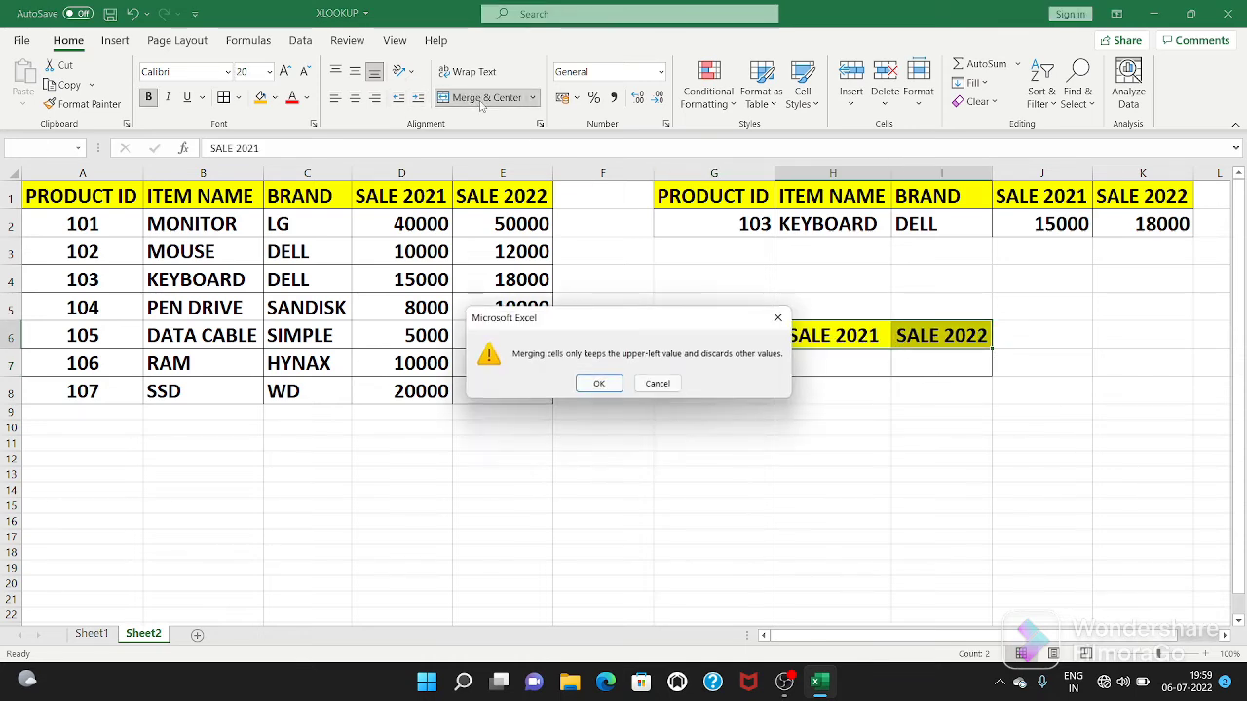
left_click(599, 385)
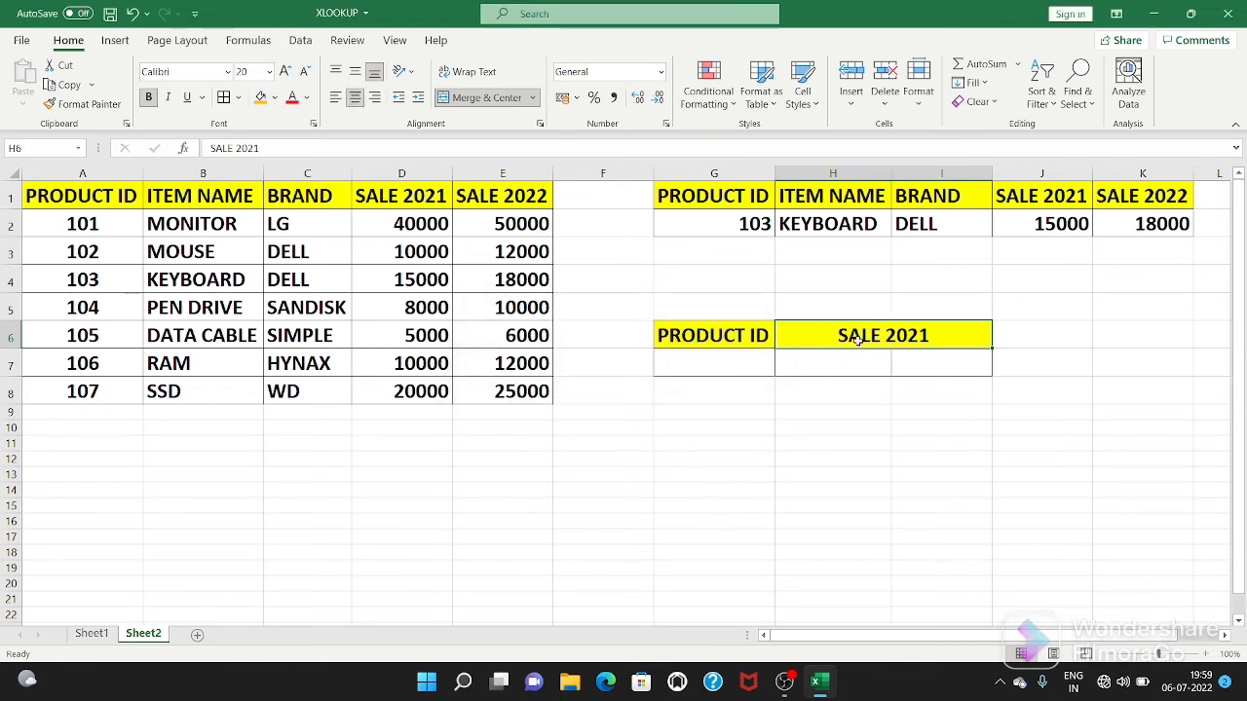
type("TO")
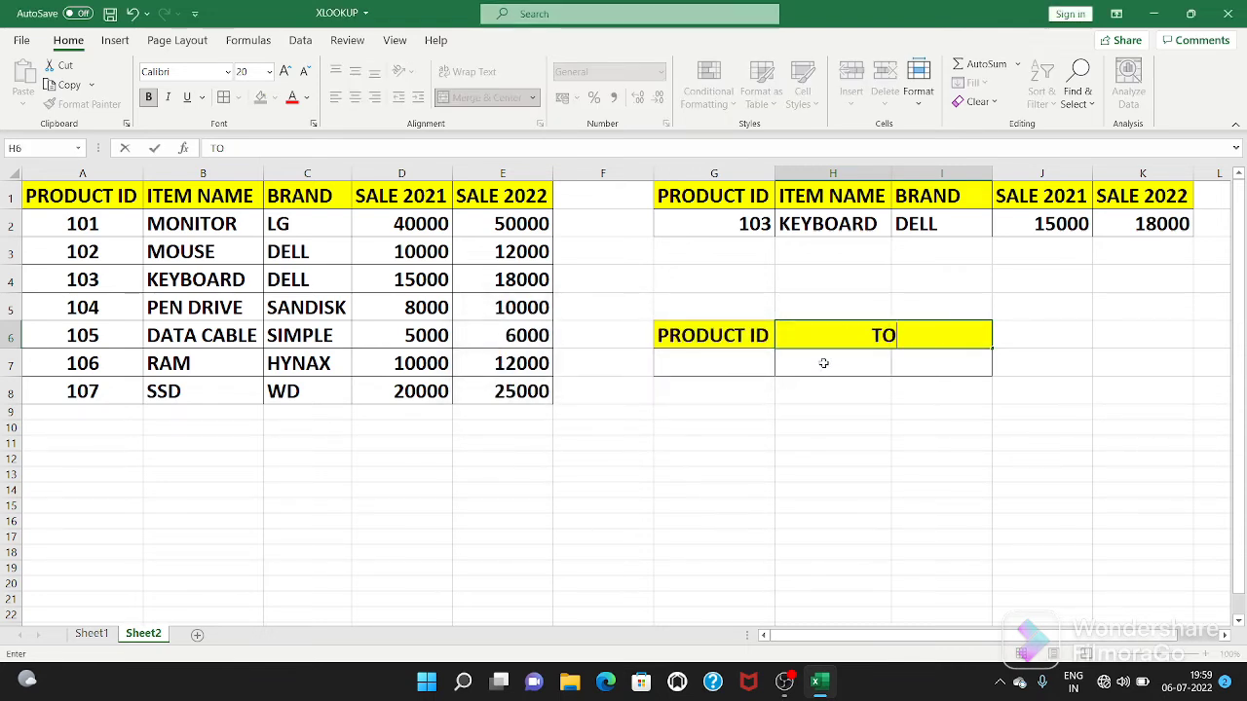
type("TAL")
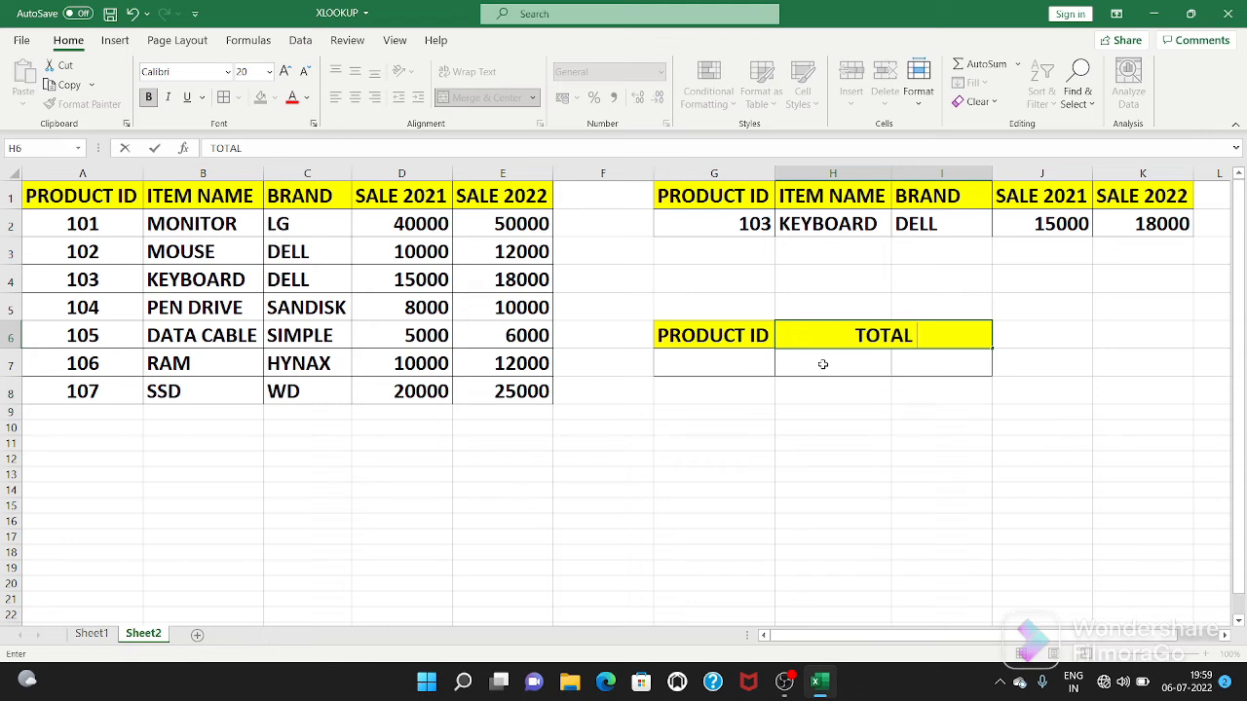
type(" SALE")
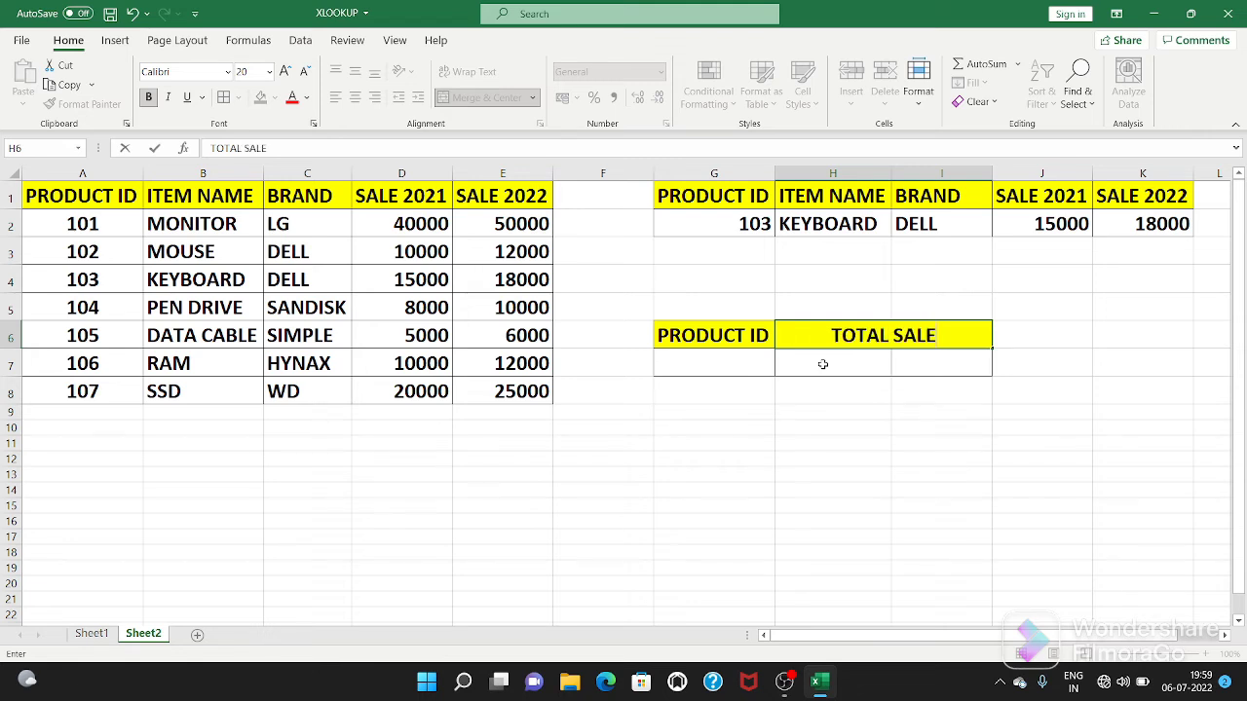
left_click_drag(847, 362, 904, 362)
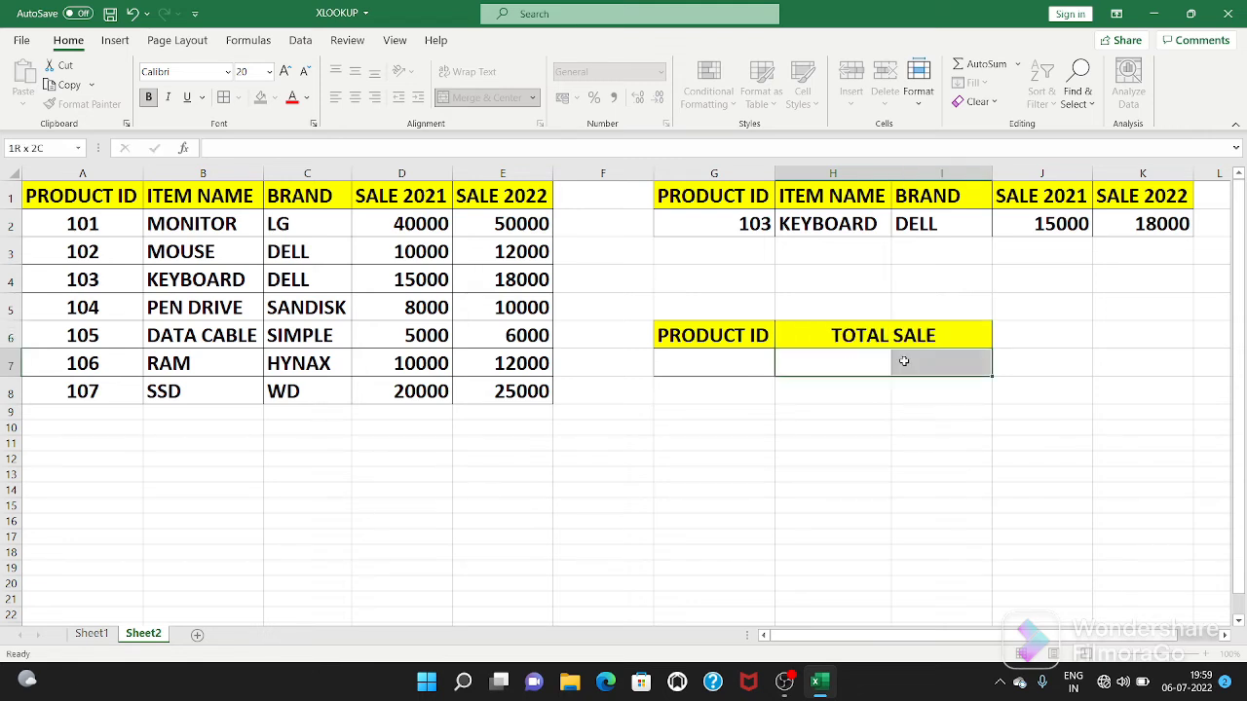
left_click(478, 97)
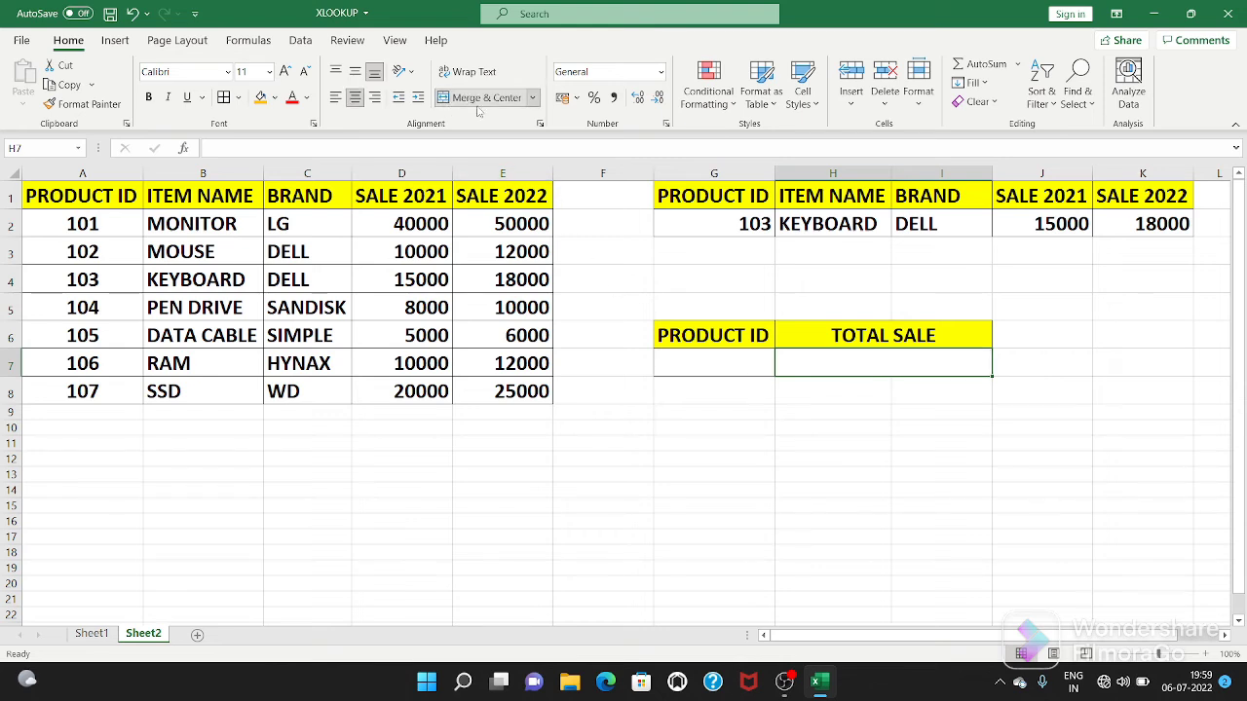
left_click_drag(757, 471, 756, 459)
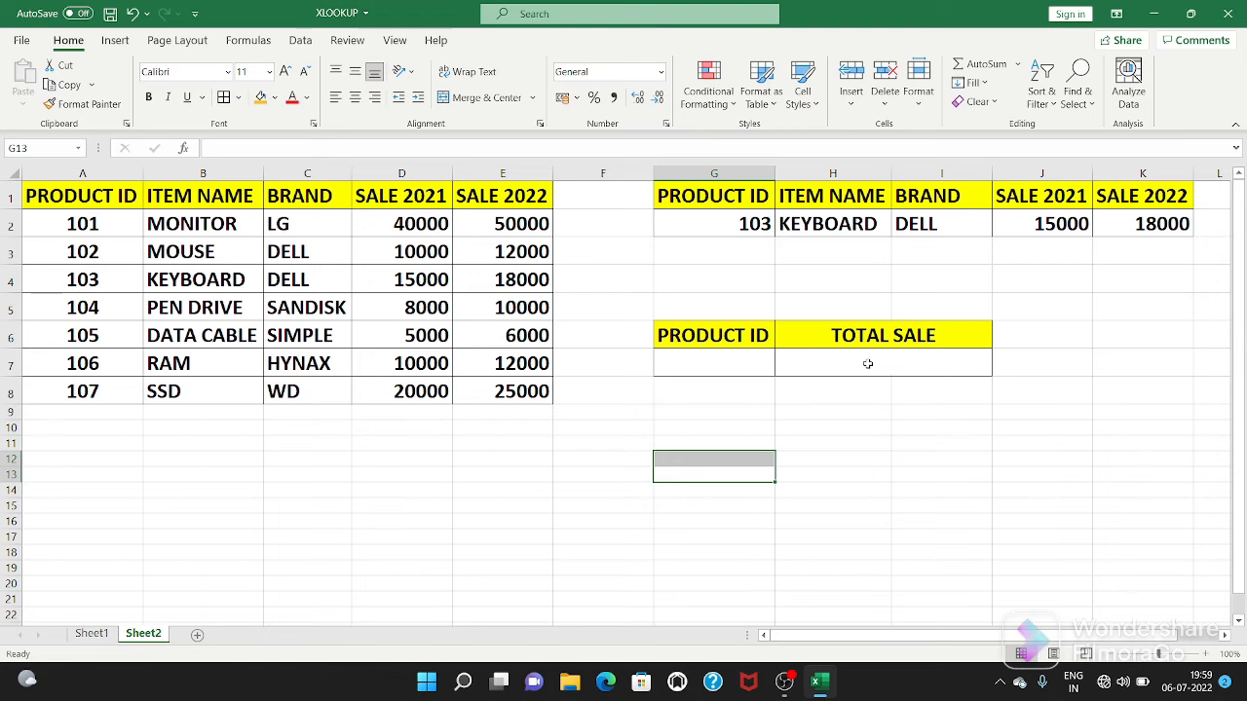
left_click(724, 361)
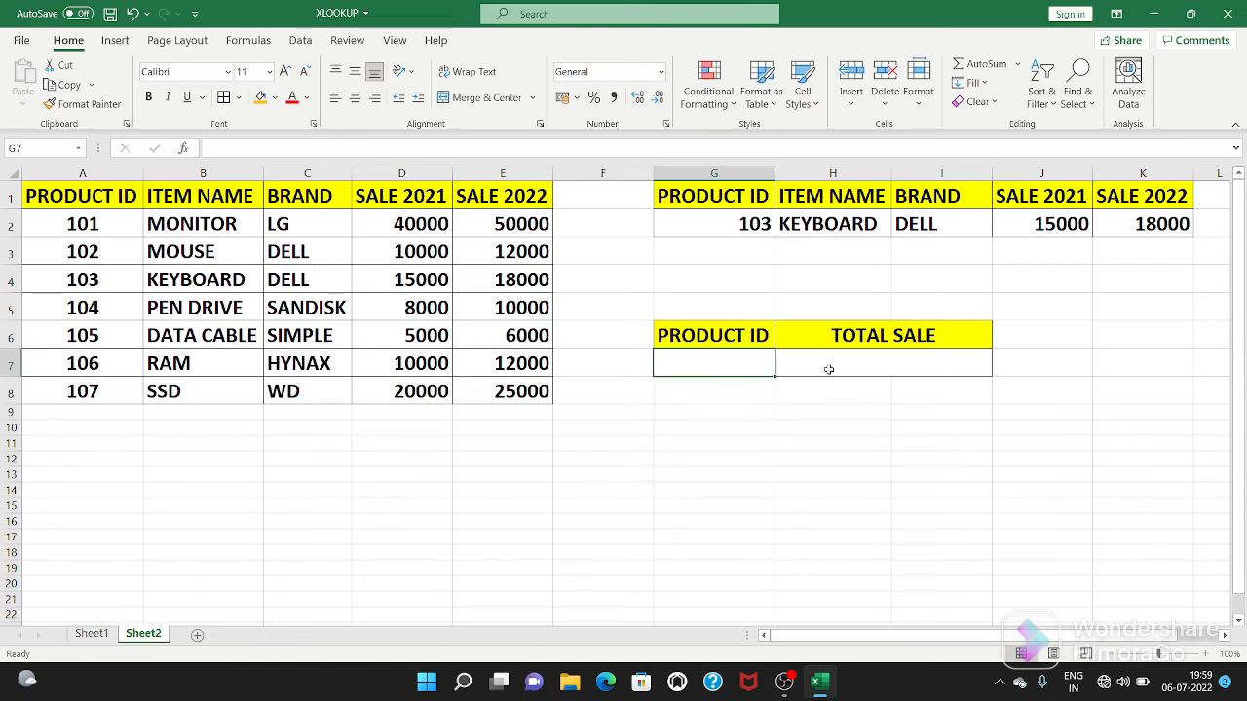
left_click(829, 365)
type("=")
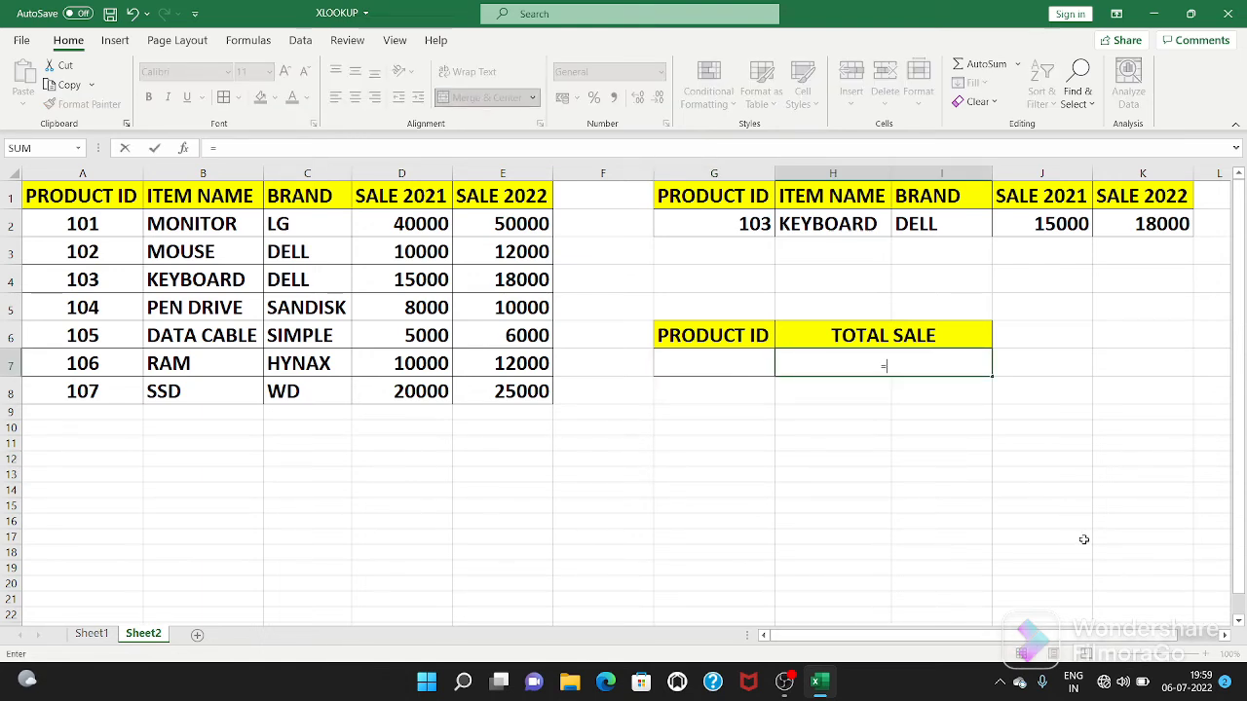
key("BackSpace")
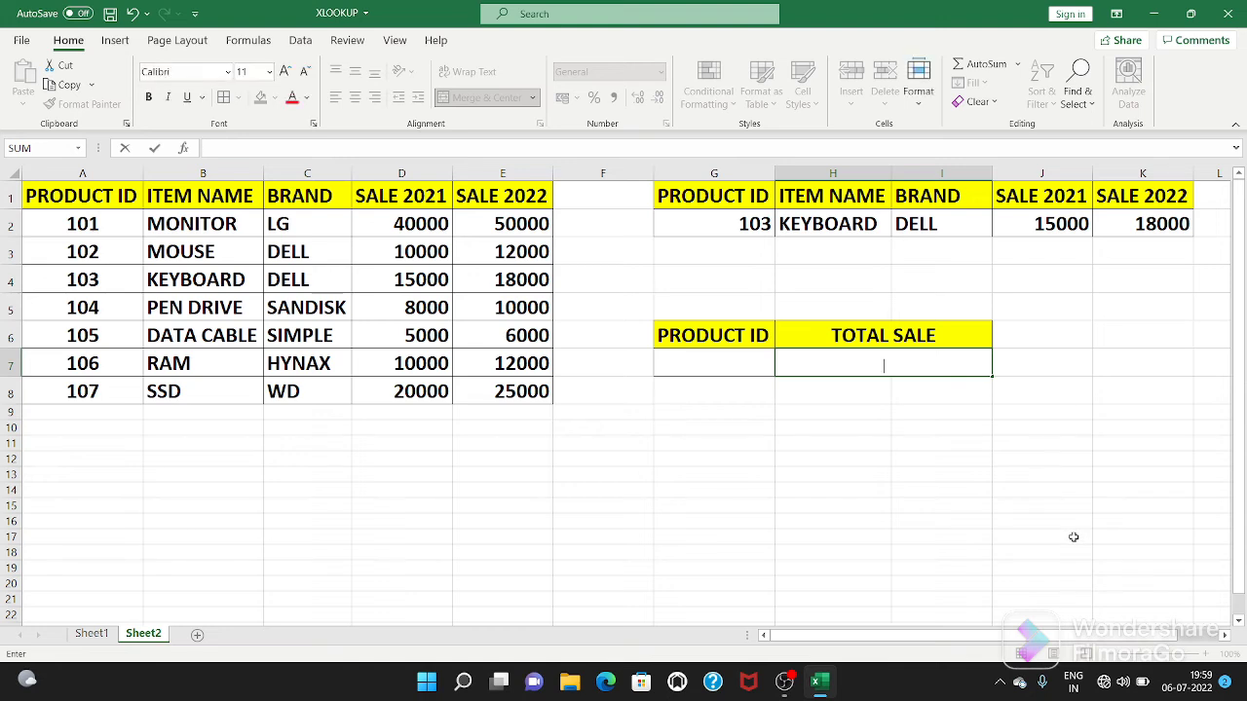
Increase the font size of the blank row G7:I7 to 20 and make it bold.
left_click_drag(721, 367, 844, 372)
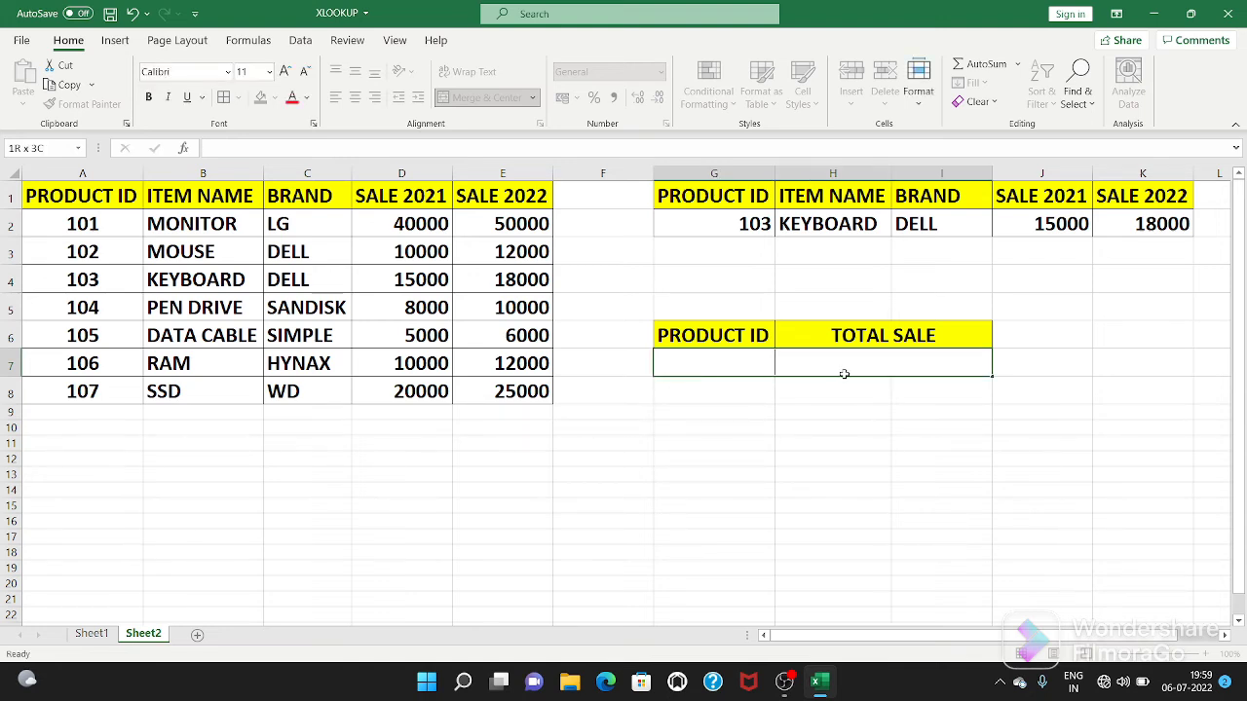
left_click(285, 73)
left_click(286, 73)
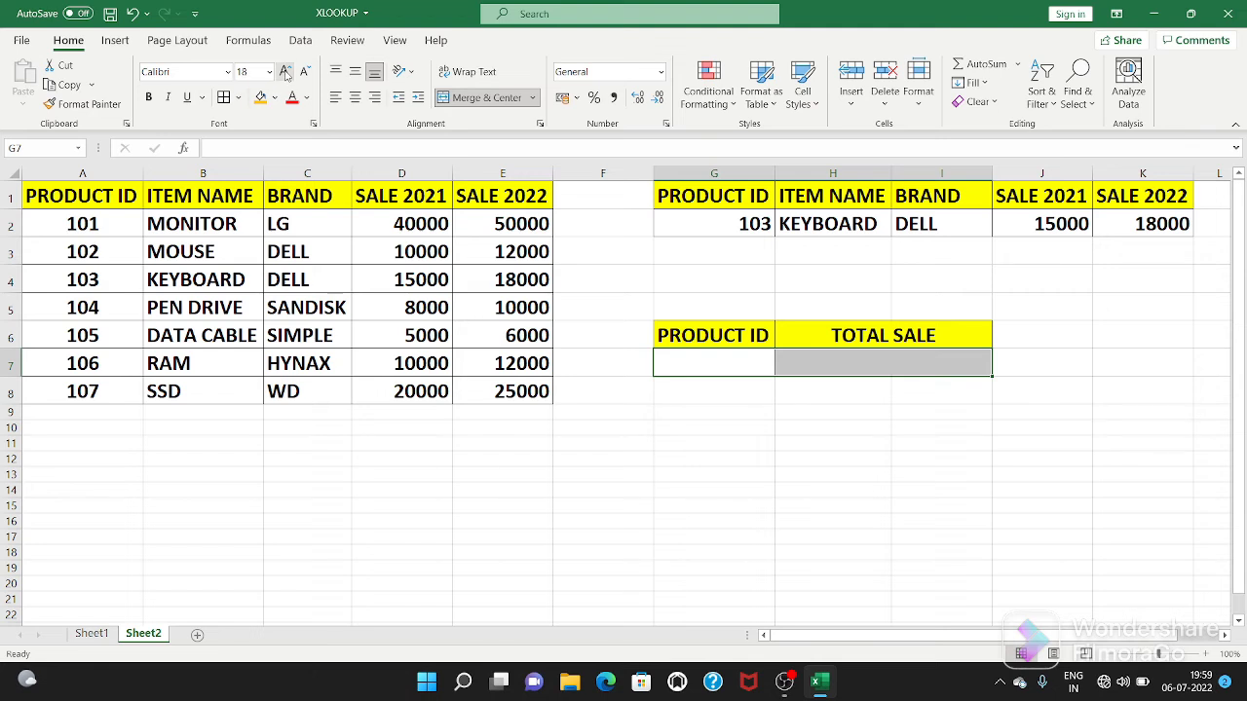
left_click(148, 97)
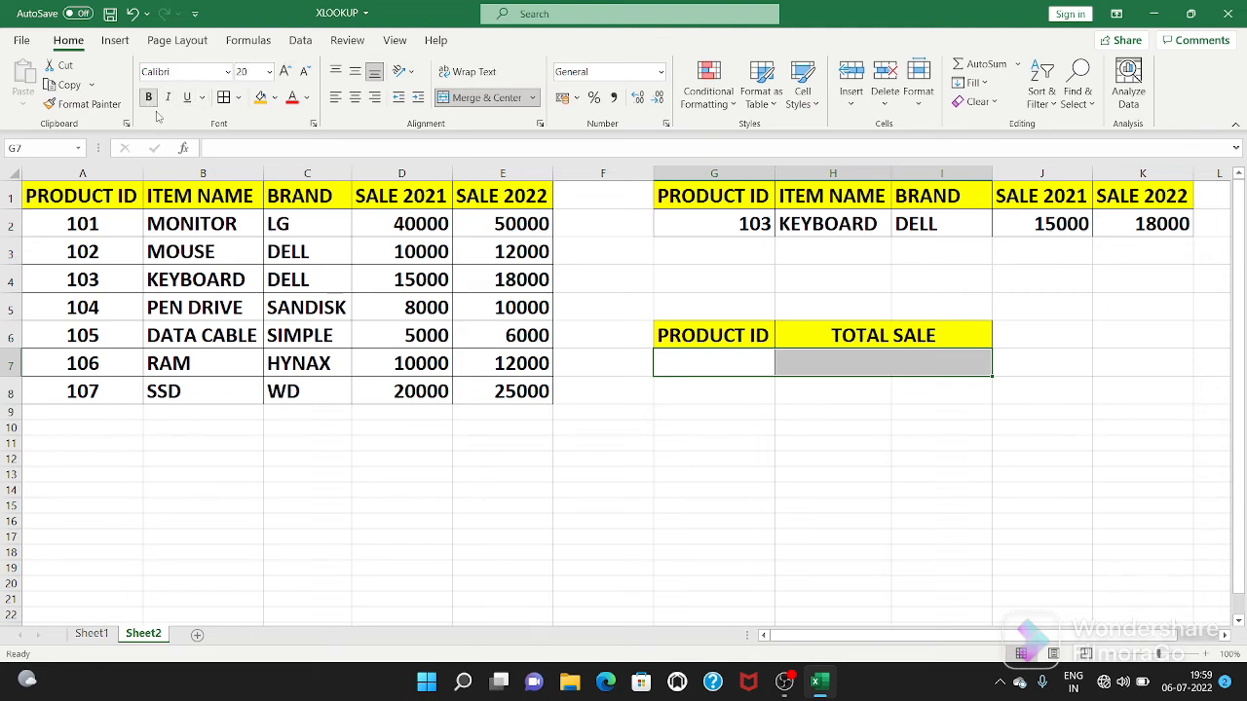
Begin an XLOOKUP formula in the merged cell H7 with G7 as lookup value and A1:A8 as lookup array.
left_click(855, 357)
type("=")
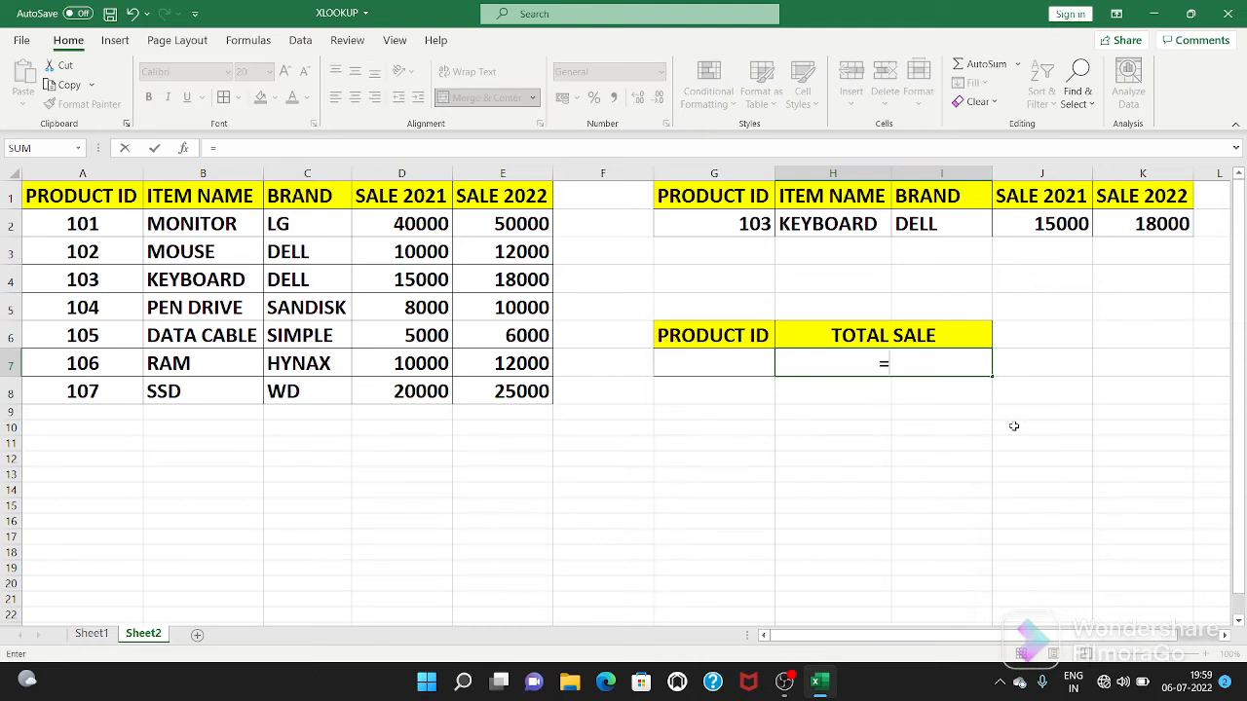
type("XLOO")
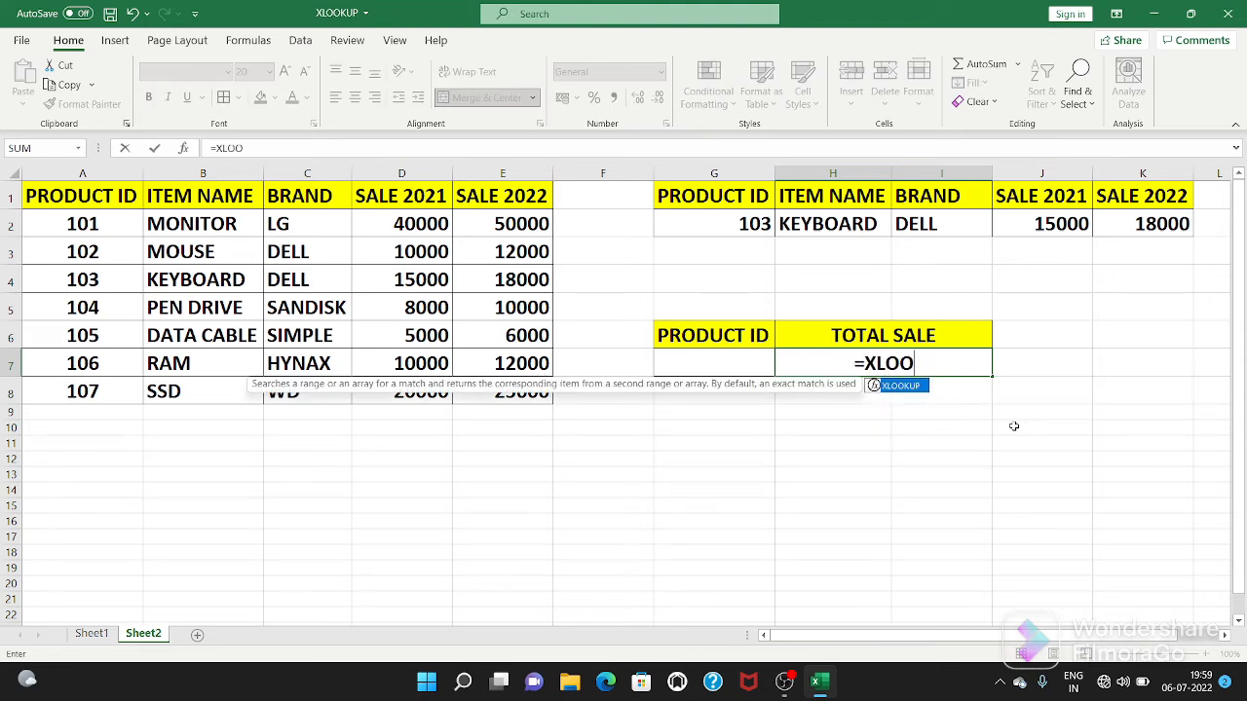
key("Tab")
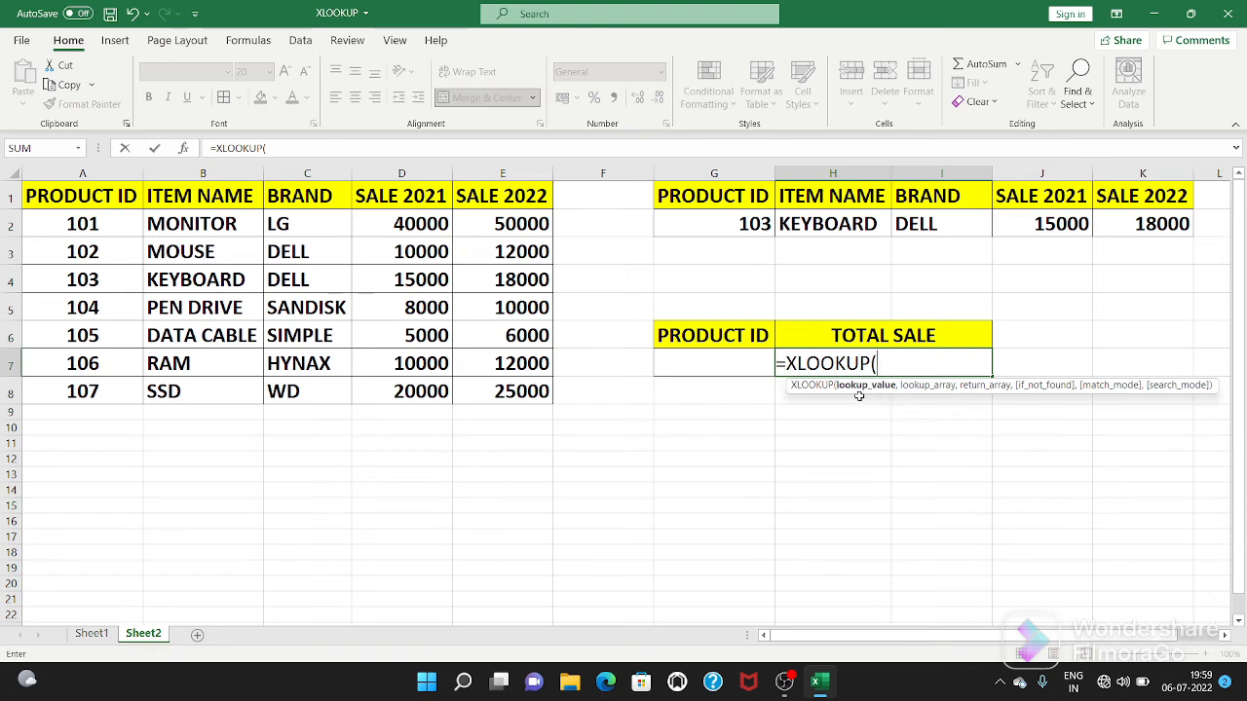
left_click(714, 362)
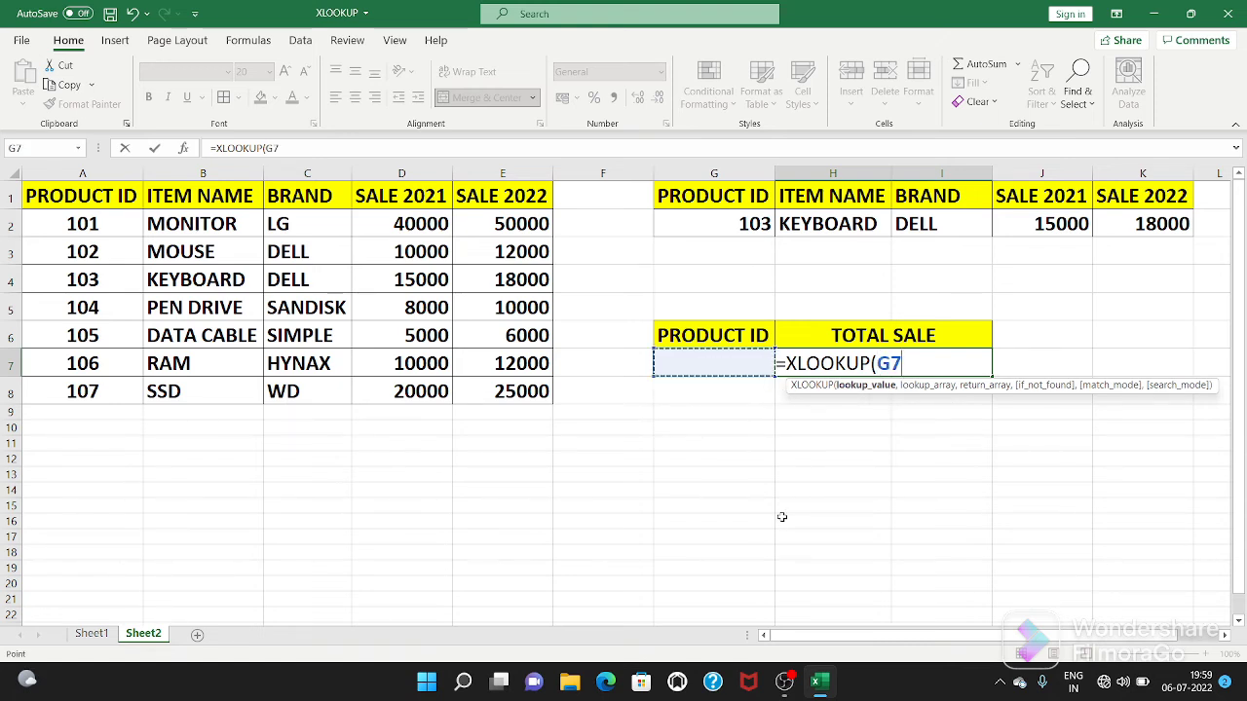
type(",")
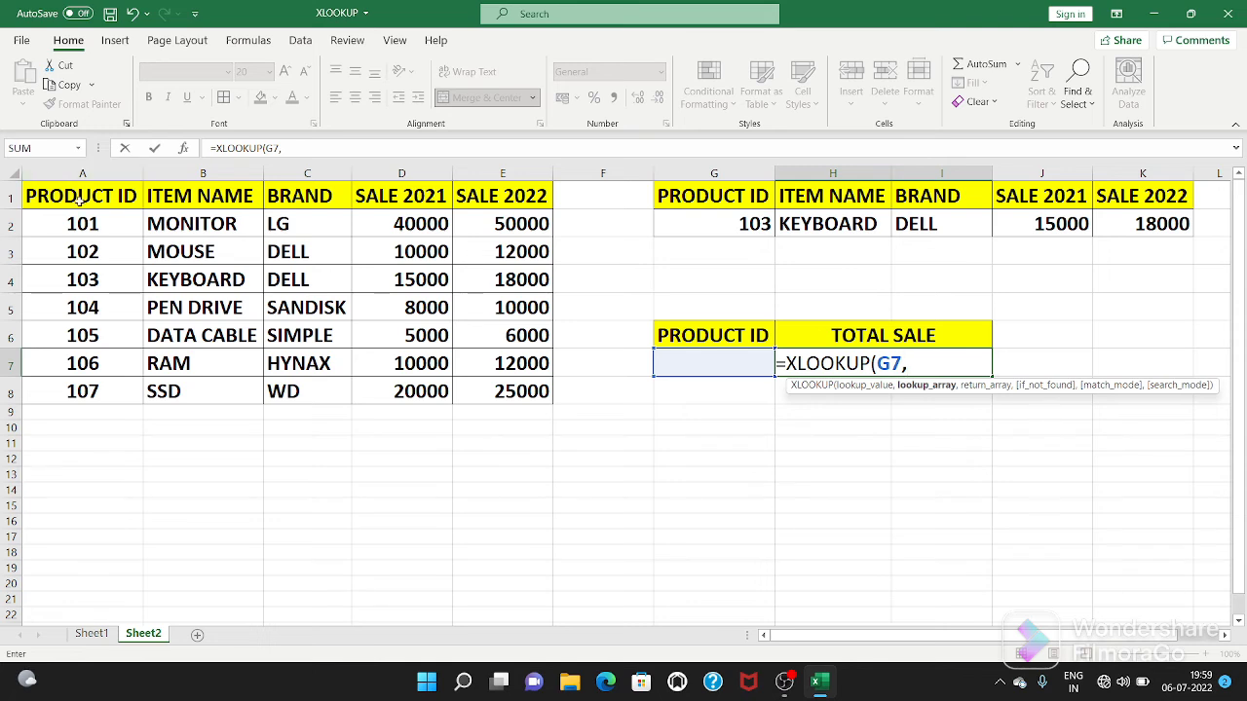
left_click_drag(80, 196, 90, 385)
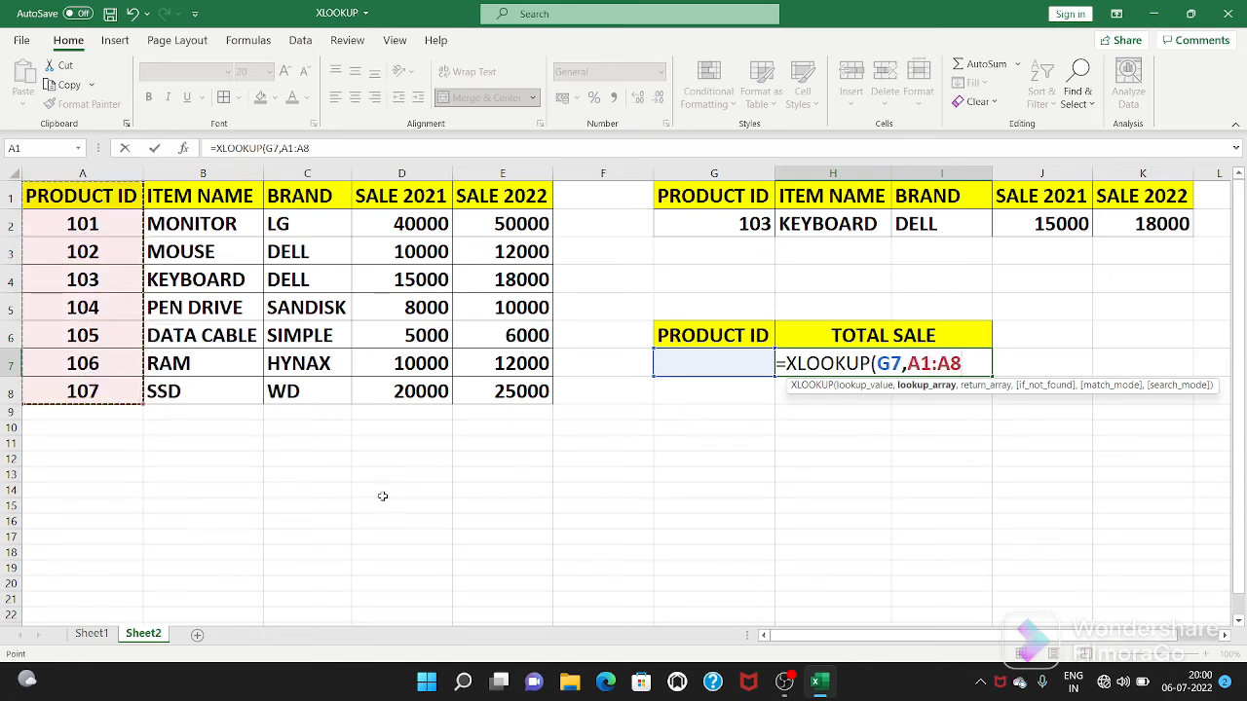
type(",")
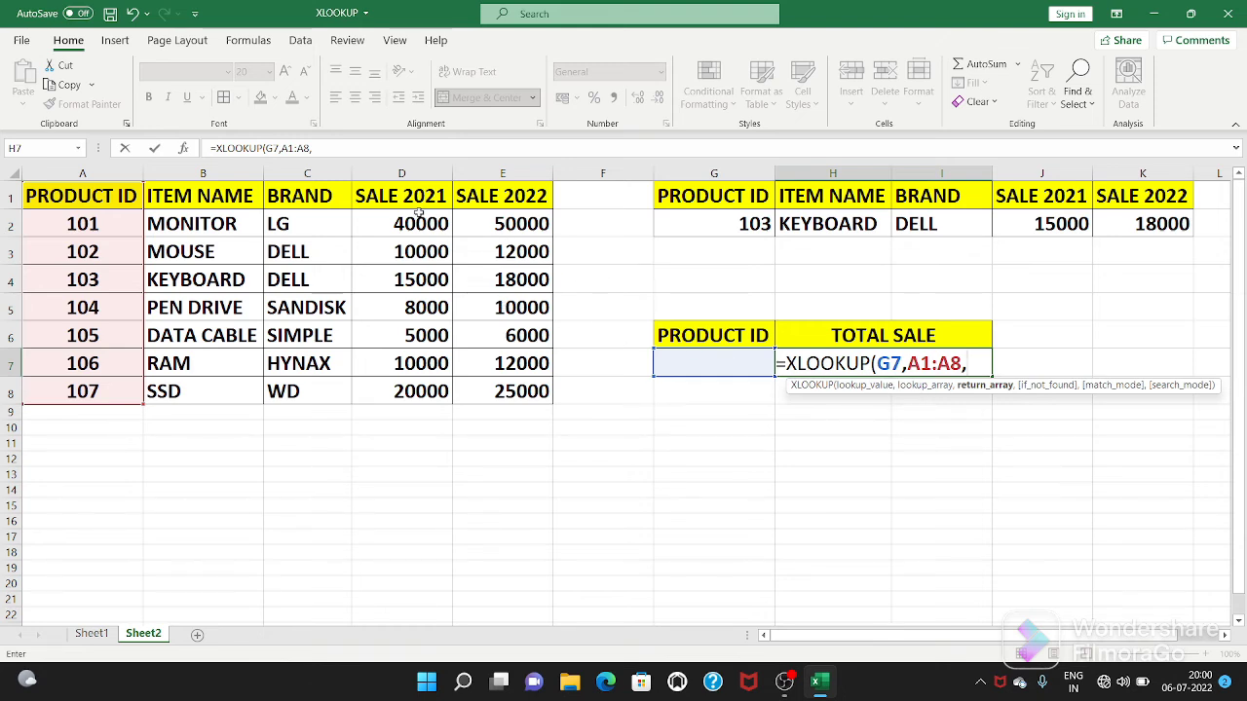
Complete the XLOOKUP formula in H7 with D1:D8+E1:E8 as the return array.
left_click_drag(404, 194, 401, 383)
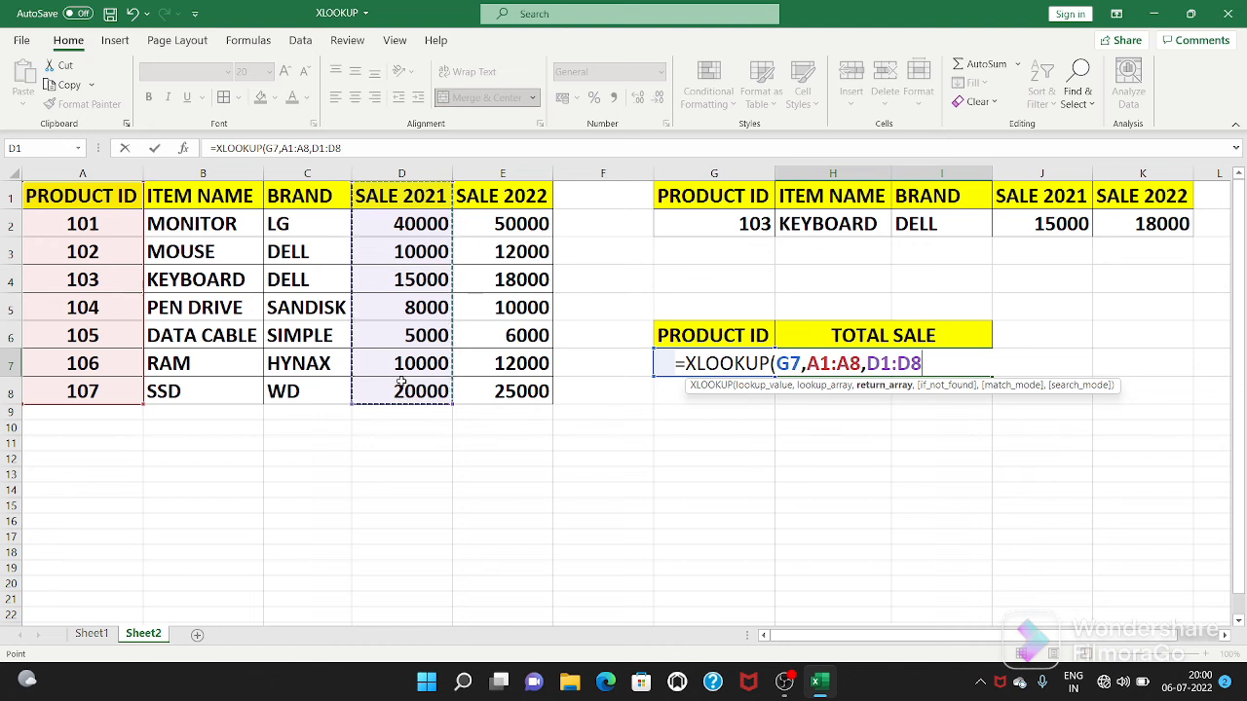
type("+")
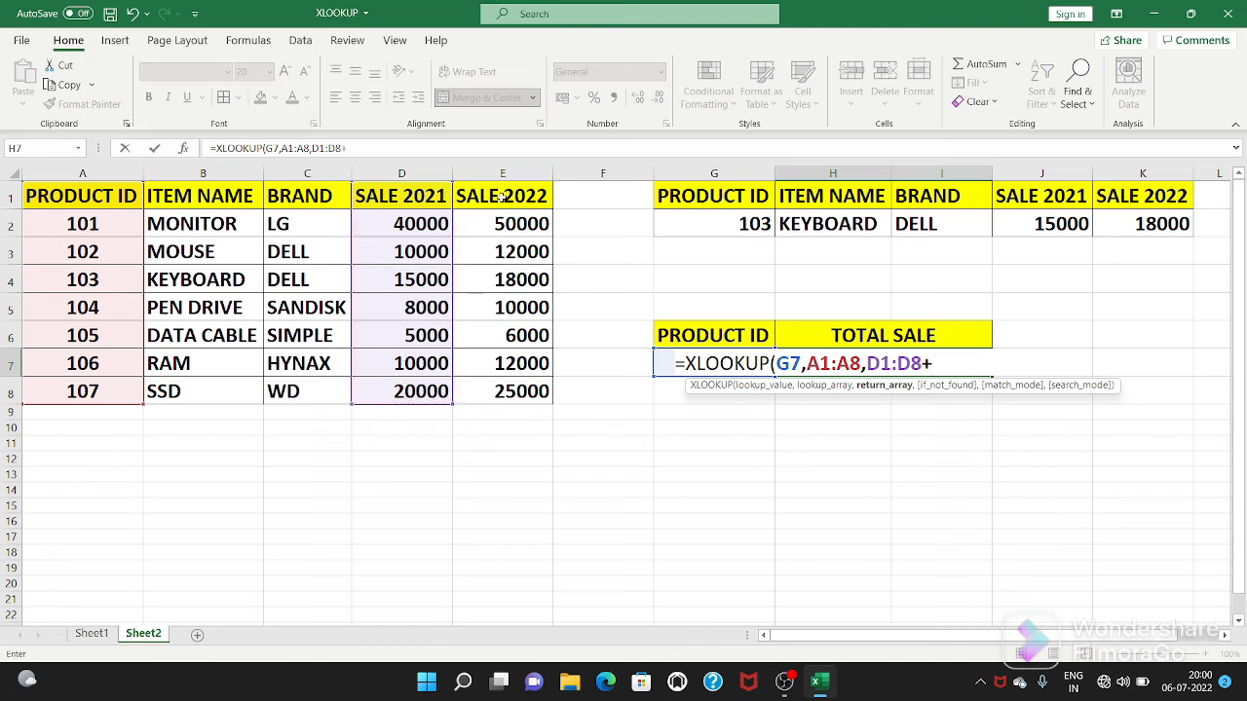
left_click_drag(501, 196, 499, 388)
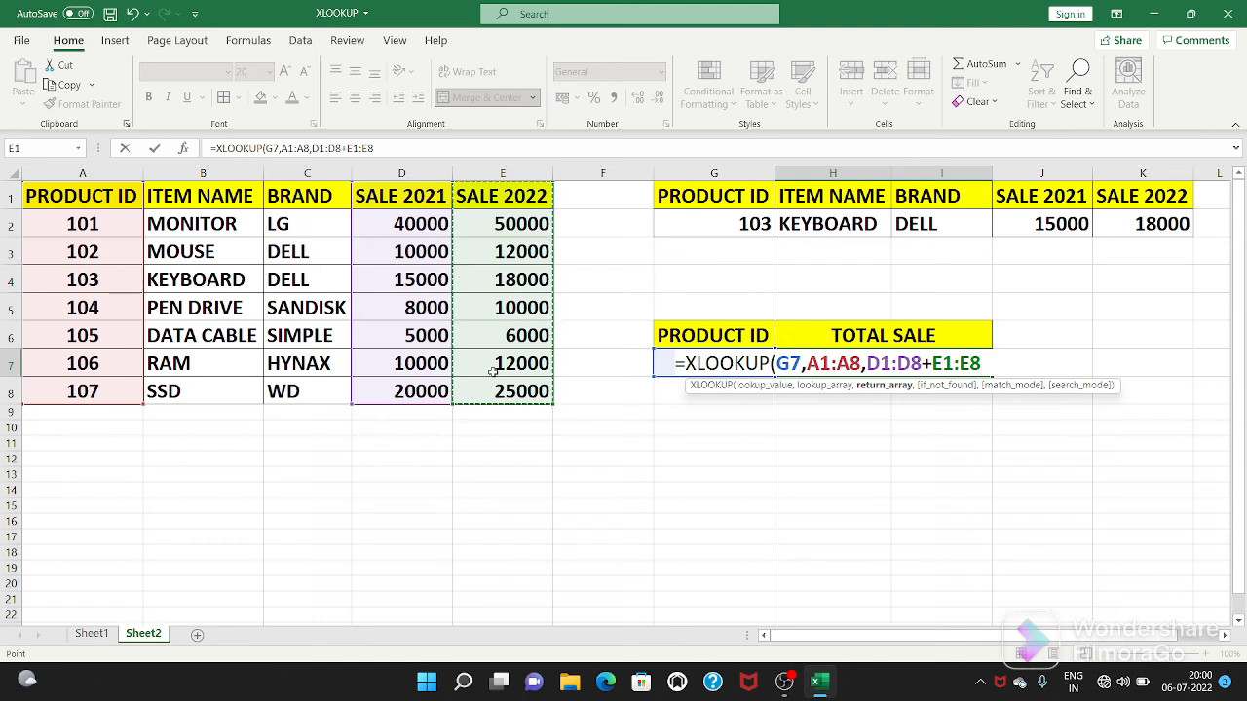
type(")")
key("Return")
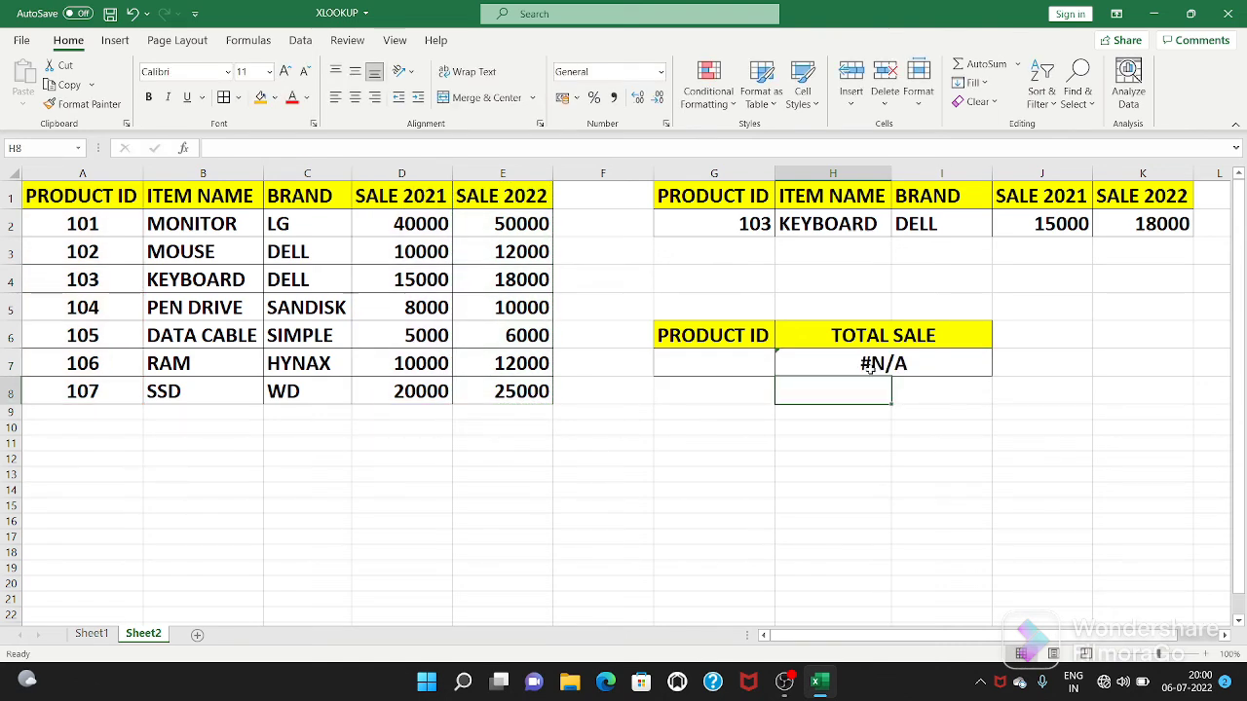
Enter product ID 101 in G7 and check the total sale against that product's 2021 and 2022 sales.
left_click(712, 363)
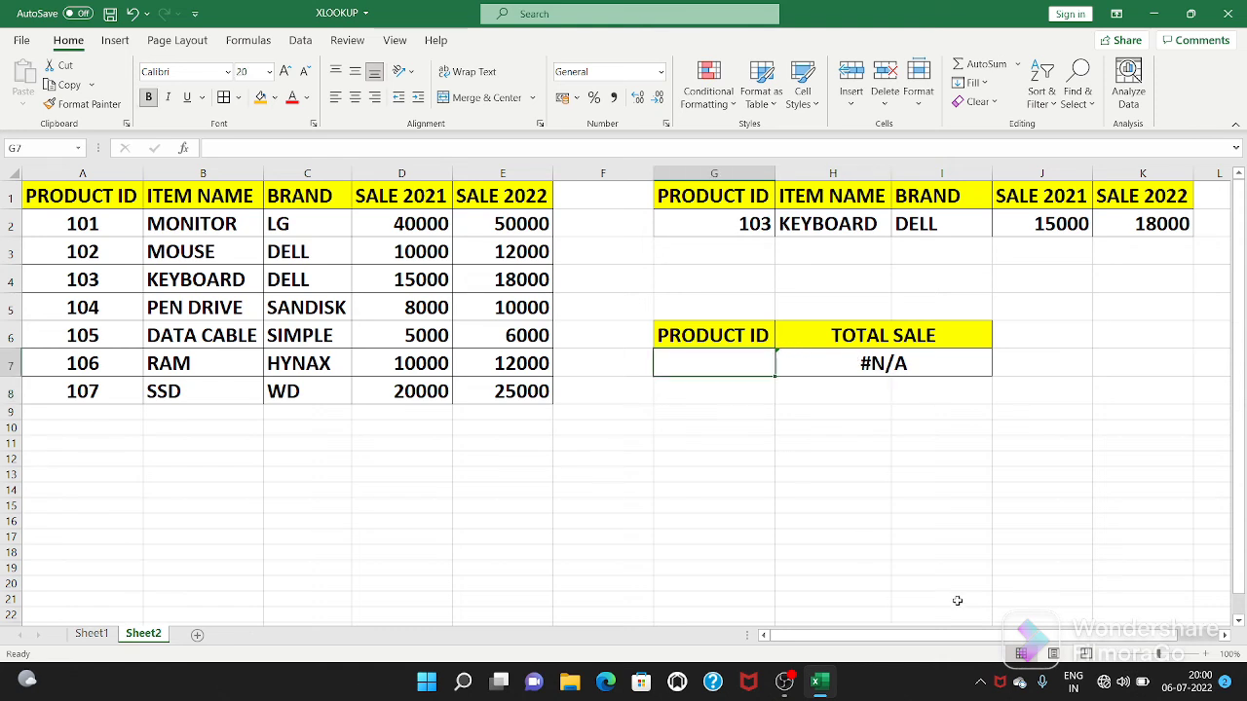
type("101")
key("Return")
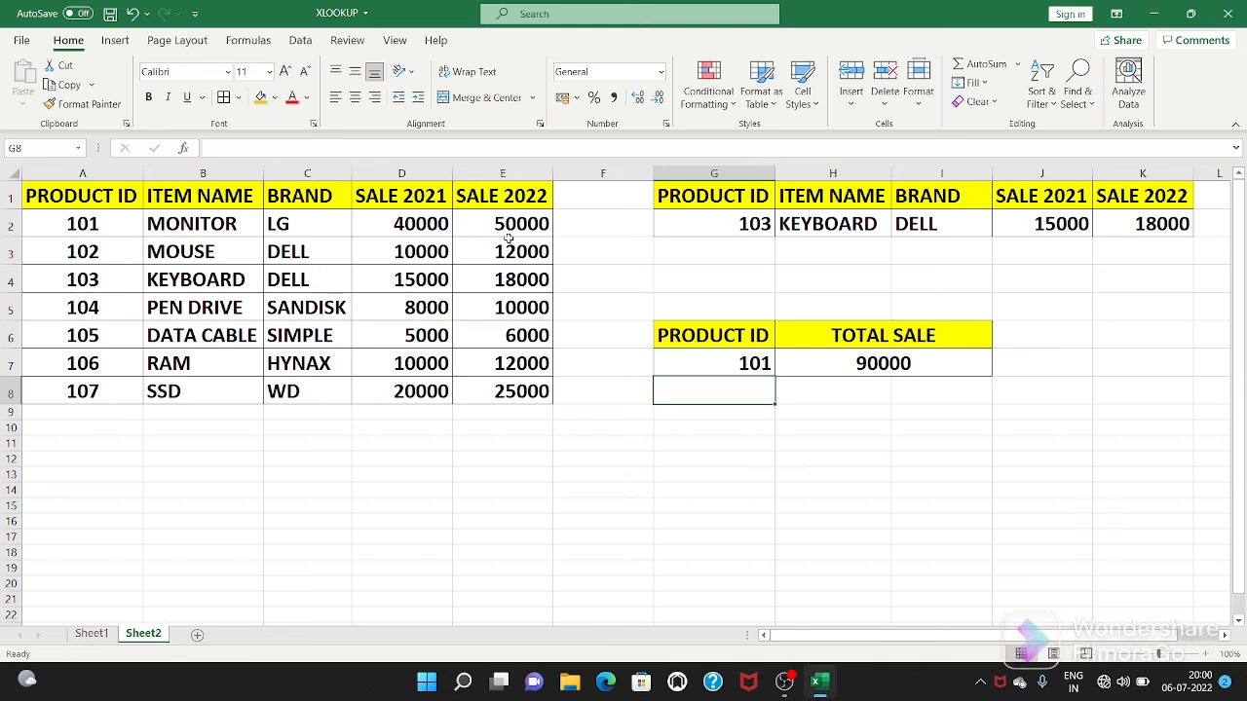
left_click(425, 231)
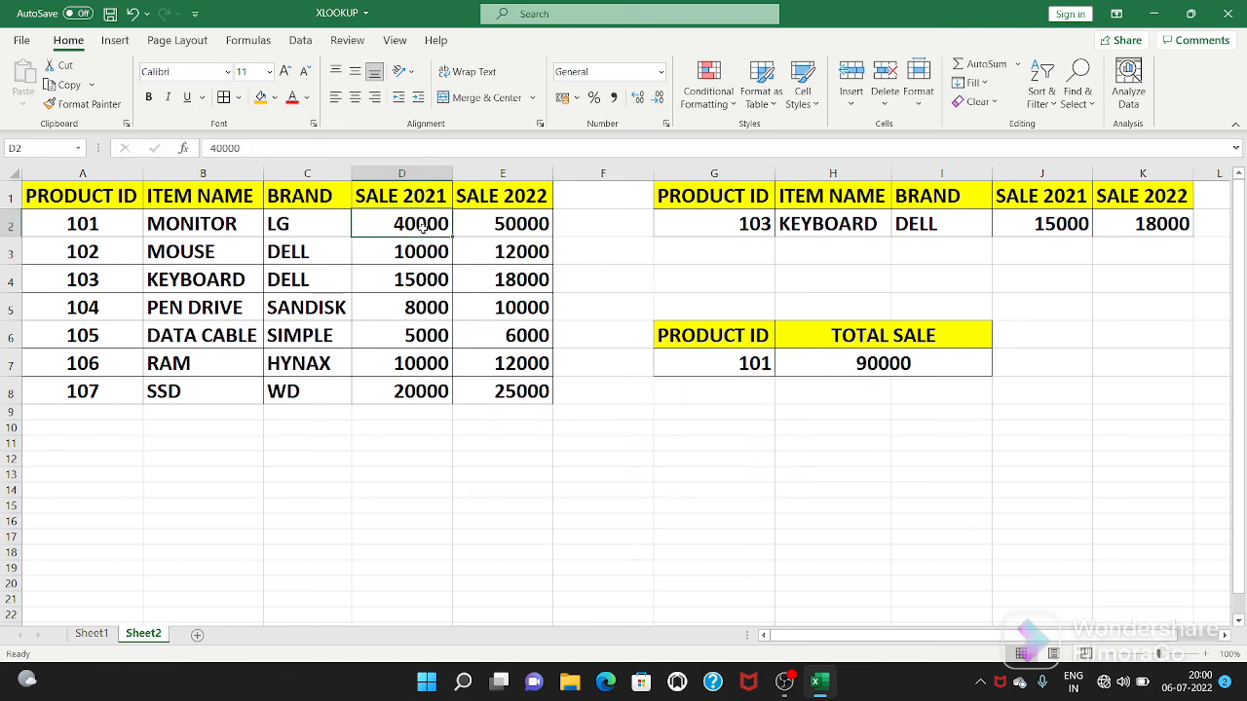
left_click(506, 236)
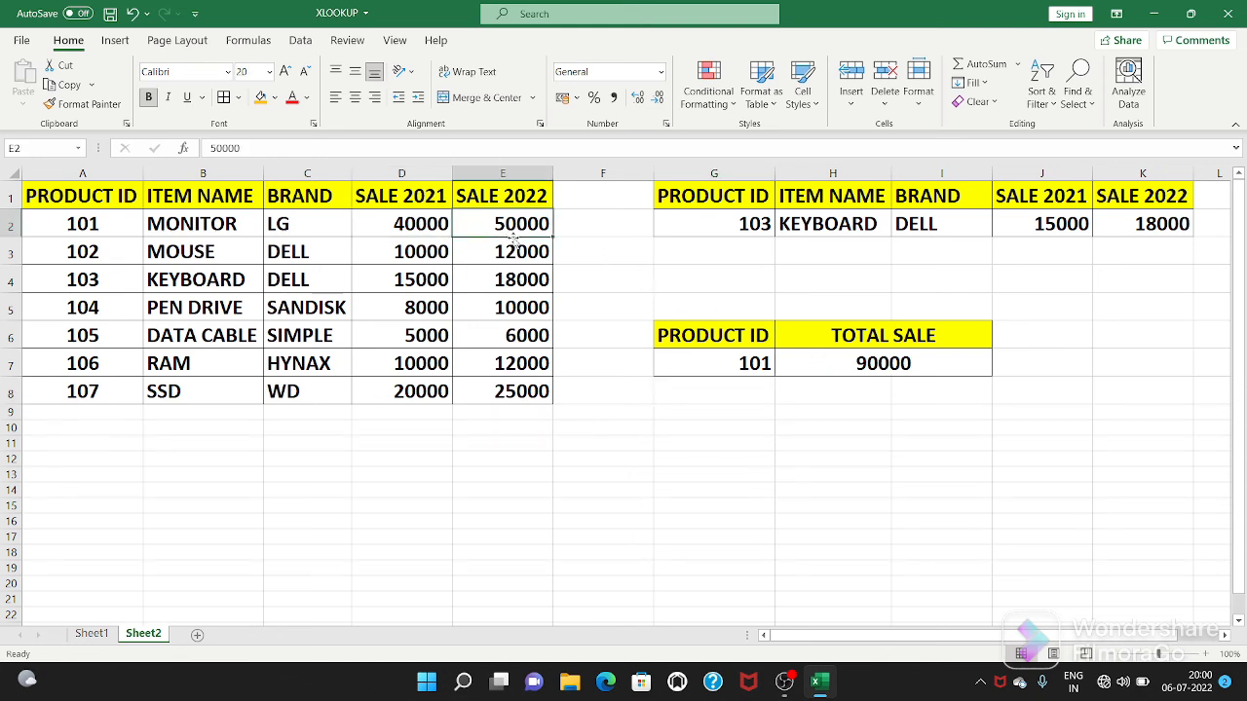
left_click(854, 367)
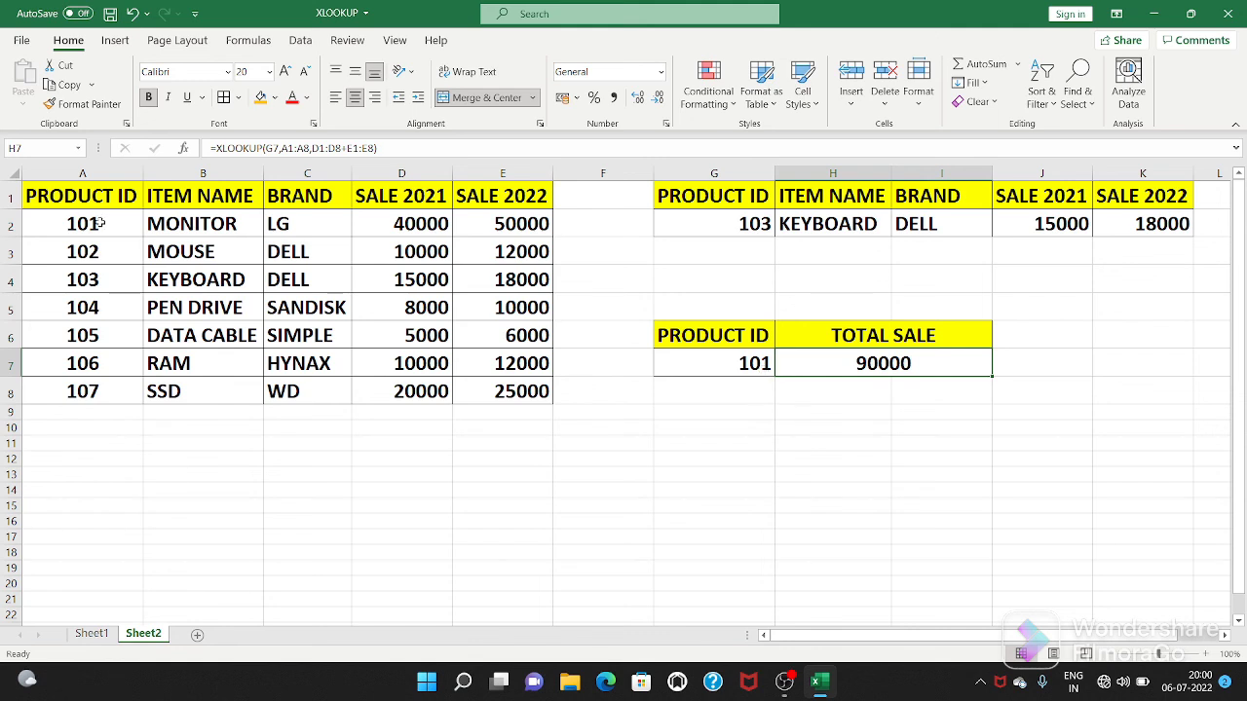
Change the product ID in G7 to 103 and check the total sale in H7.
left_click(729, 366)
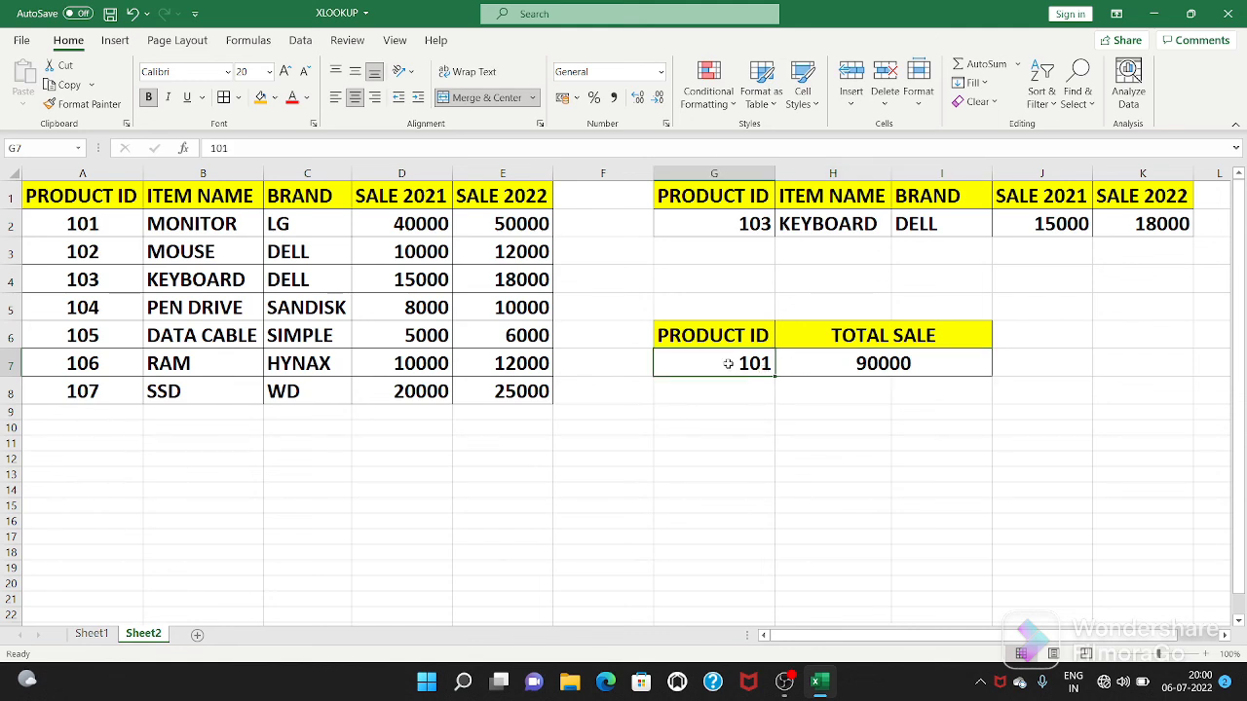
type("103")
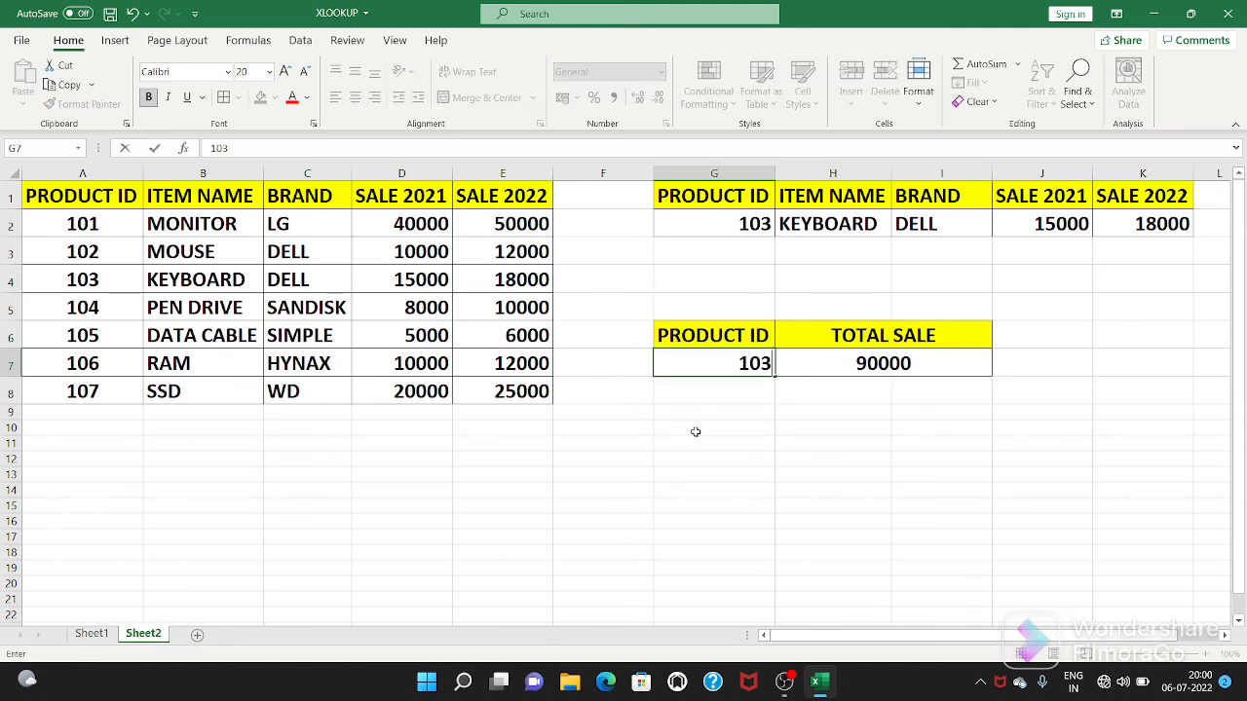
key("Return")
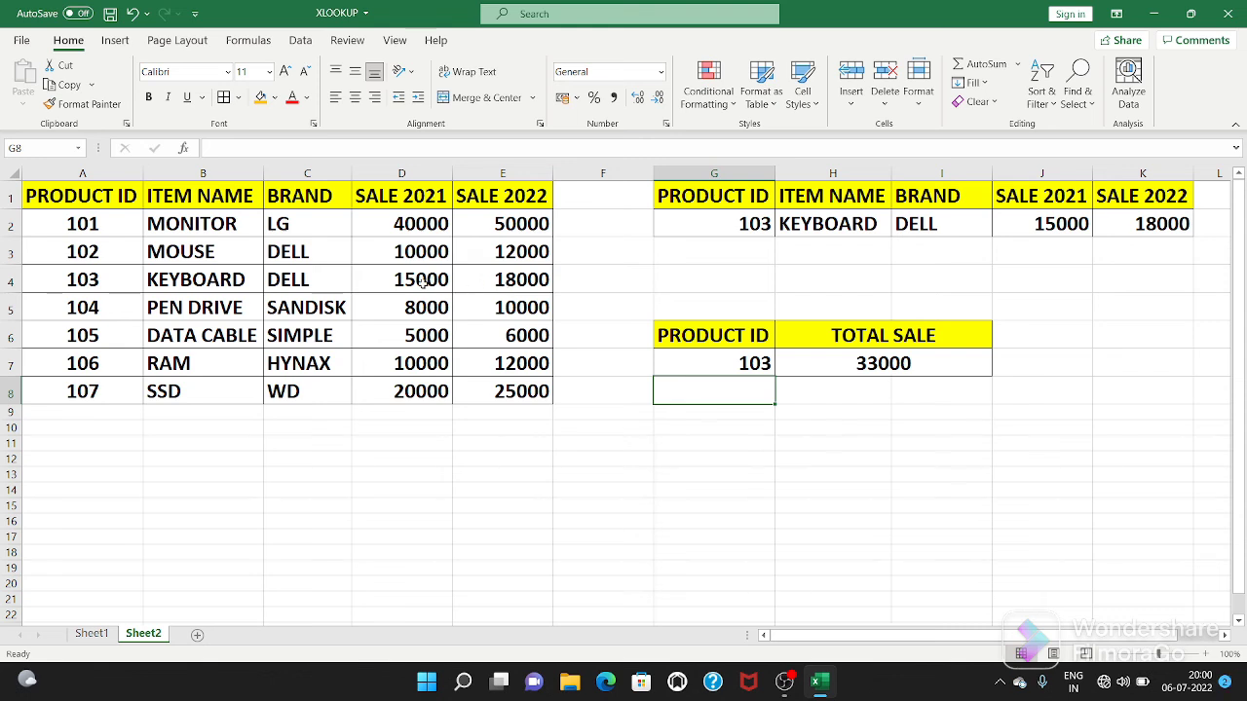
left_click(867, 363)
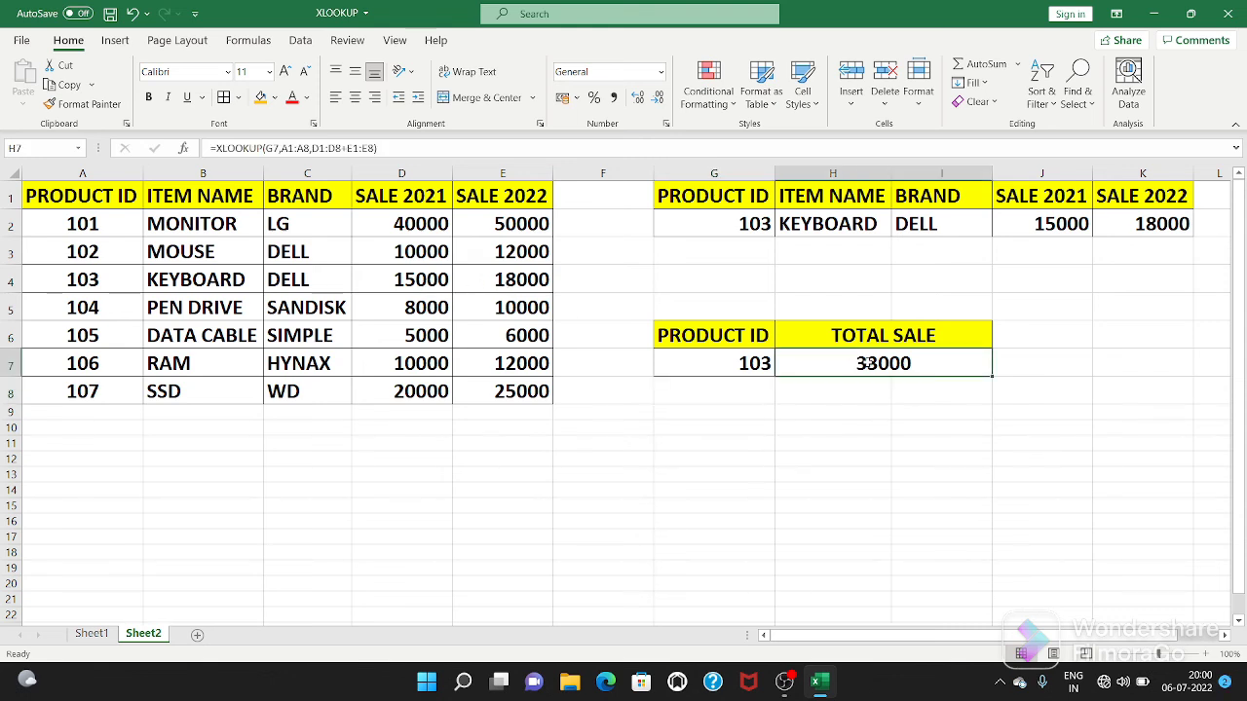